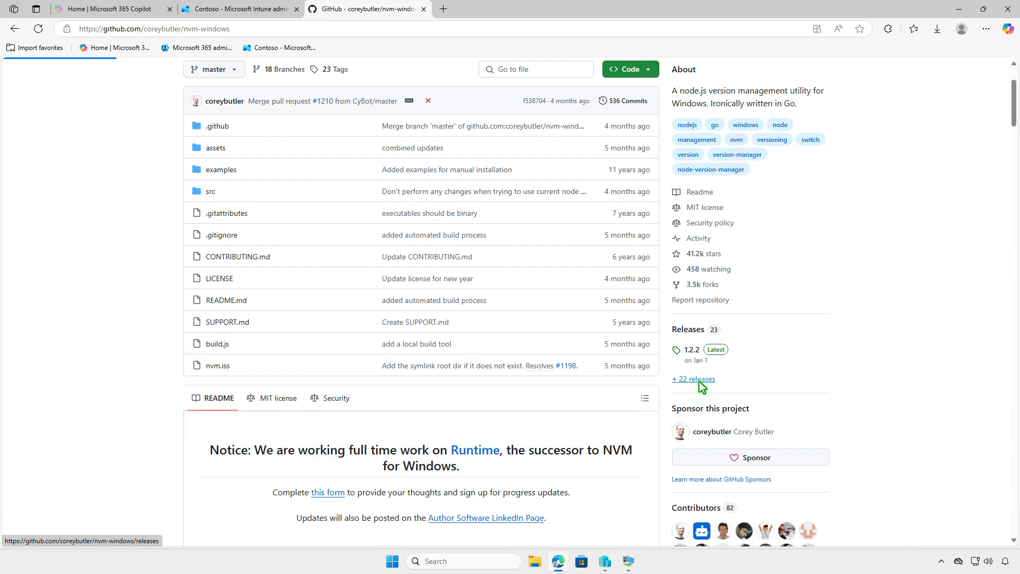
- Download nvm-setup.exe from the assets of nvm-windows release 1.2.2, show it in the Downloads folder, and minimise the open windows
{"action": "left_click", "coordinate": [700, 381]}
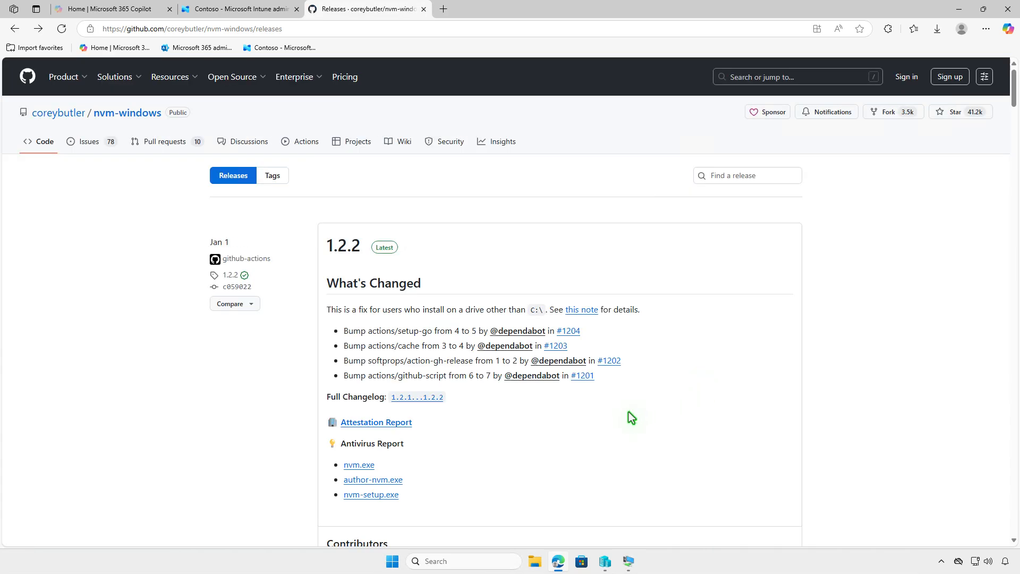
{"action": "scroll", "coordinate": [630, 412], "scroll_direction": "down", "scroll_amount": 4}
{"action": "scroll", "coordinate": [631, 416], "scroll_direction": "down", "scroll_amount": 2}
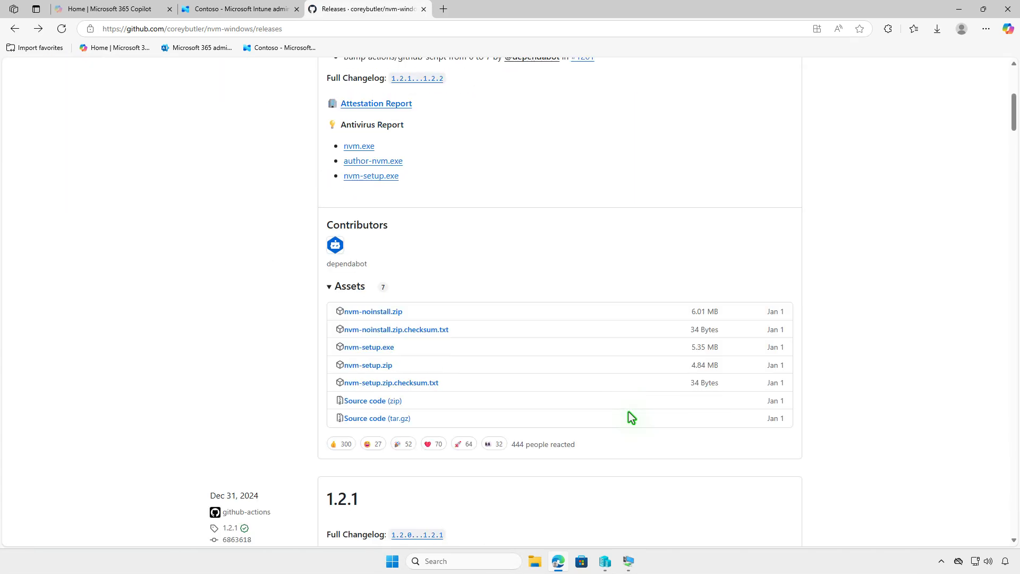
{"action": "left_click", "coordinate": [387, 350]}
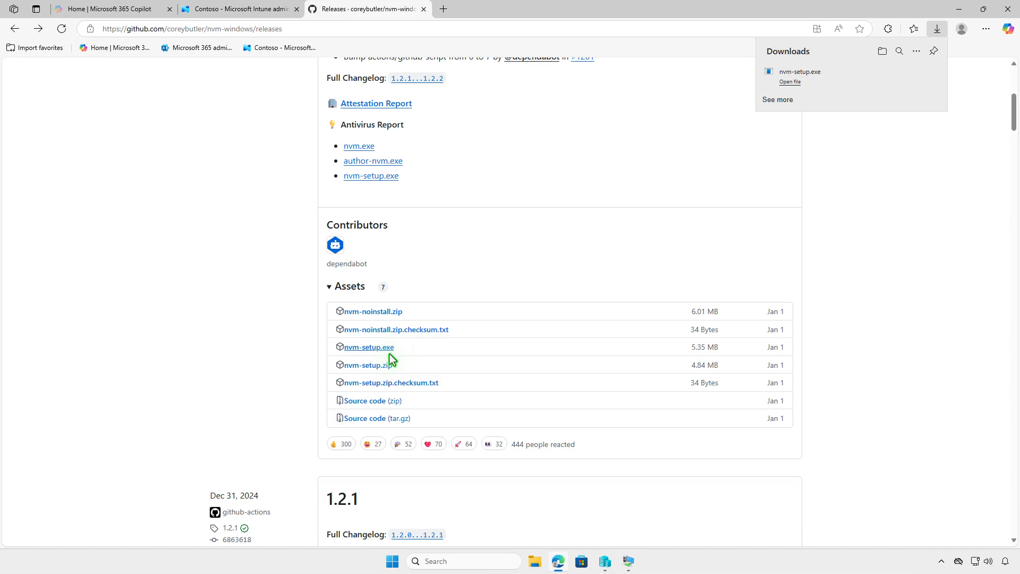
{"action": "left_click", "coordinate": [883, 51]}
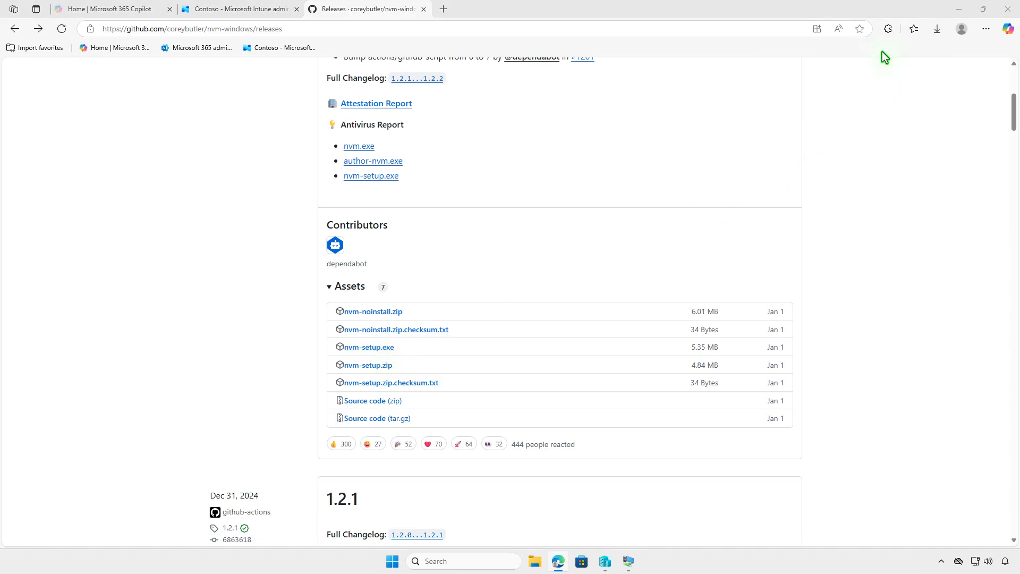
{"action": "left_click", "coordinate": [960, 9]}
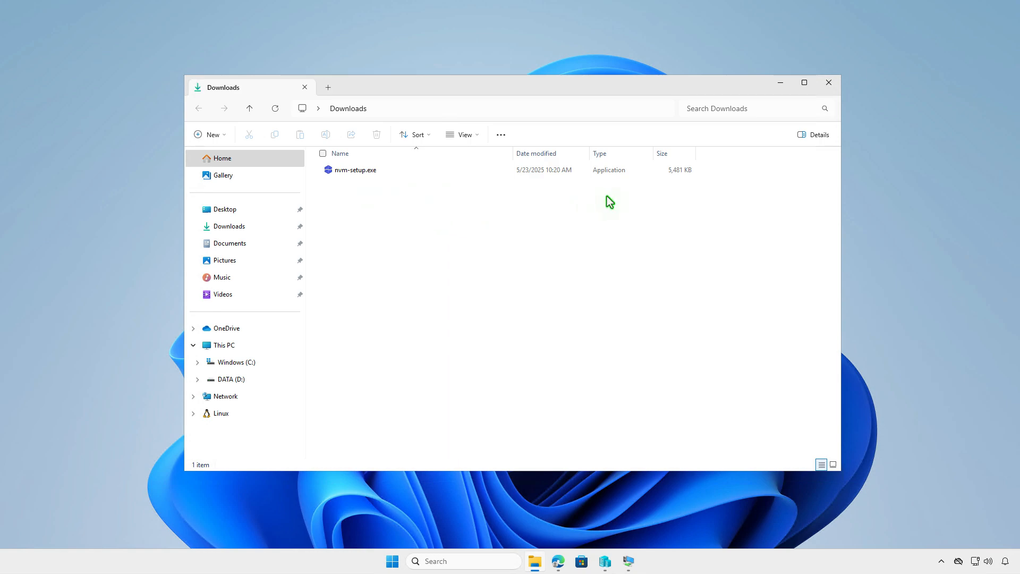
{"action": "left_click", "coordinate": [782, 84]}
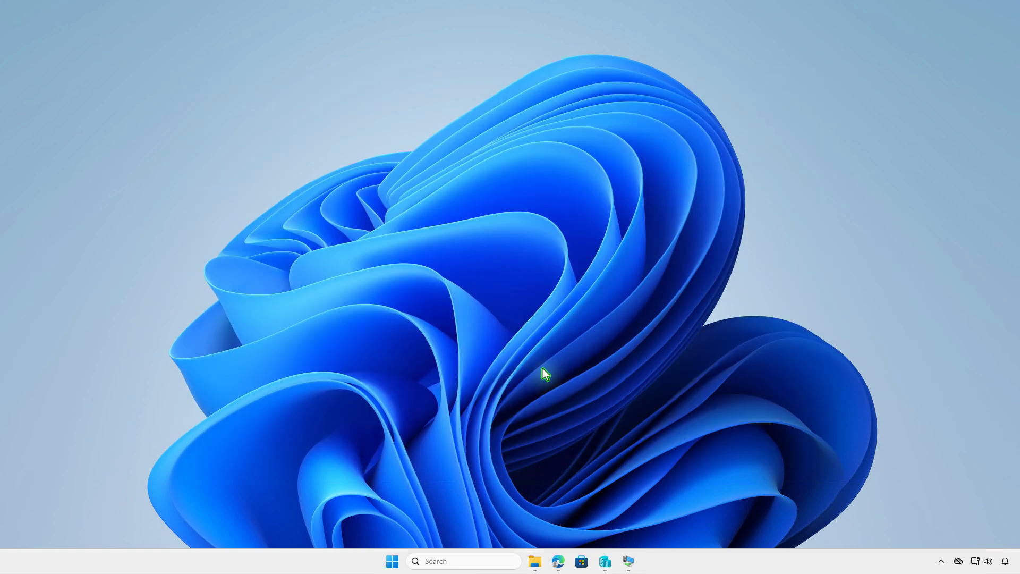
- In an administrator terminal, run "winget download --id CoreyButler.NVMforWindows", then open the downloaded CoreyButler.NVMforWindows_1.2.2 folder in File Explorer
{"action": "right_click", "coordinate": [392, 561]}
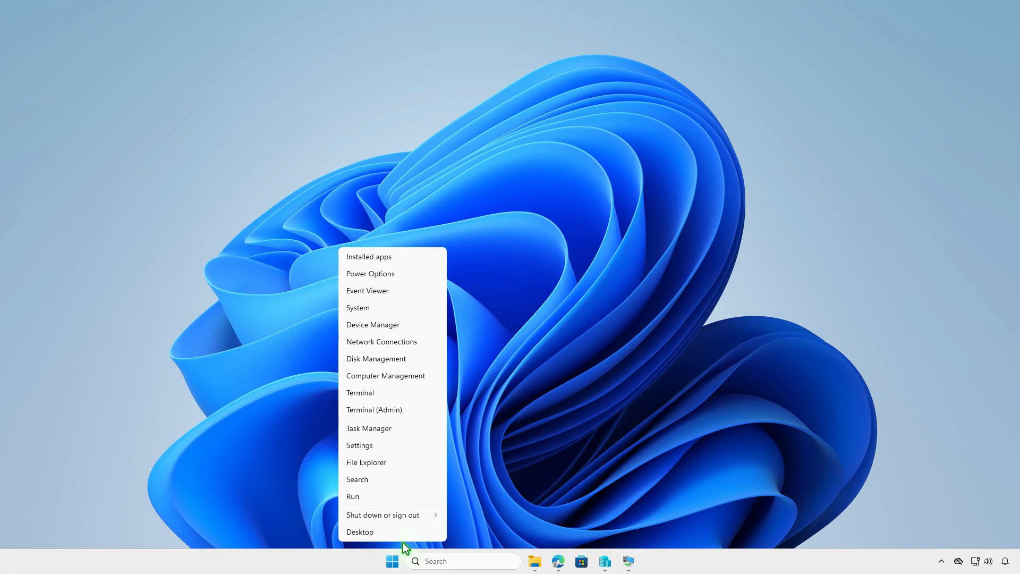
{"action": "left_click", "coordinate": [404, 412]}
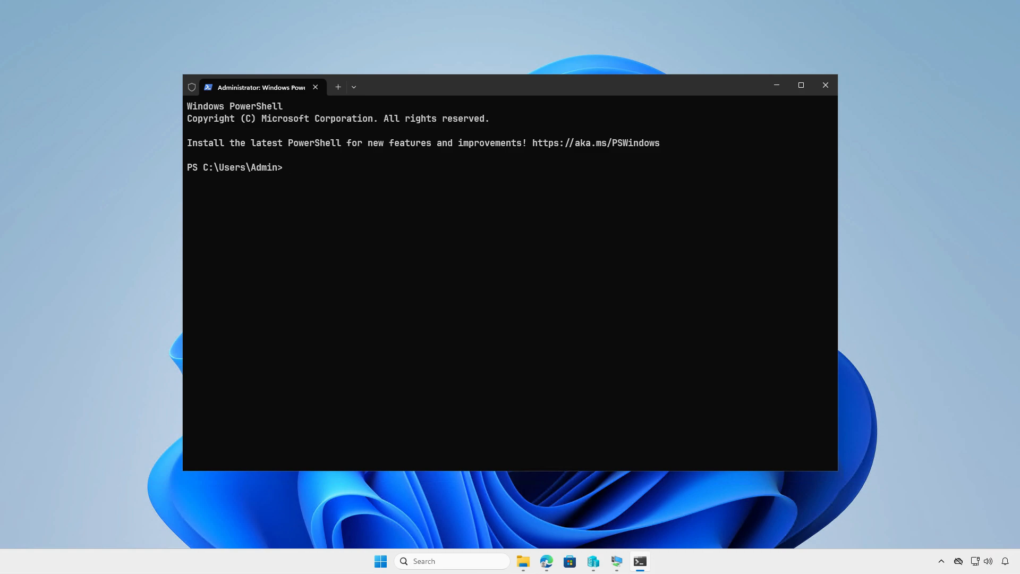
{"action": "type", "text": "winget download --id CoreyButler.NVMforWindows"}
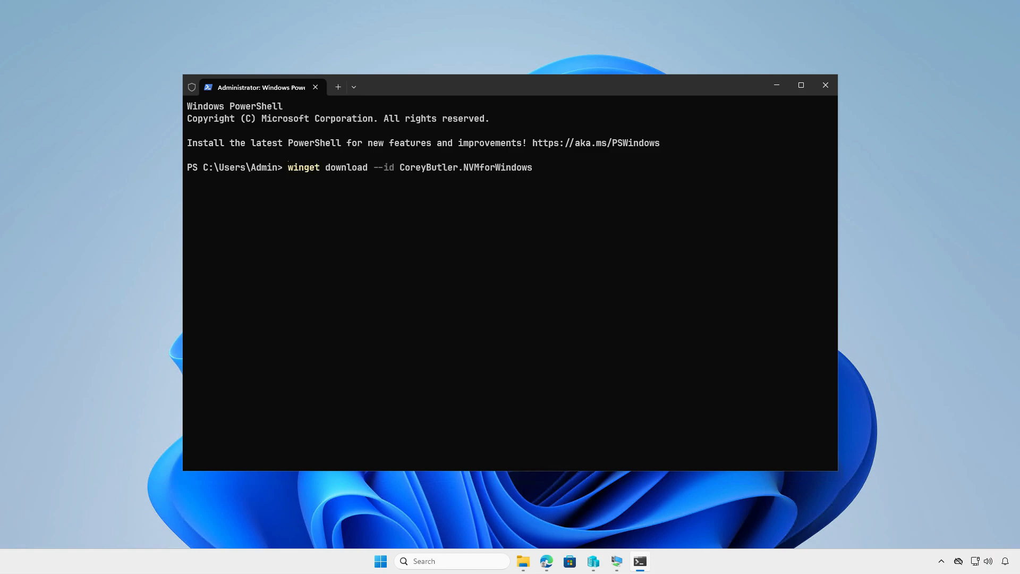
{"action": "key", "text": "Return"}
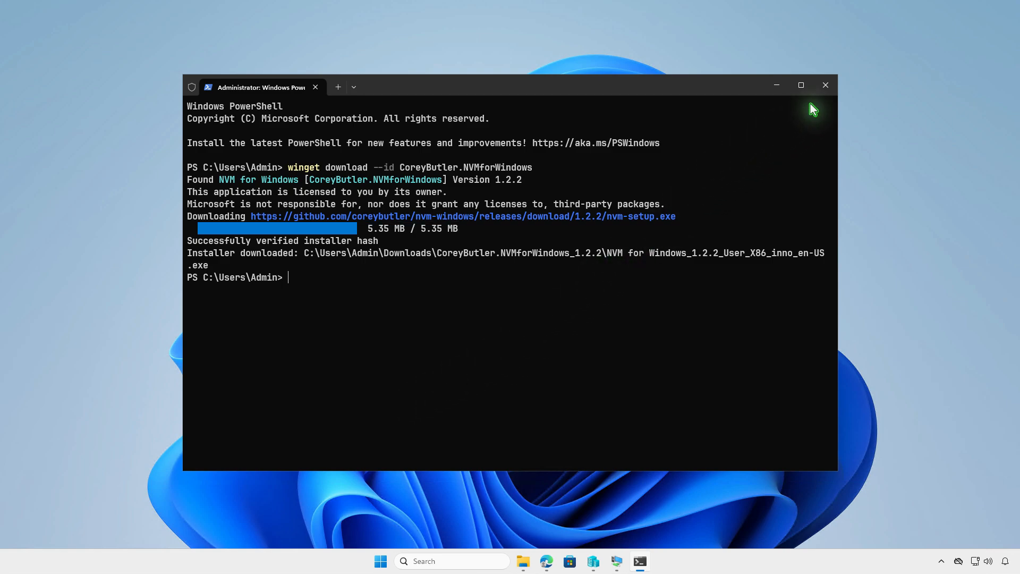
{"action": "left_click", "coordinate": [822, 89]}
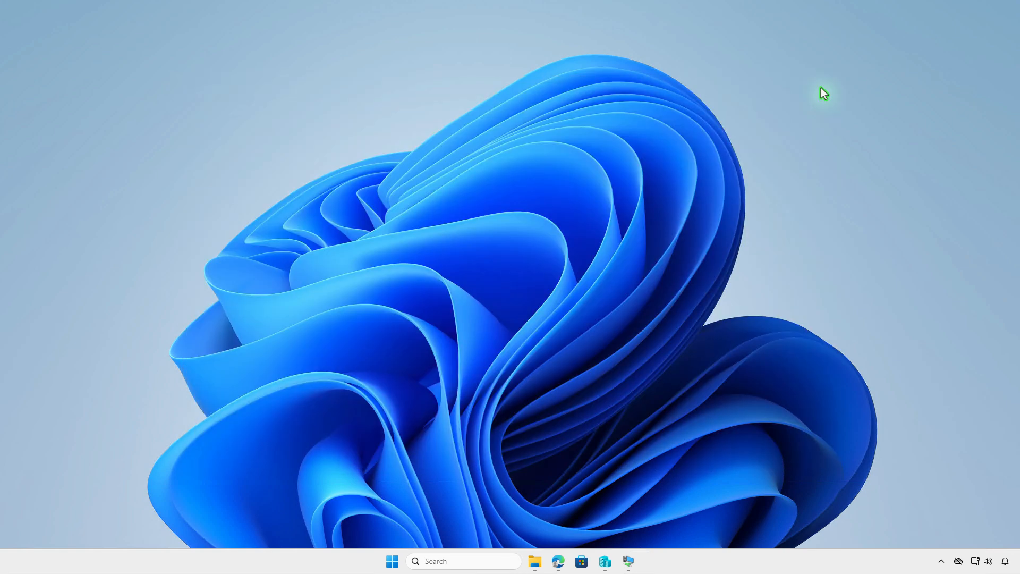
{"action": "left_click", "coordinate": [535, 561]}
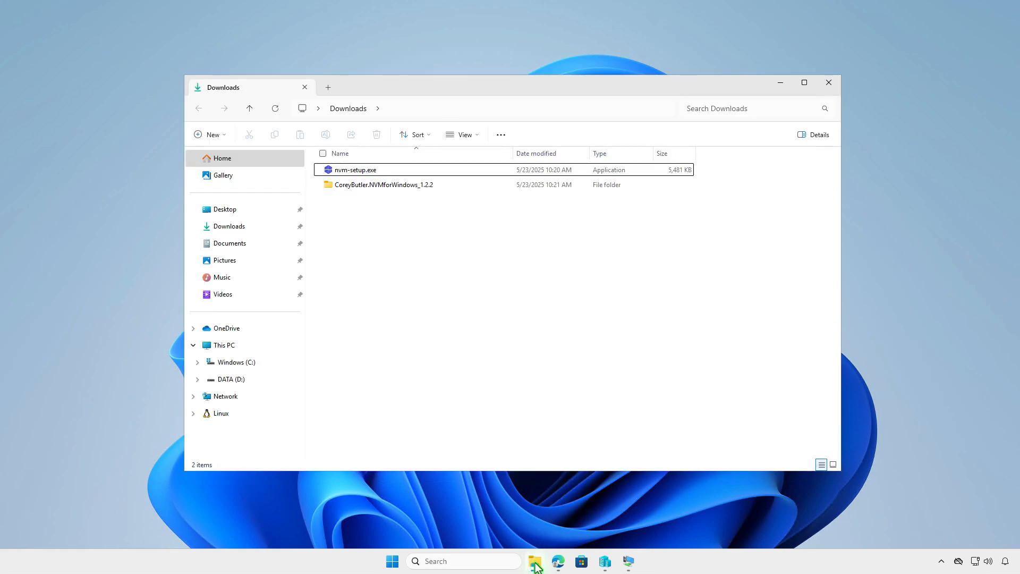
{"action": "double_click", "coordinate": [454, 186]}
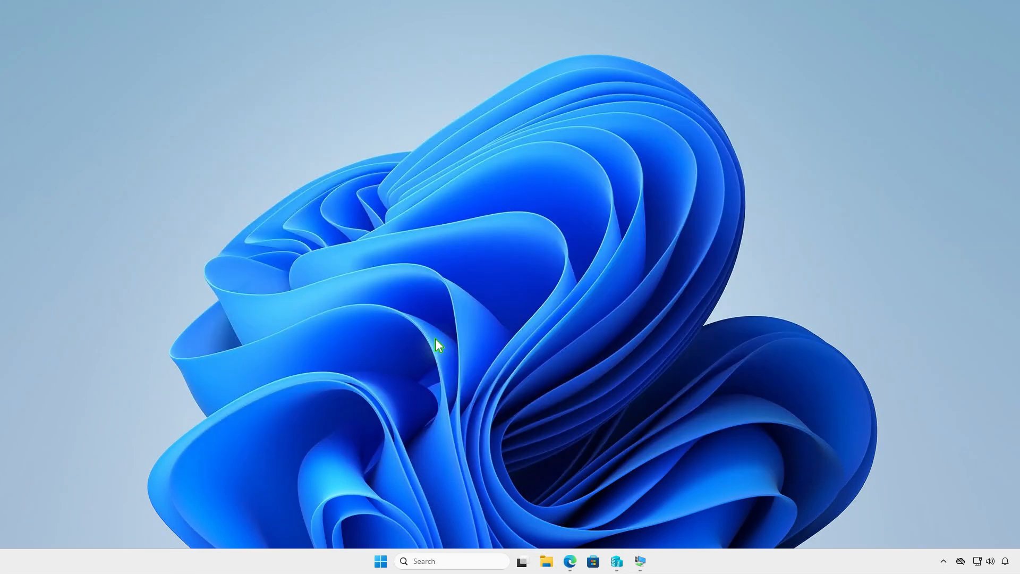
- In File Explorer, create a folder named Intune at the root of the DATA (D:) drive
{"action": "left_click", "coordinate": [546, 562]}
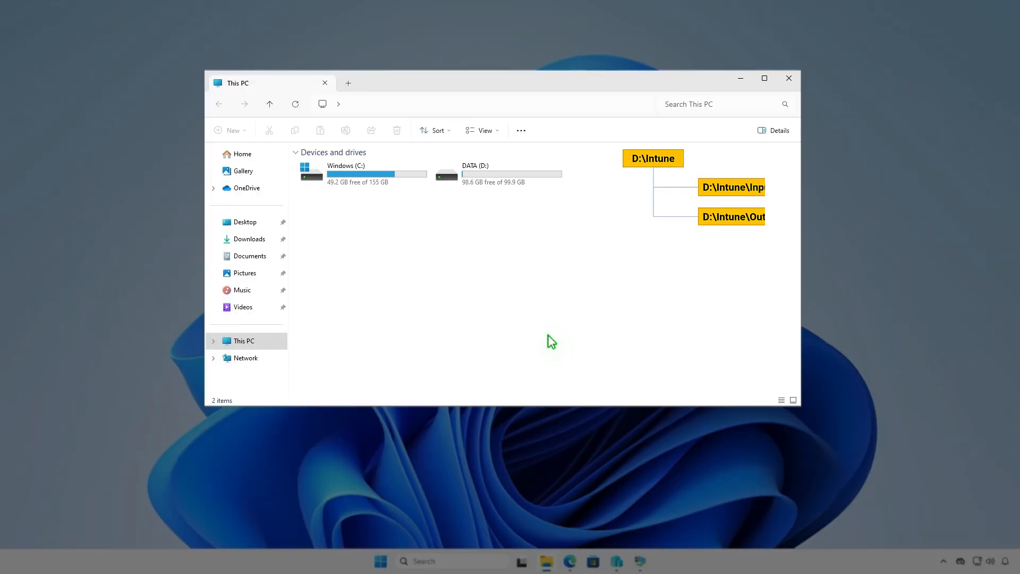
{"action": "double_click", "coordinate": [531, 181]}
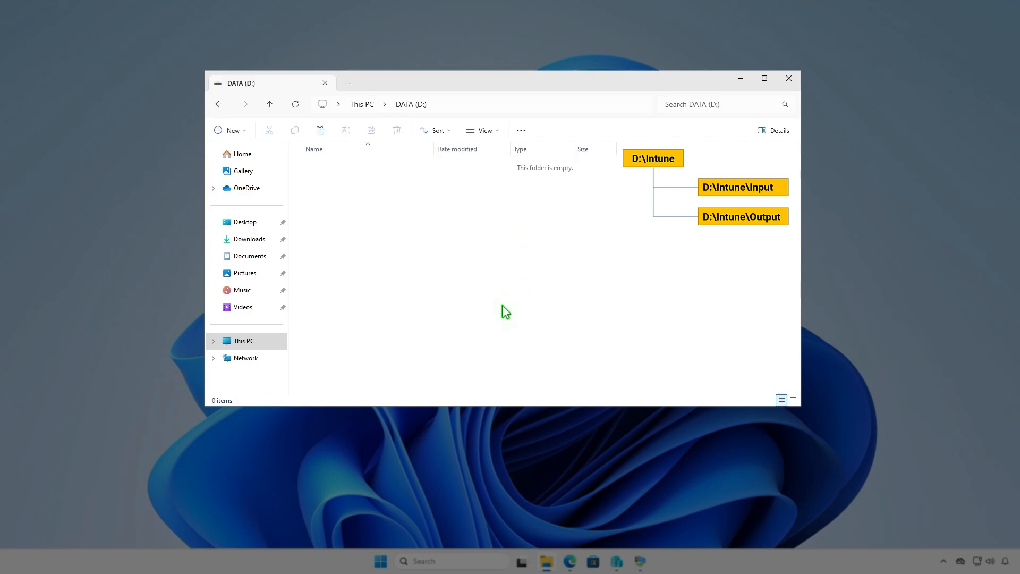
{"action": "left_click", "coordinate": [241, 131]}
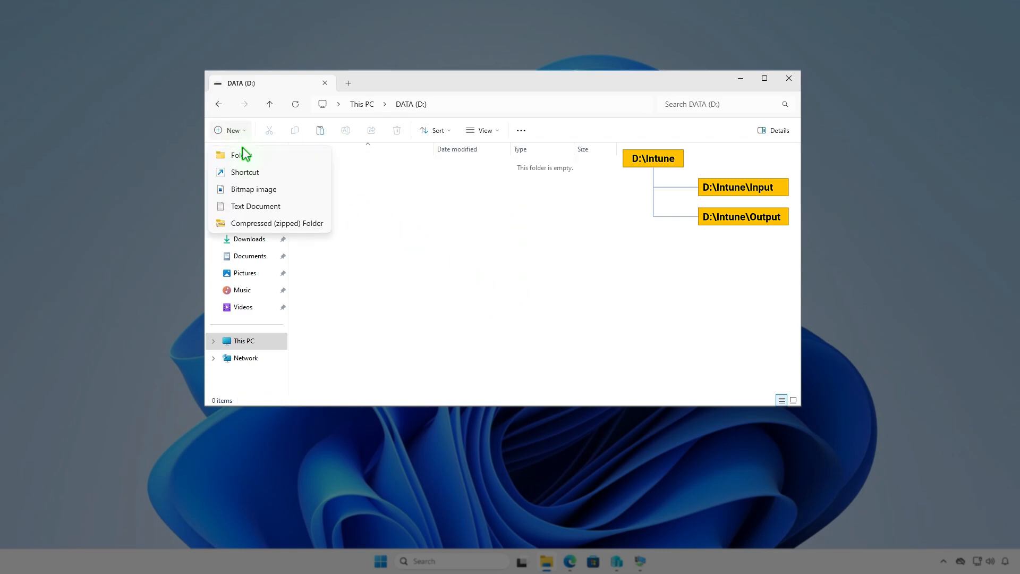
{"action": "left_click", "coordinate": [260, 153]}
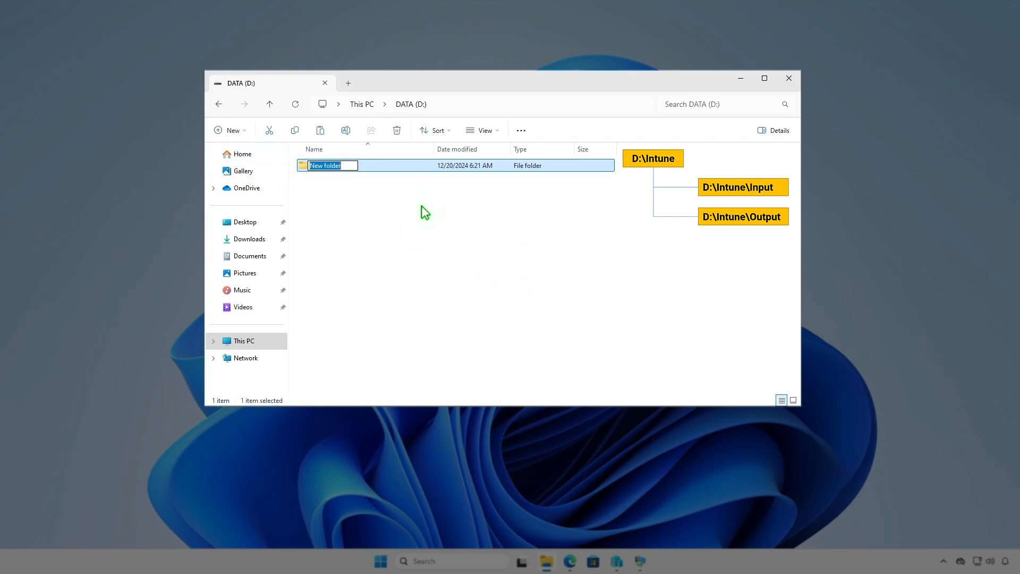
{"action": "type", "text": "Intune"}
{"action": "key", "text": "Return"}
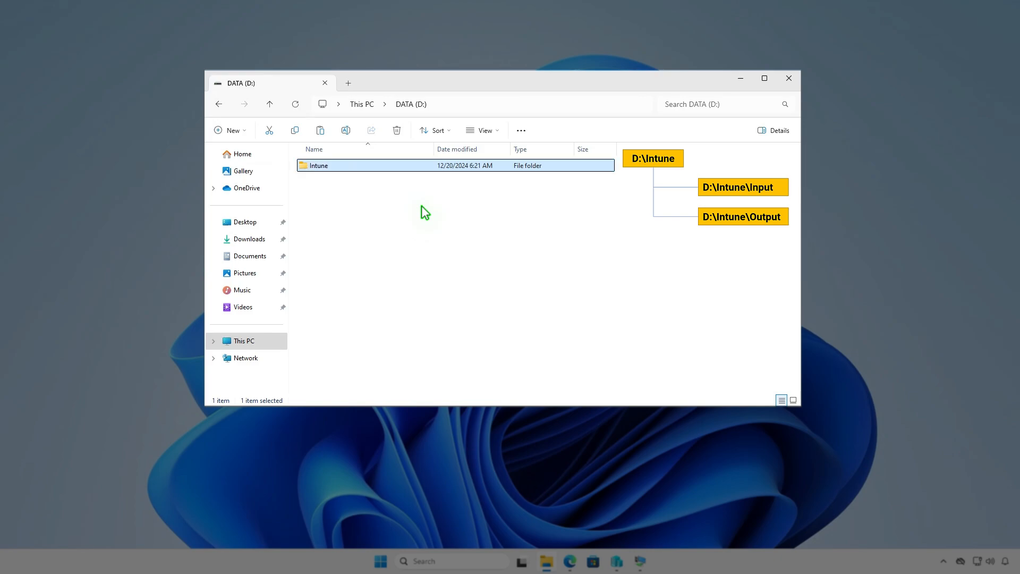
- Open the Intune folder and create a subfolder named Input in it
{"action": "key", "text": "Return"}
{"action": "right_click", "coordinate": [422, 206]}
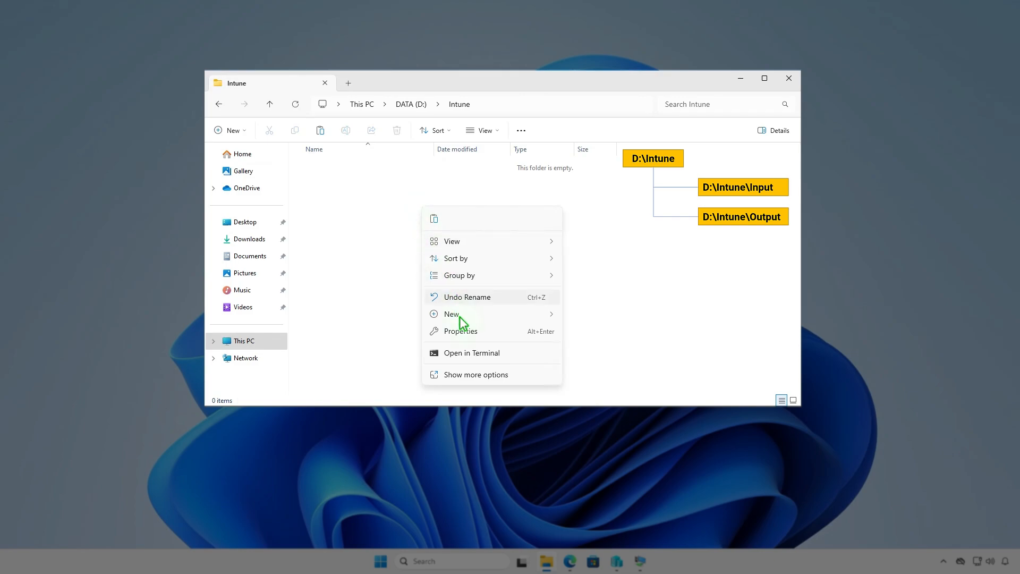
{"action": "mouse_move", "coordinate": [472, 315]}
{"action": "left_click", "coordinate": [594, 315]}
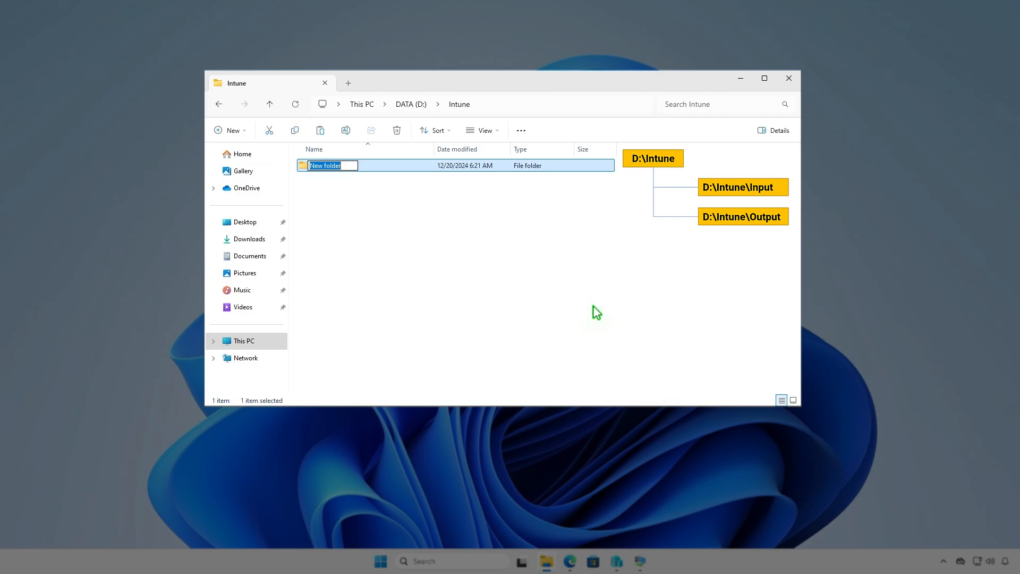
{"action": "type", "text": "Input"}
{"action": "key", "text": "Return"}
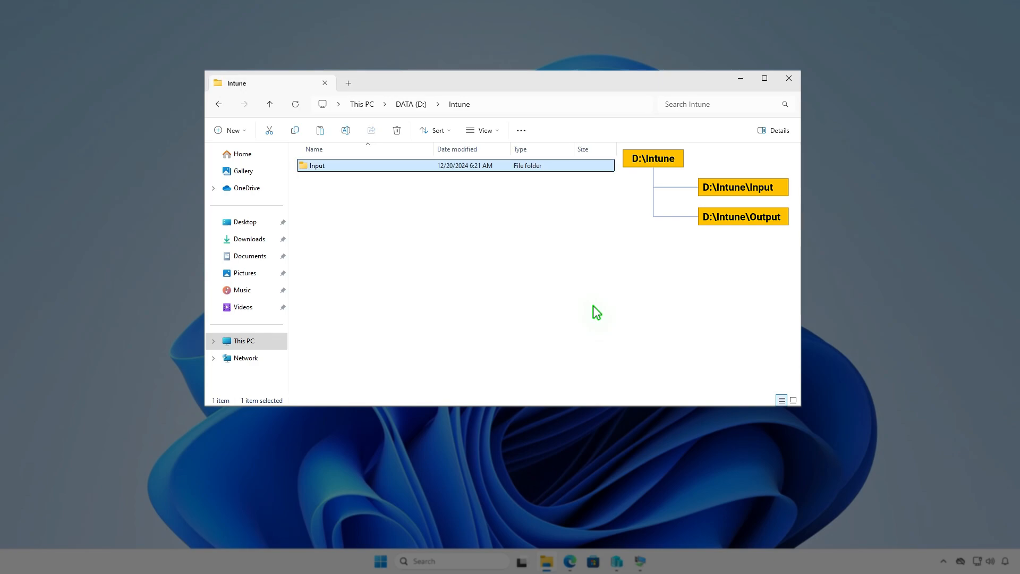
- Create a second subfolder named Output in D:\Intune
{"action": "key", "text": "ctrl+shift+n"}
{"action": "type", "text": "Ou"}
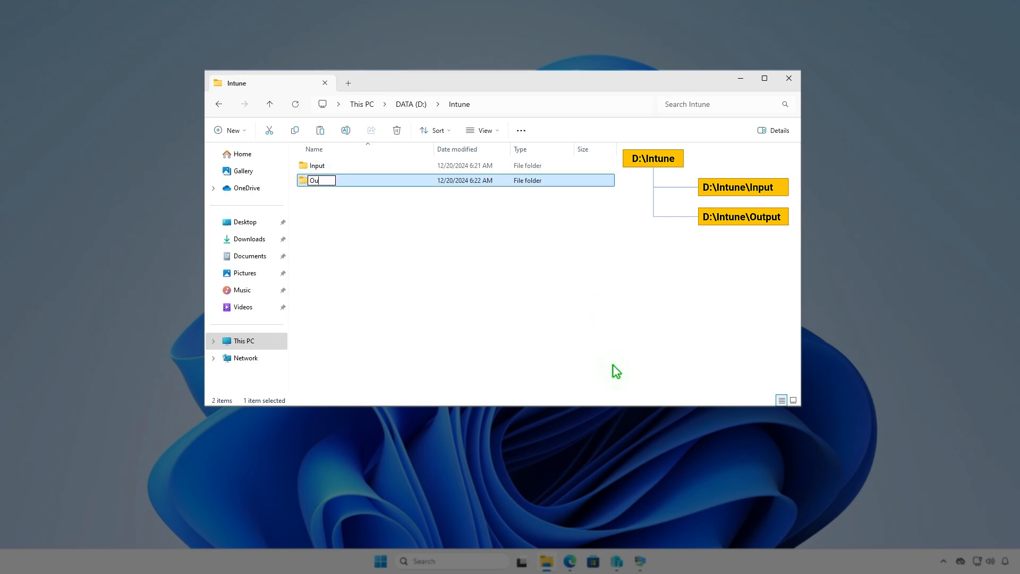
{"action": "type", "text": "tput"}
{"action": "left_click", "coordinate": [553, 285]}
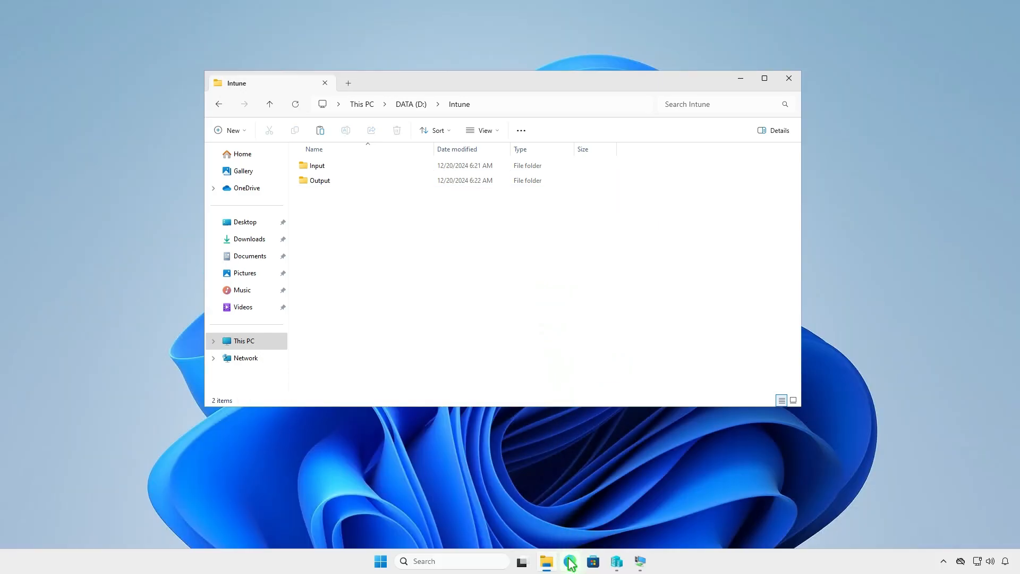
- In Edge, download the source code zip of the latest Microsoft Win32 Content Prep Tool release and show it in the Downloads folder
{"action": "left_click", "coordinate": [569, 561]}
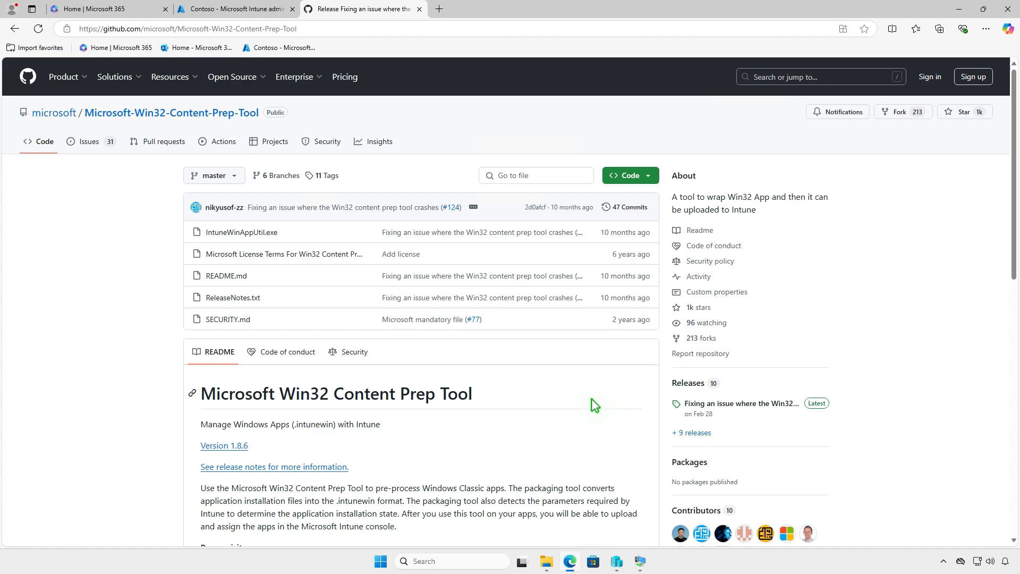
{"action": "left_click", "coordinate": [768, 404]}
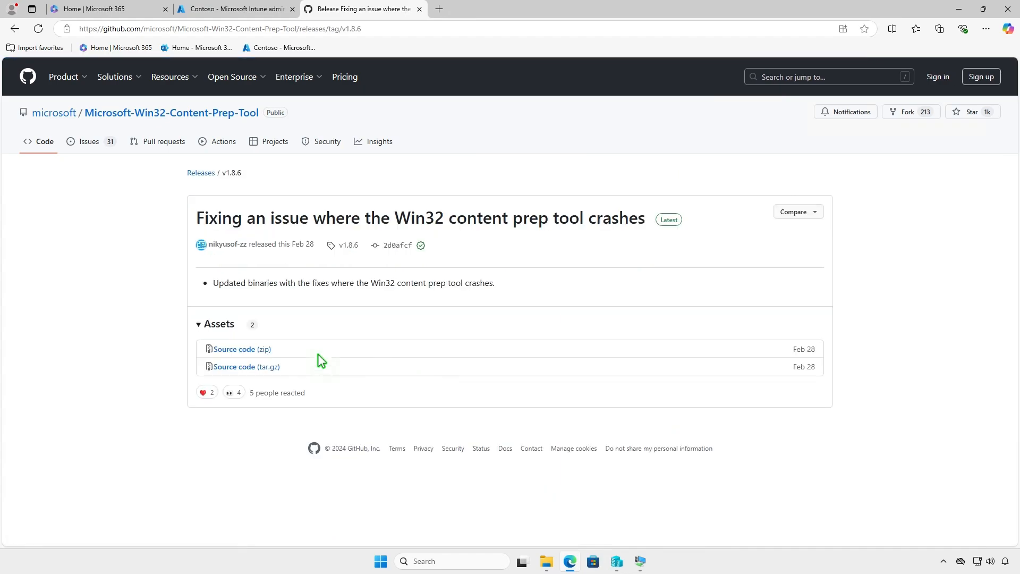
{"action": "left_click", "coordinate": [265, 350]}
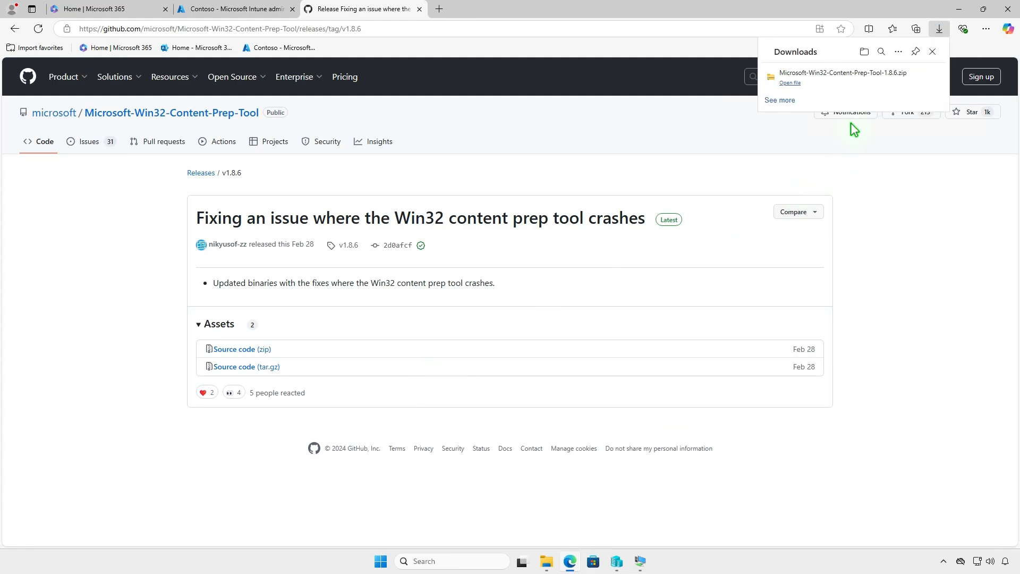
{"action": "left_click", "coordinate": [900, 78]}
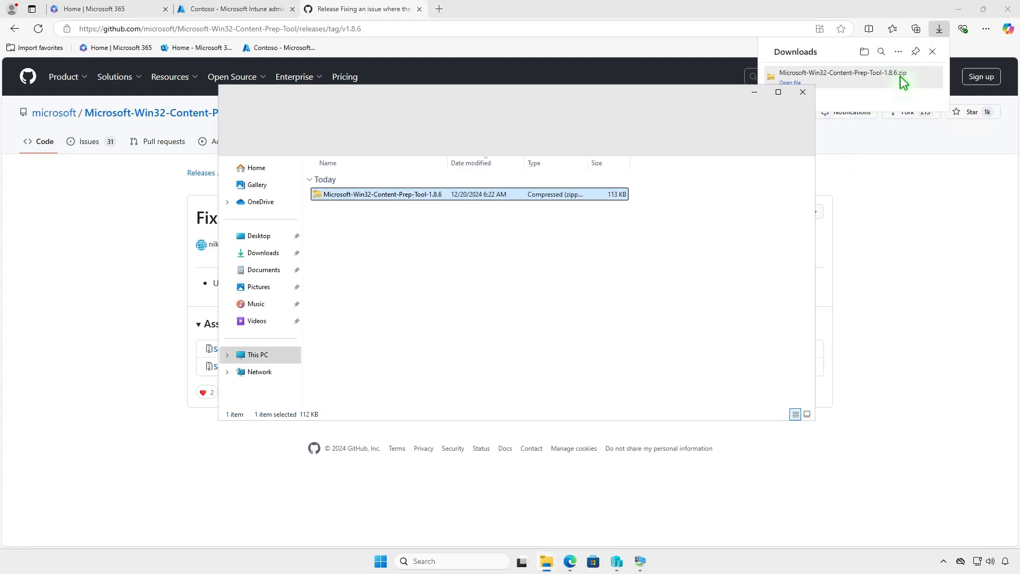
{"action": "left_click", "coordinate": [960, 10]}
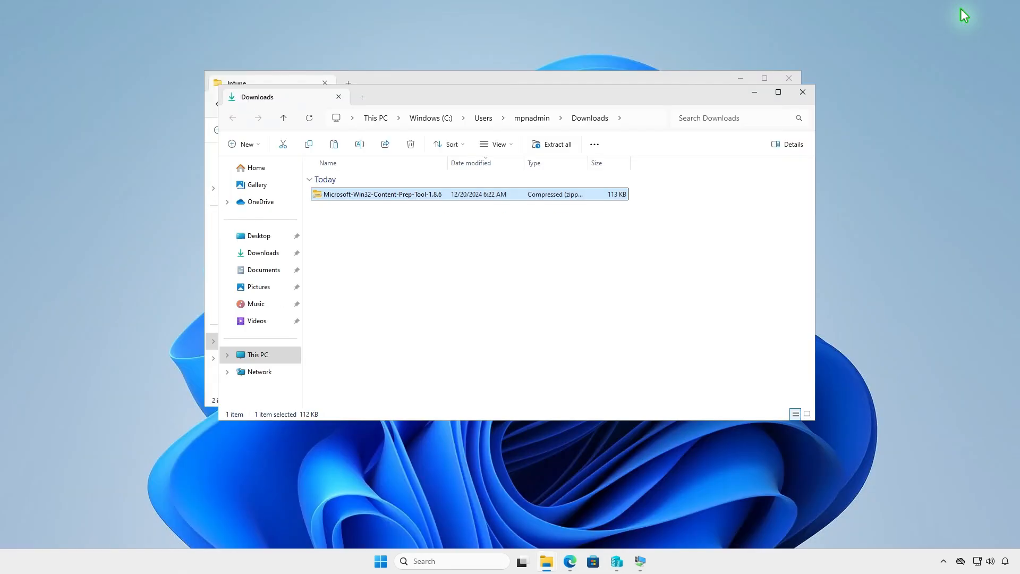
- Extract the Microsoft-Win32-Content-Prep-Tool-1.8.6 archive to the suggested destination and open the extracted folder
{"action": "left_click", "coordinate": [557, 145]}
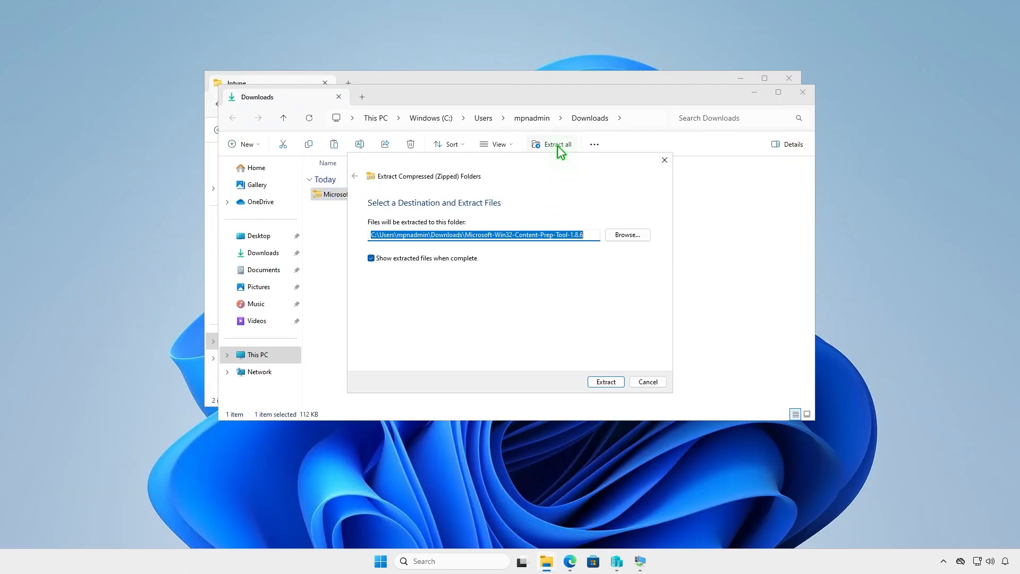
{"action": "left_click", "coordinate": [601, 382]}
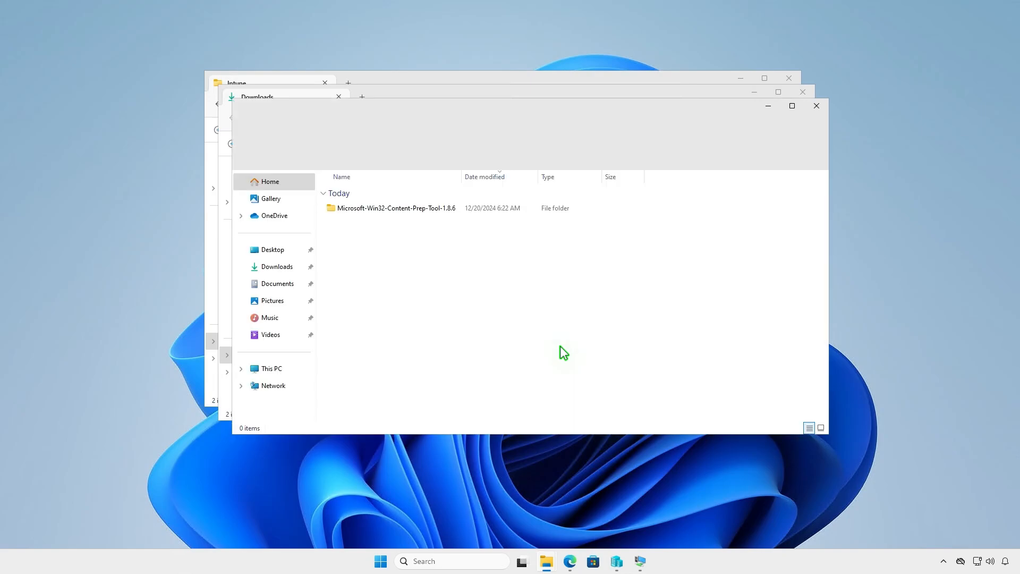
{"action": "double_click", "coordinate": [455, 209]}
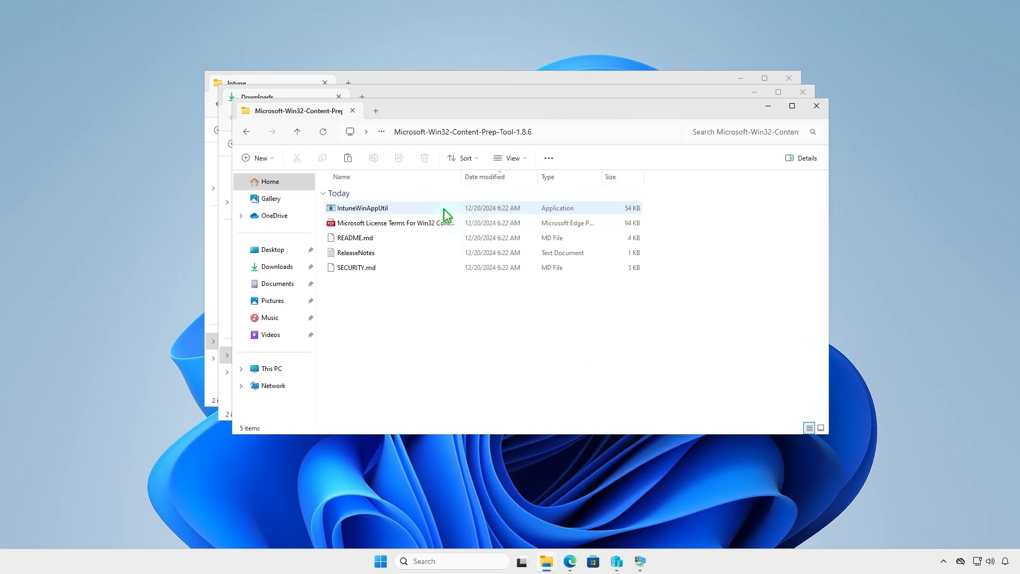
- Copy the IntuneWinAppUtil application and close the extracted-folder and Downloads windows to return to D:\Intune
{"action": "left_click", "coordinate": [407, 207]}
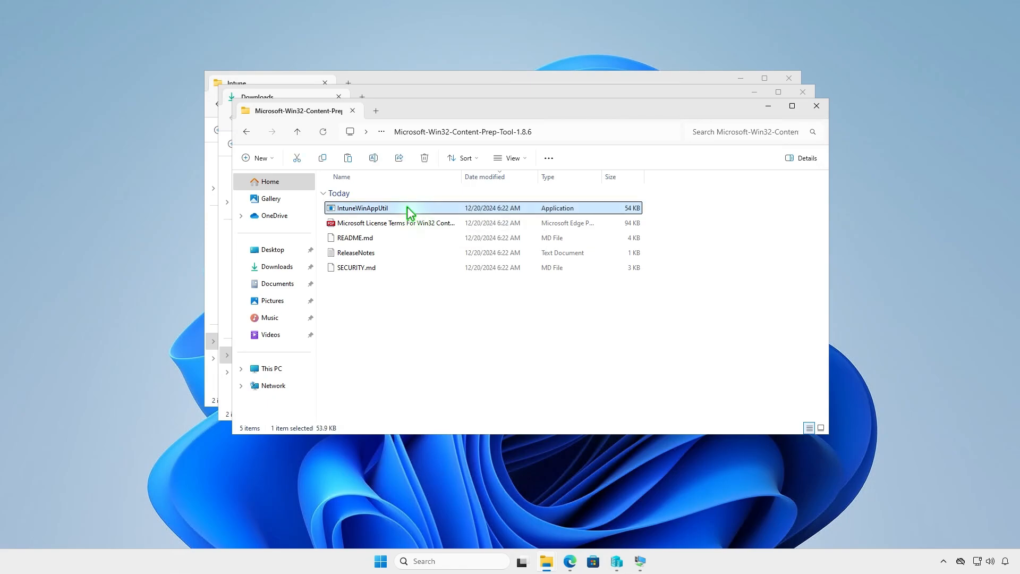
{"action": "right_click", "coordinate": [408, 210]}
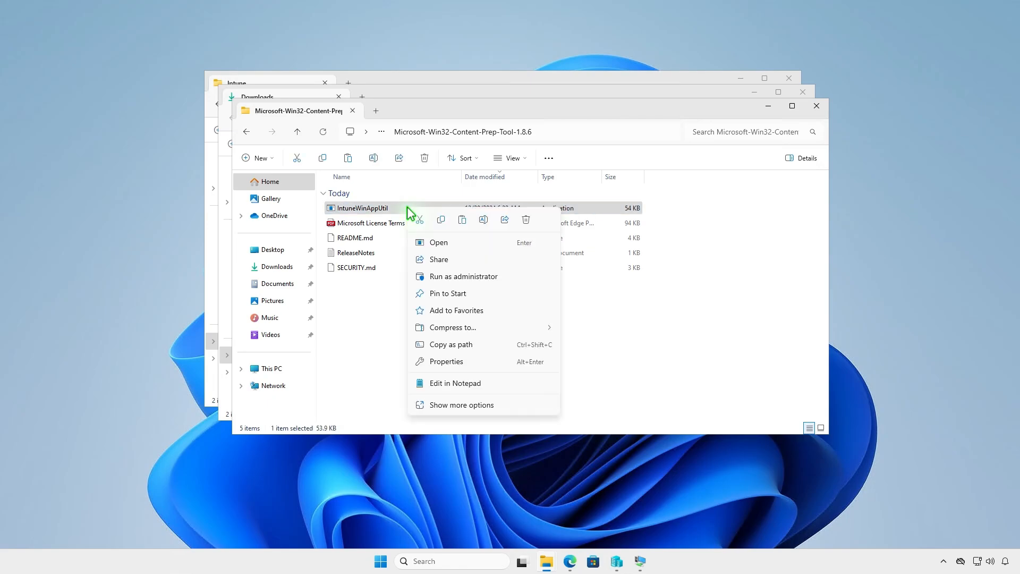
{"action": "left_click", "coordinate": [442, 220]}
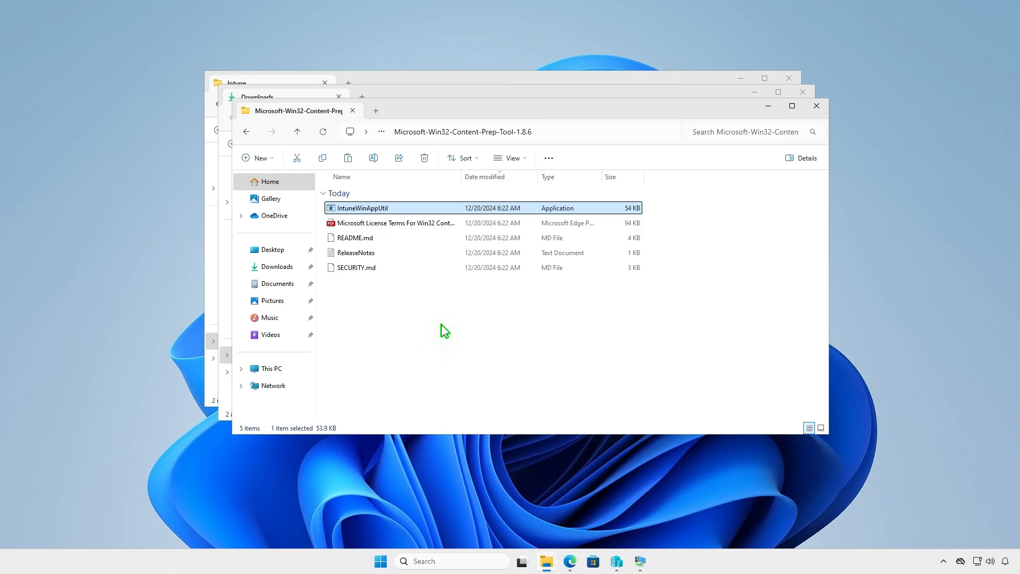
{"action": "left_click", "coordinate": [818, 107]}
{"action": "left_click", "coordinate": [803, 93]}
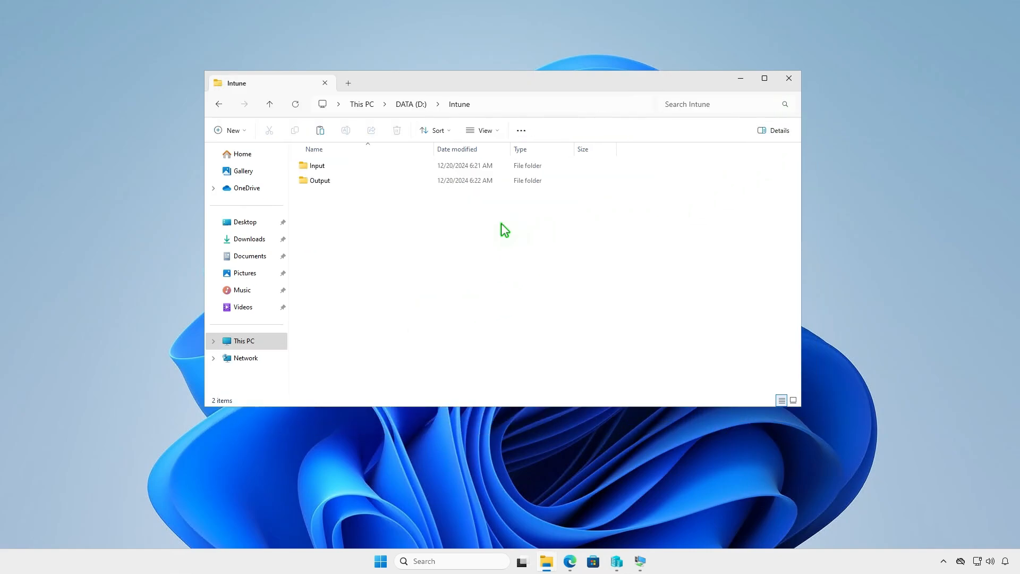
- Paste the copied IntuneWinAppUtil application into D:\Intune and clear the selection
{"action": "right_click", "coordinate": [365, 229]}
{"action": "left_click", "coordinate": [376, 240]}
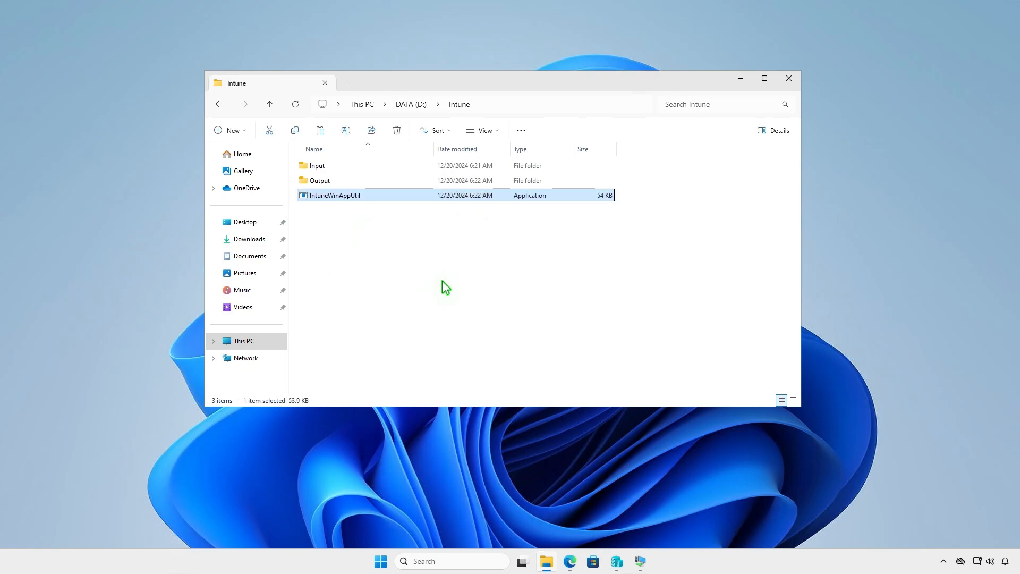
{"action": "left_click", "coordinate": [443, 281]}
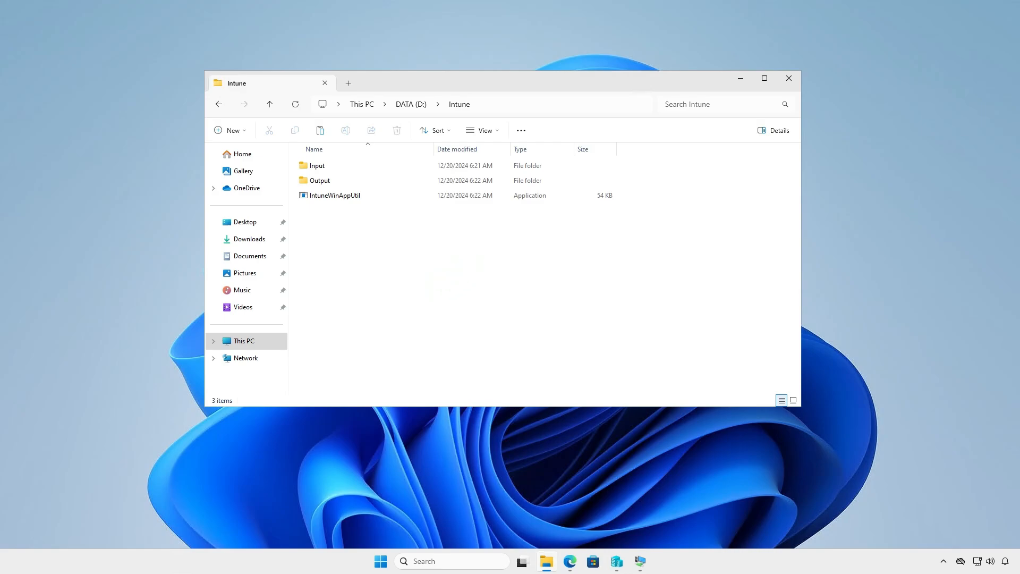
{"action": "key", "text": "super+d"}
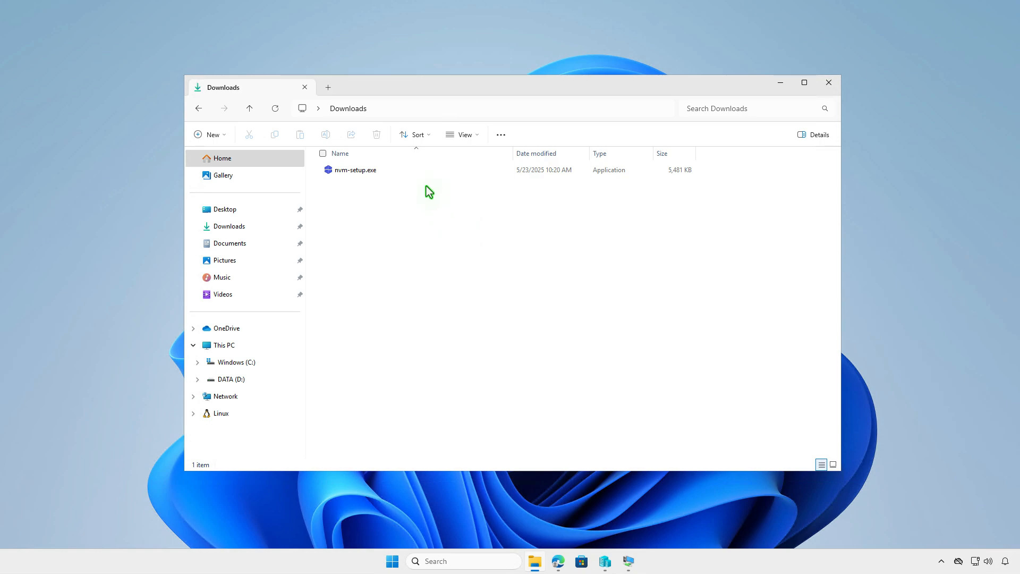
- Rename nvm-setup.exe in the Downloads folder as setup.exe
{"action": "left_click", "coordinate": [417, 172]}
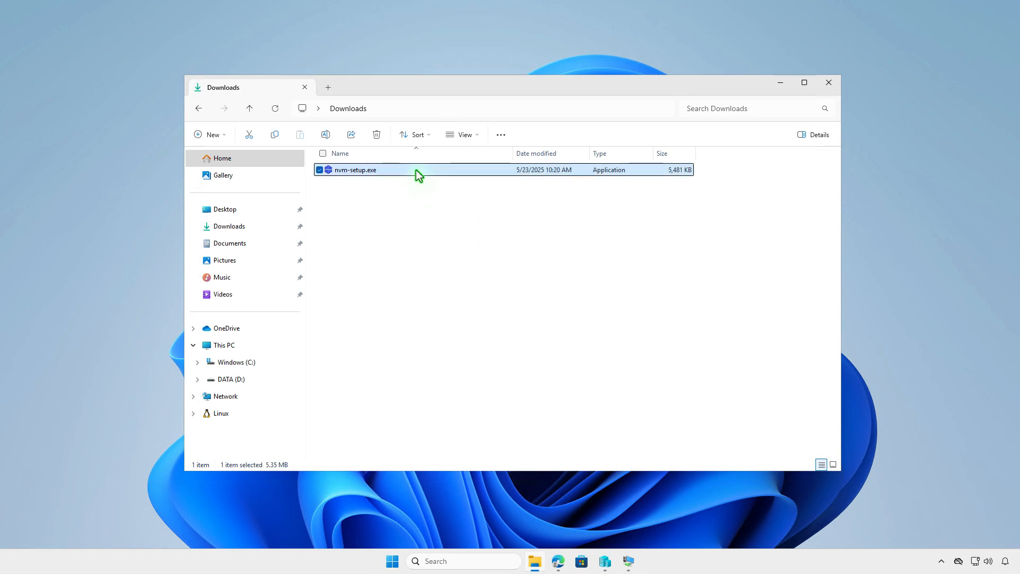
{"action": "key", "text": "F2"}
{"action": "type", "text": "setu"}
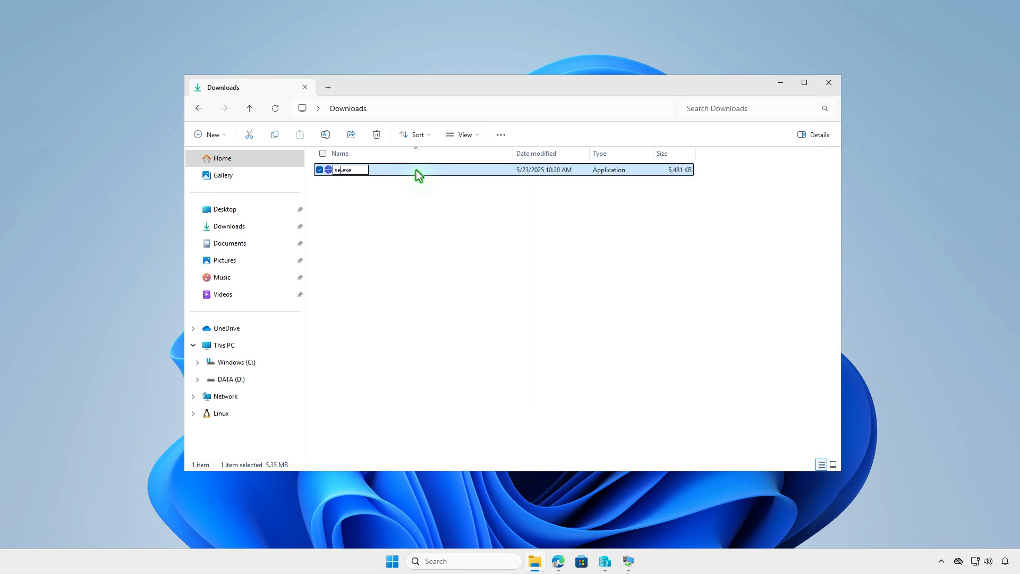
{"action": "type", "text": "p"}
{"action": "key", "text": "Return"}
- Copy setup.exe from Downloads into the D:\Intune\Input folder
{"action": "right_click", "coordinate": [416, 170]}
{"action": "left_click", "coordinate": [465, 193]}
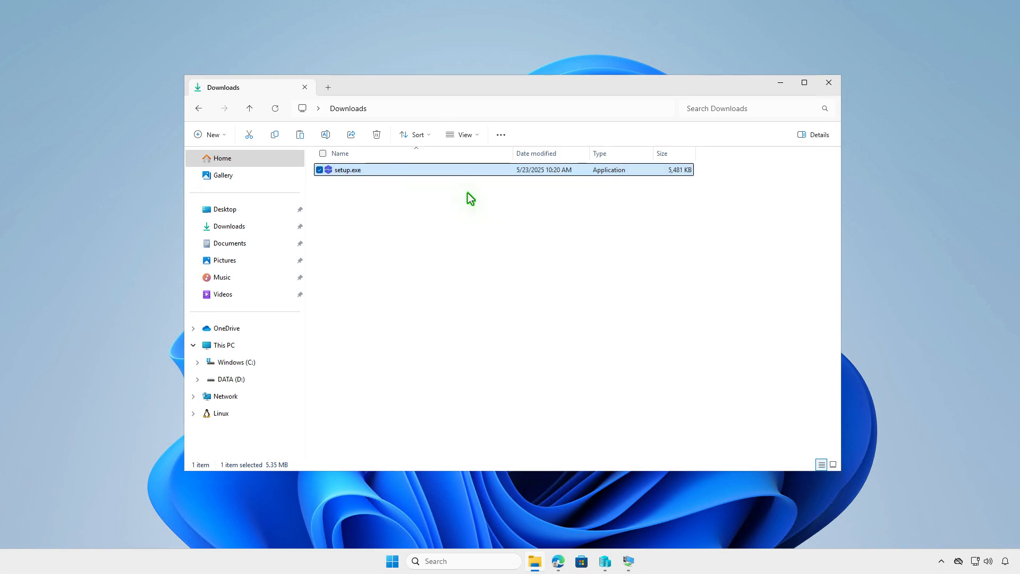
{"action": "left_click", "coordinate": [258, 346]}
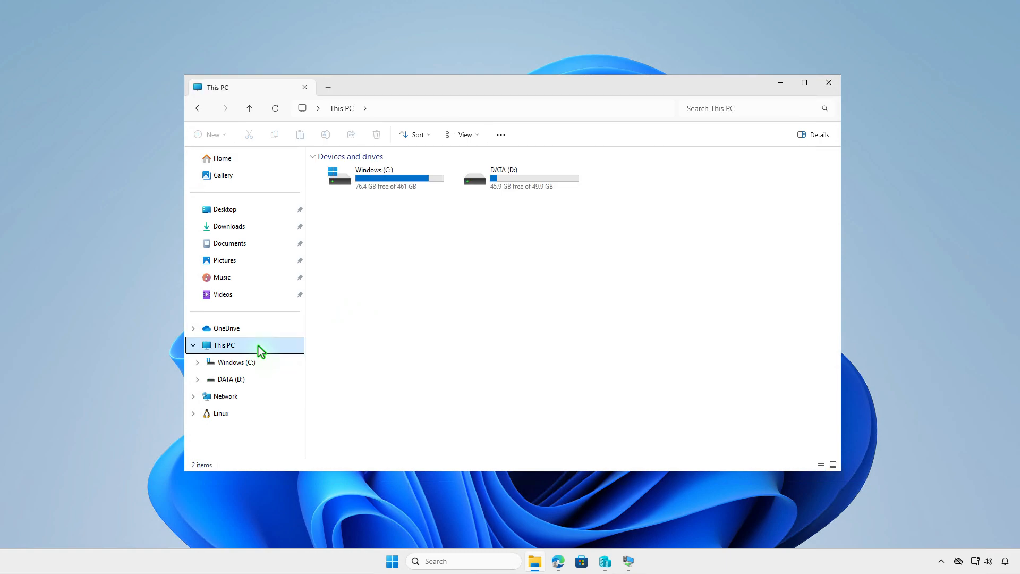
{"action": "double_click", "coordinate": [522, 186]}
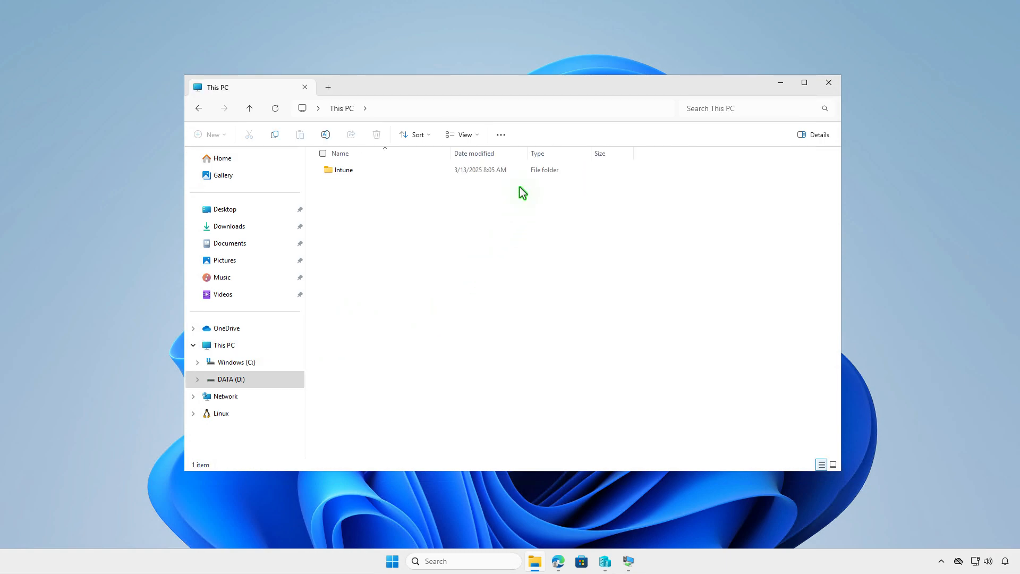
{"action": "double_click", "coordinate": [390, 171]}
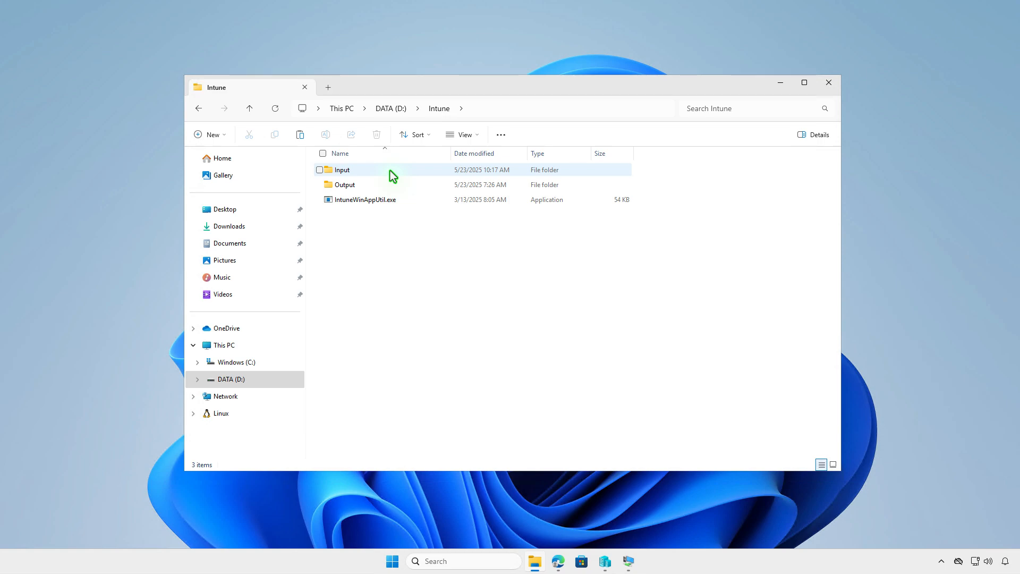
{"action": "left_click", "coordinate": [390, 171]}
{"action": "double_click", "coordinate": [391, 171]}
{"action": "right_click", "coordinate": [395, 199]}
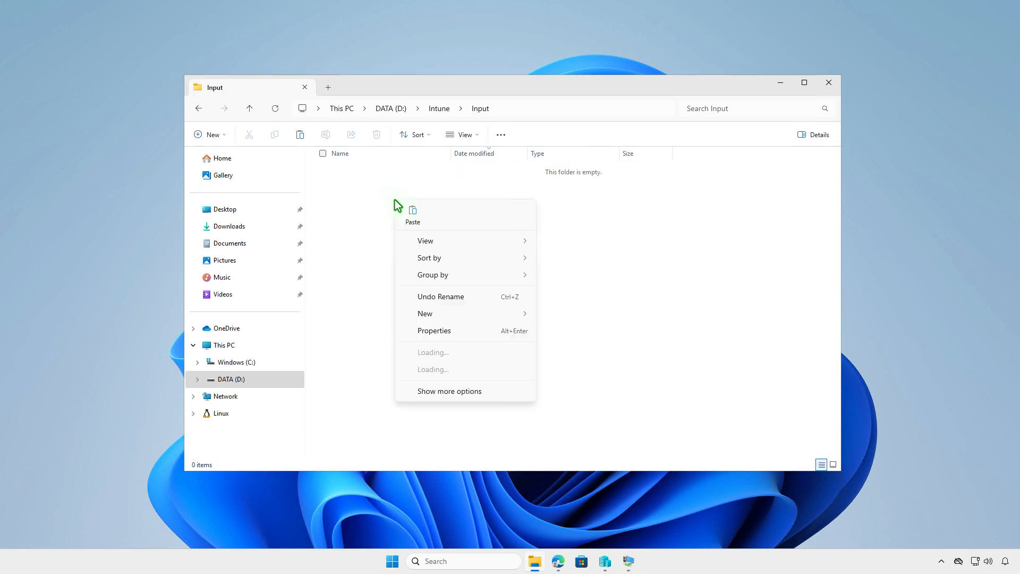
{"action": "left_click", "coordinate": [408, 226]}
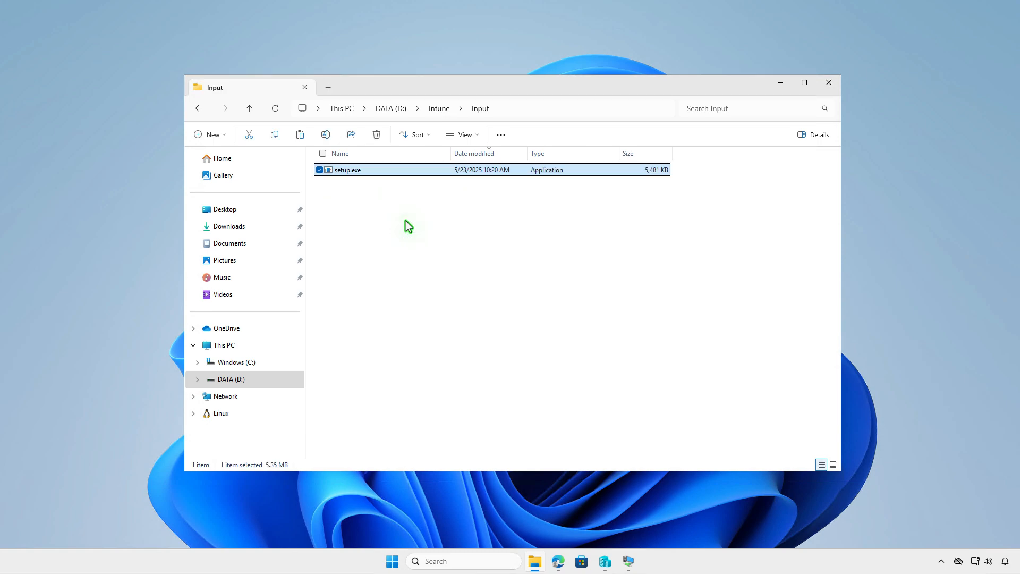
{"action": "left_click", "coordinate": [435, 232]}
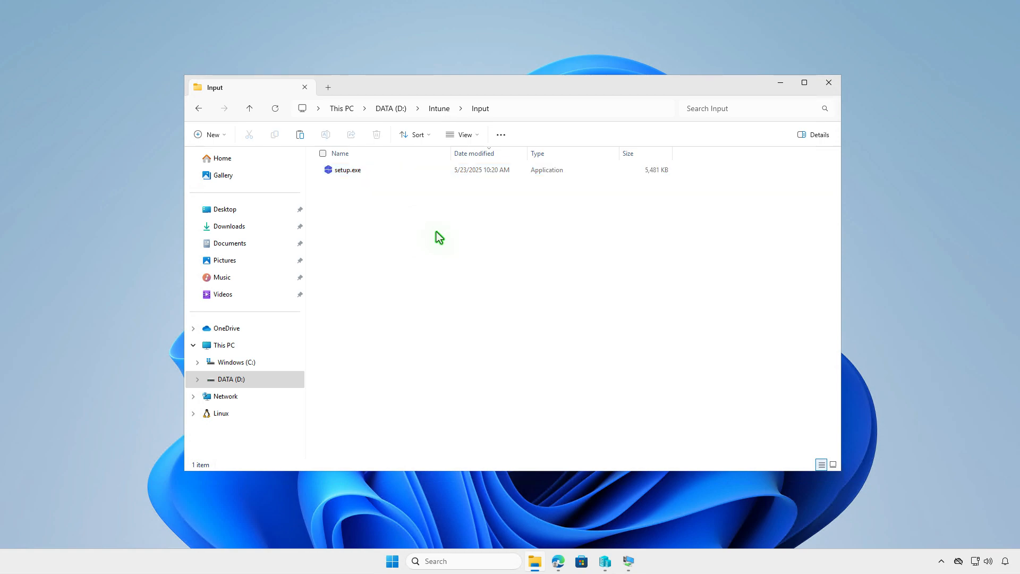
- Create a text document in the Input folder and enter cmd.exe /c "%LOCALAPPDATA%\nvm\unins000.exe" /SILENT in it
{"action": "right_click", "coordinate": [435, 232]}
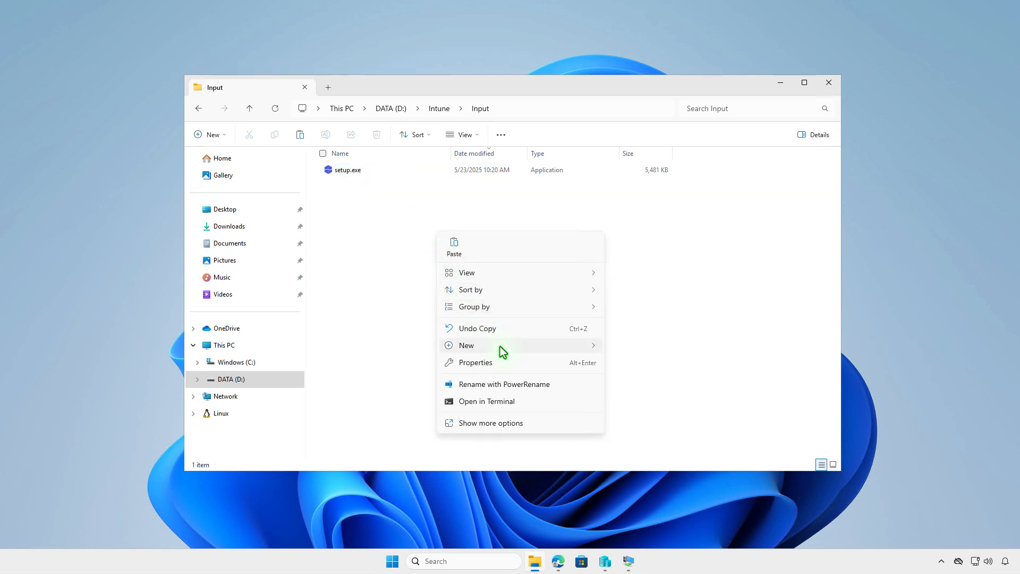
{"action": "mouse_move", "coordinate": [503, 352]}
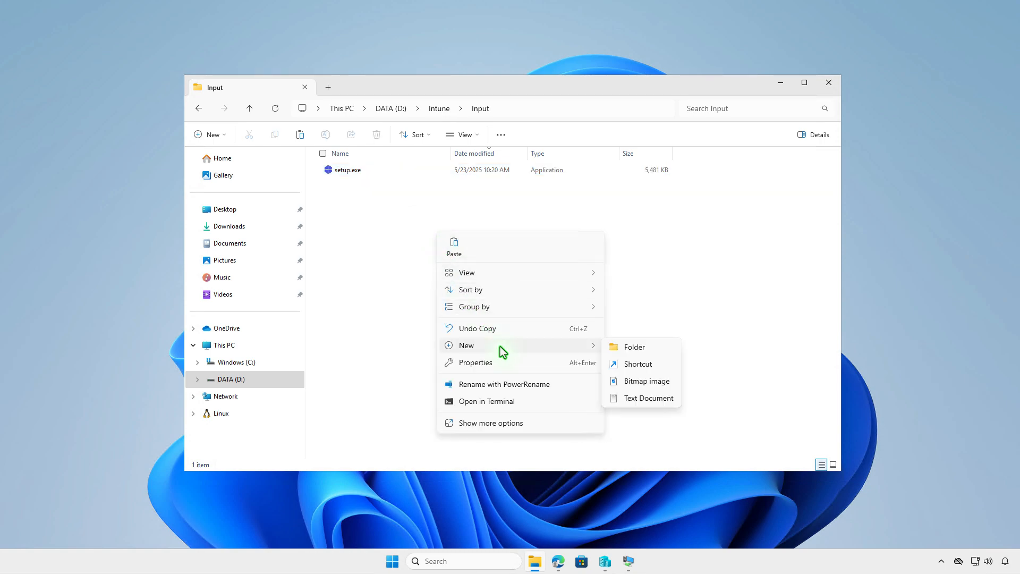
{"action": "left_click", "coordinate": [676, 398]}
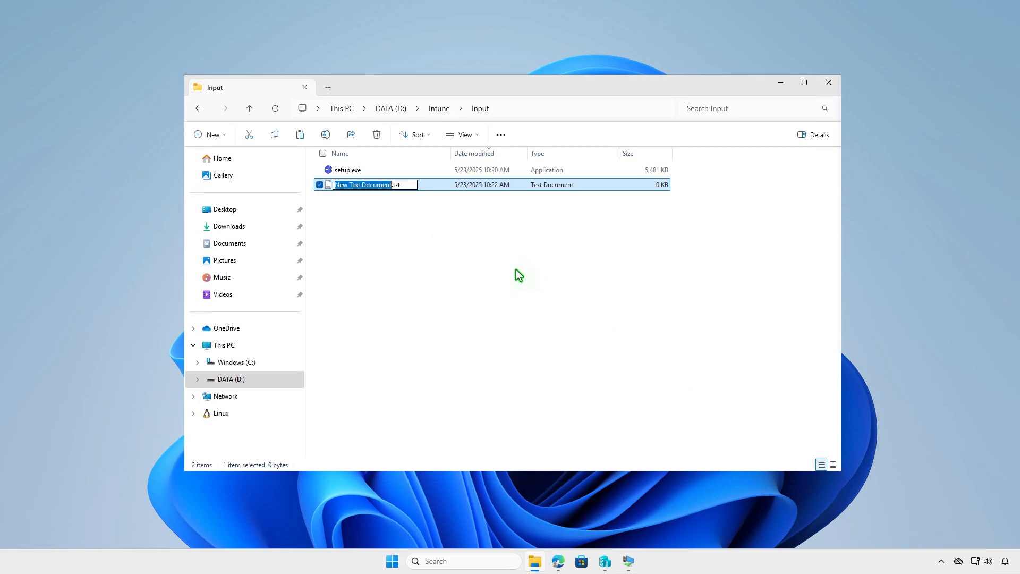
{"action": "double_click", "coordinate": [425, 187]}
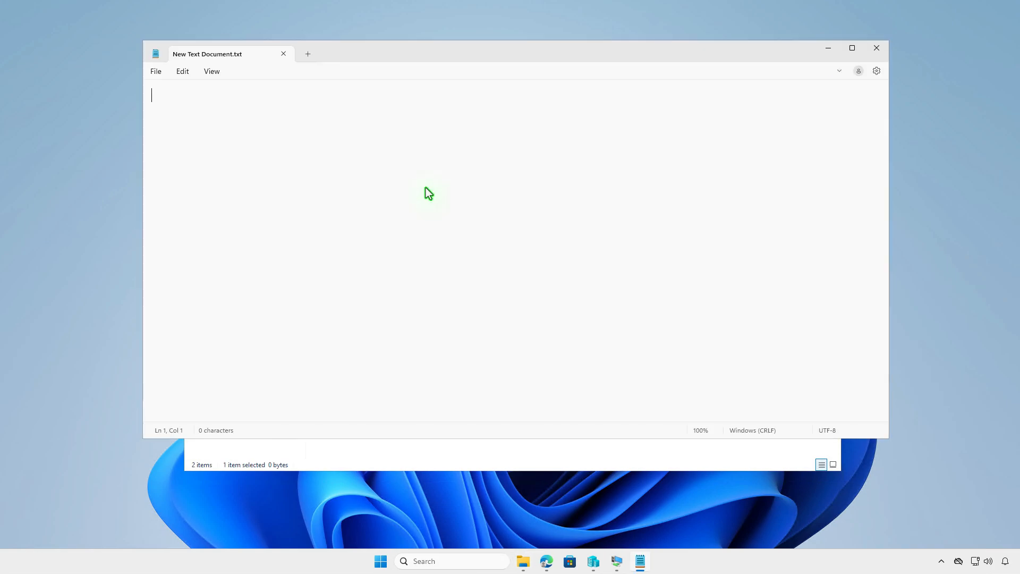
{"action": "type", "text": "cmd.exe /c \"%LOCALAPPDATA%\\nvm\\unins000.exe\" /SILENT"}
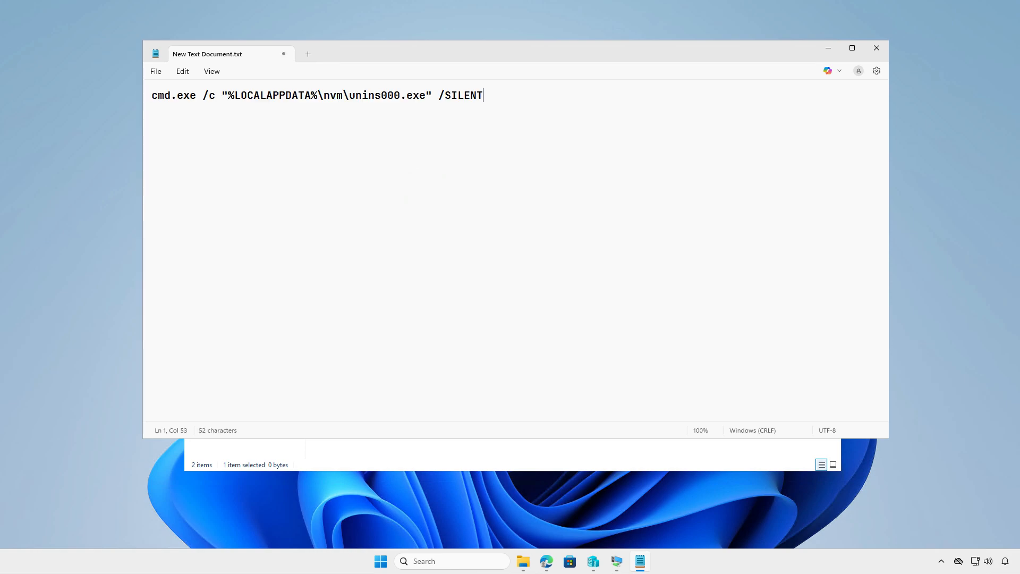
- Save the text as uninstall.cmd in the Input folder with the All files type and close the document
{"action": "left_click", "coordinate": [154, 74]}
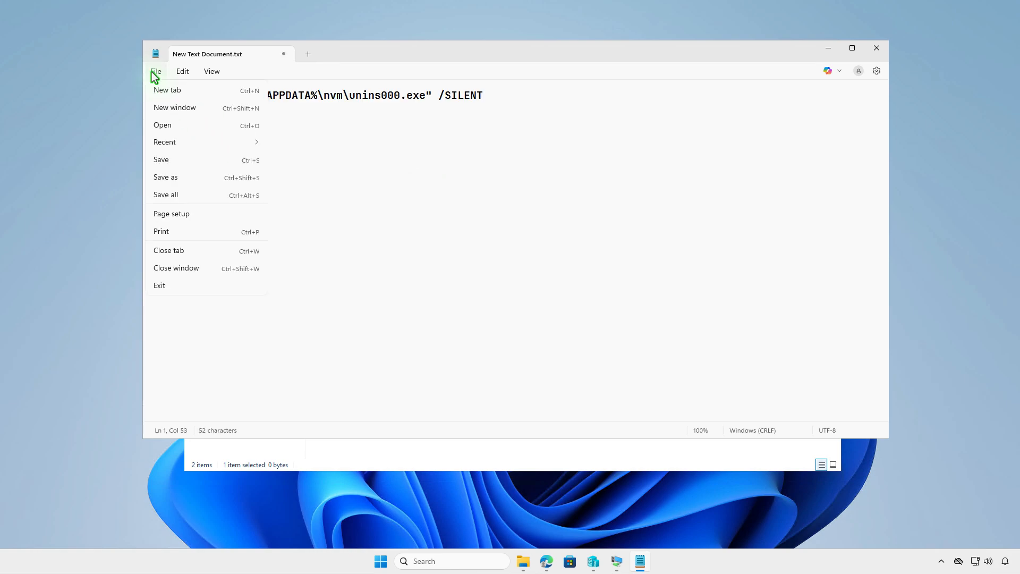
{"action": "left_click", "coordinate": [180, 180]}
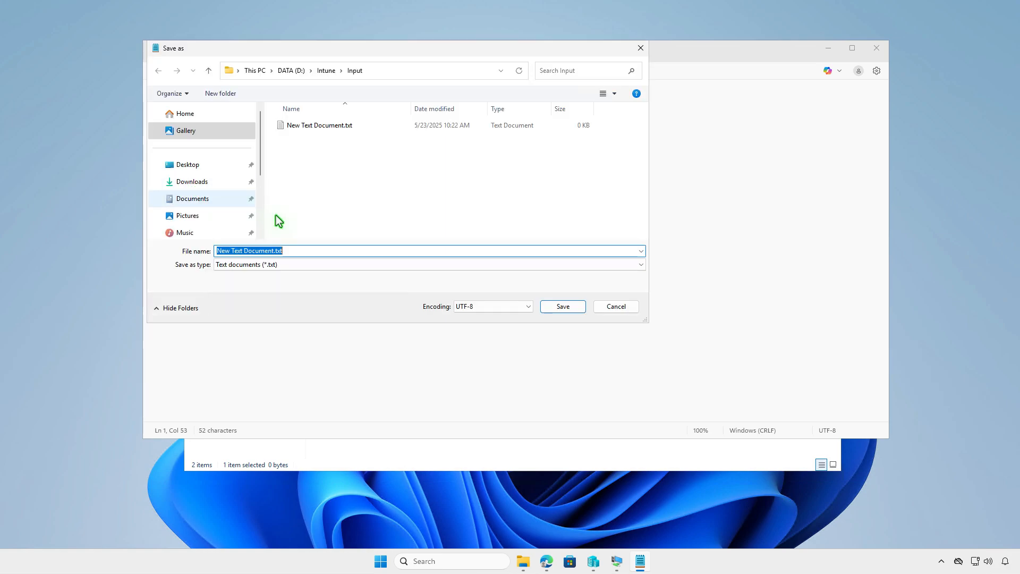
{"action": "left_click", "coordinate": [419, 263]}
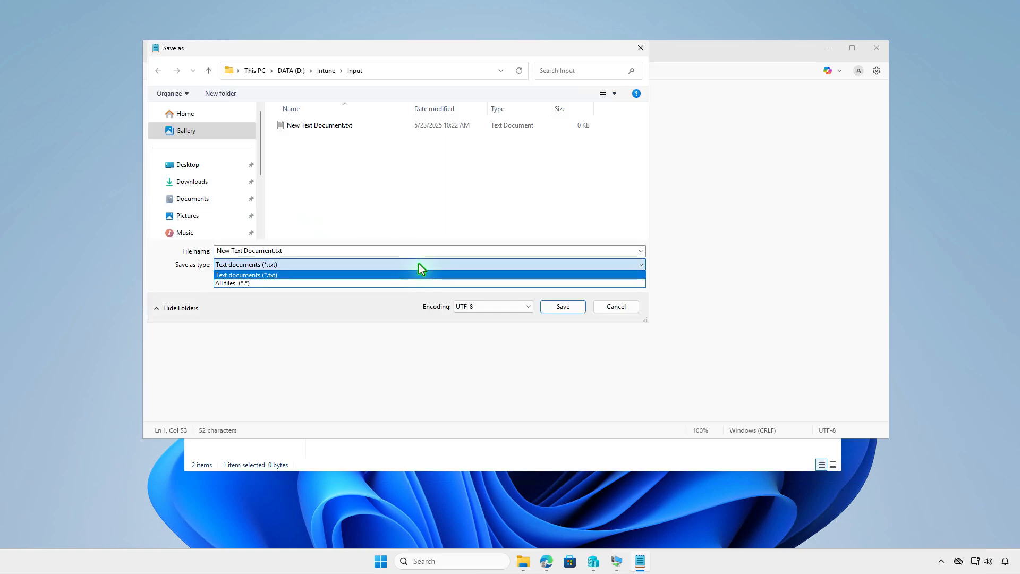
{"action": "left_click", "coordinate": [390, 285]}
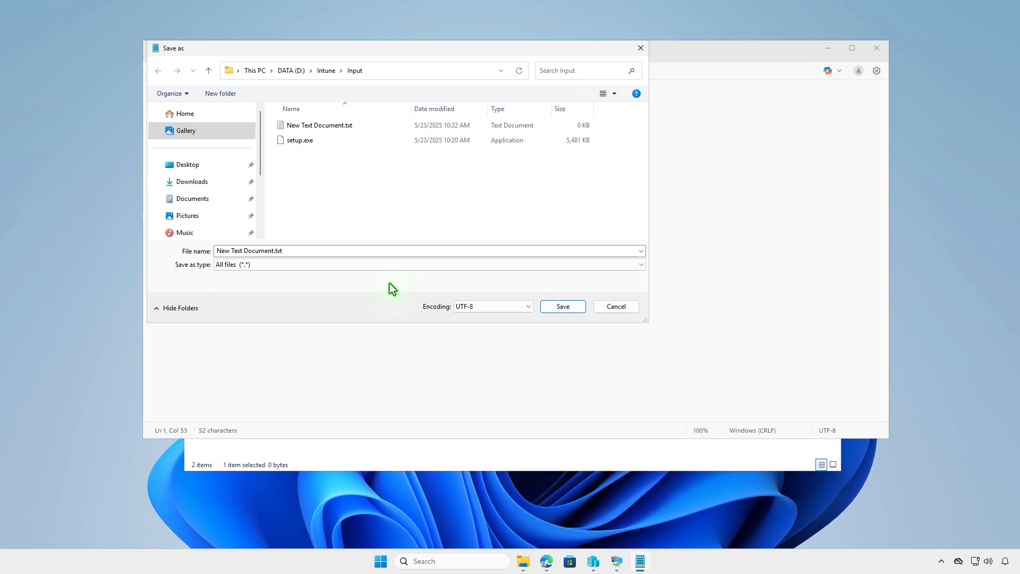
{"action": "left_click", "coordinate": [385, 250]}
{"action": "type", "text": "unins"}
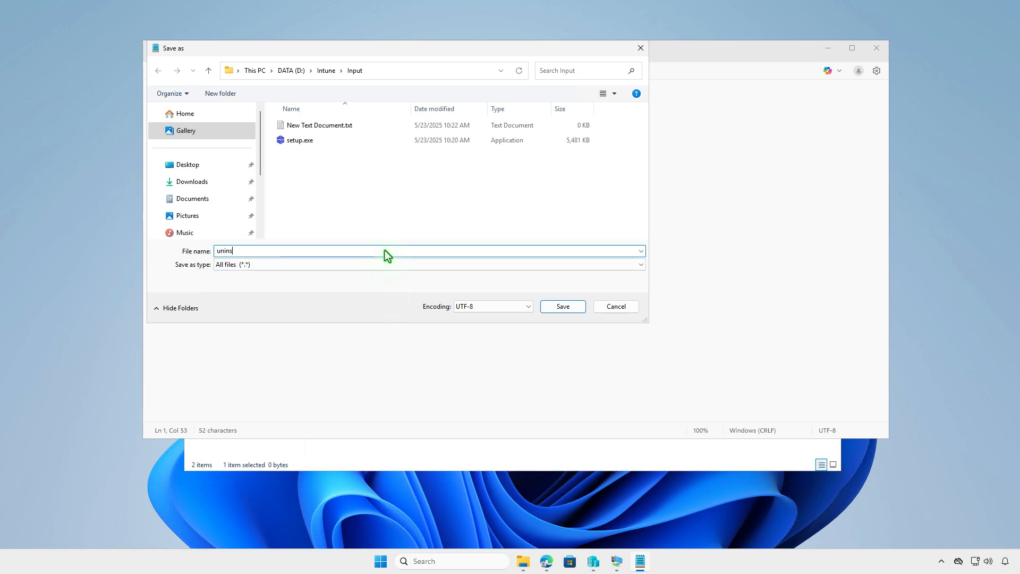
{"action": "type", "text": "tall.cmd"}
{"action": "left_click", "coordinate": [557, 308]}
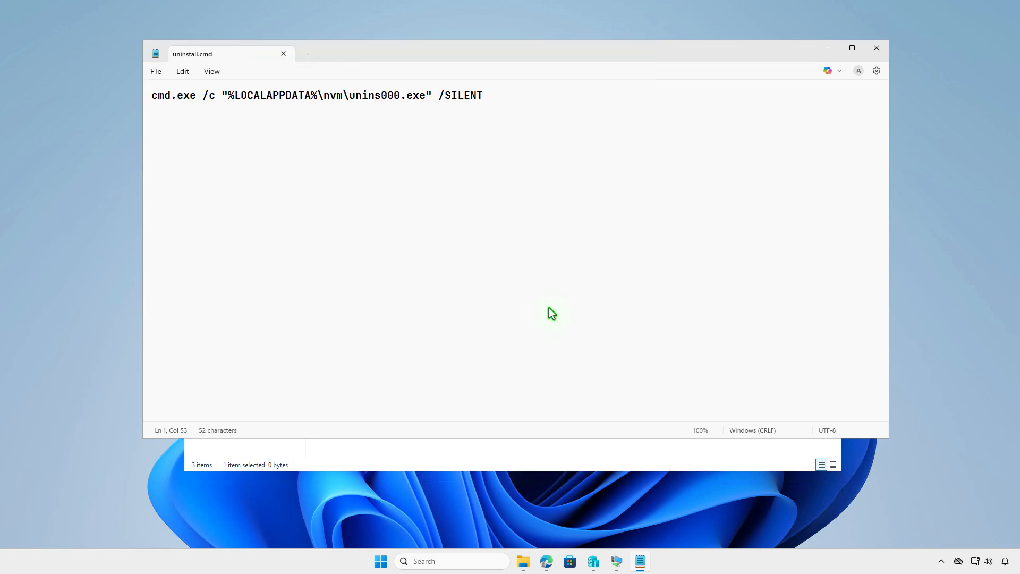
{"action": "left_click", "coordinate": [283, 54]}
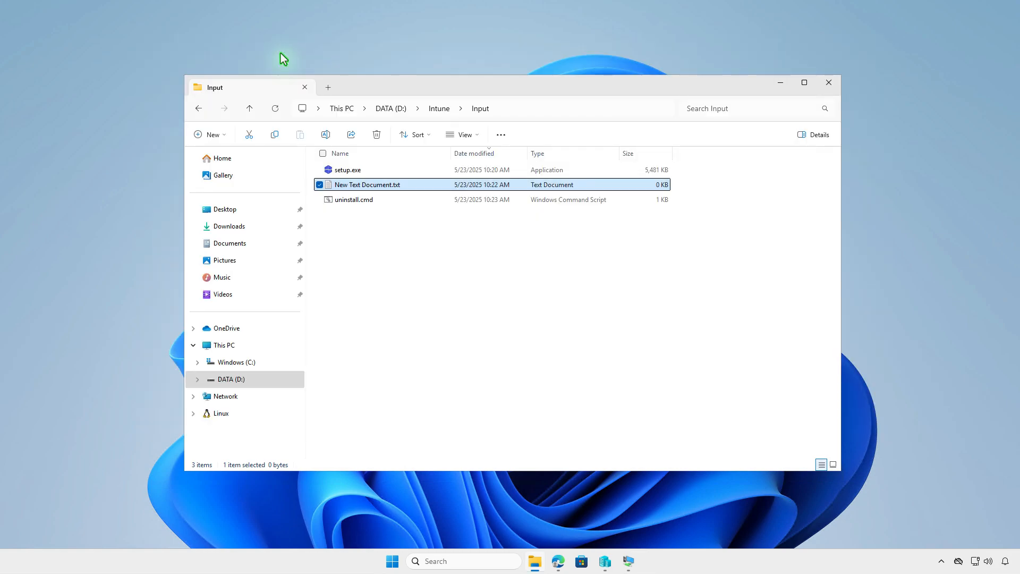
- Delete the empty New Text Document.txt, return to the Intune folder and minimize its window
{"action": "left_click", "coordinate": [380, 136]}
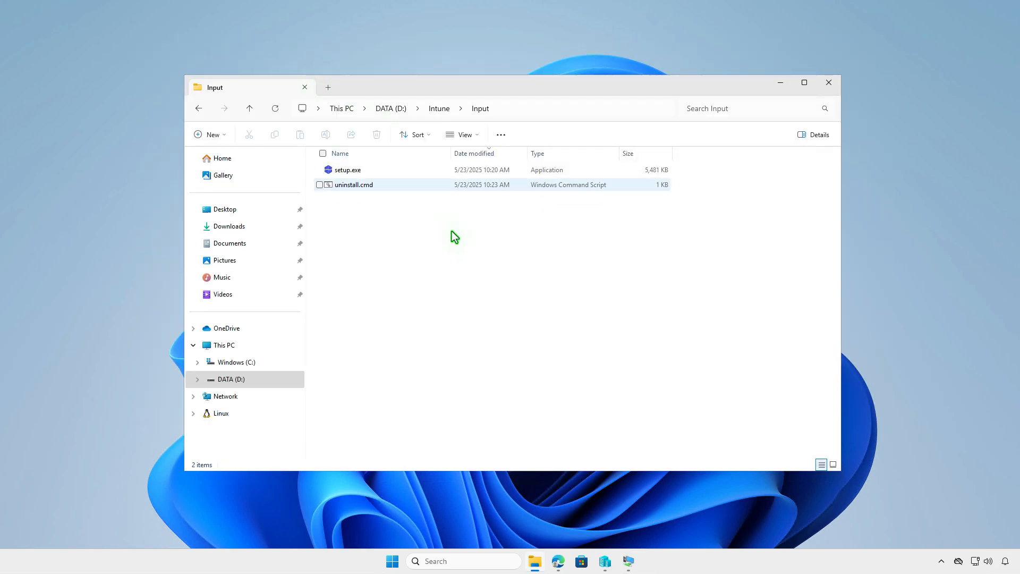
{"action": "left_click", "coordinate": [441, 109]}
{"action": "left_click", "coordinate": [460, 291]}
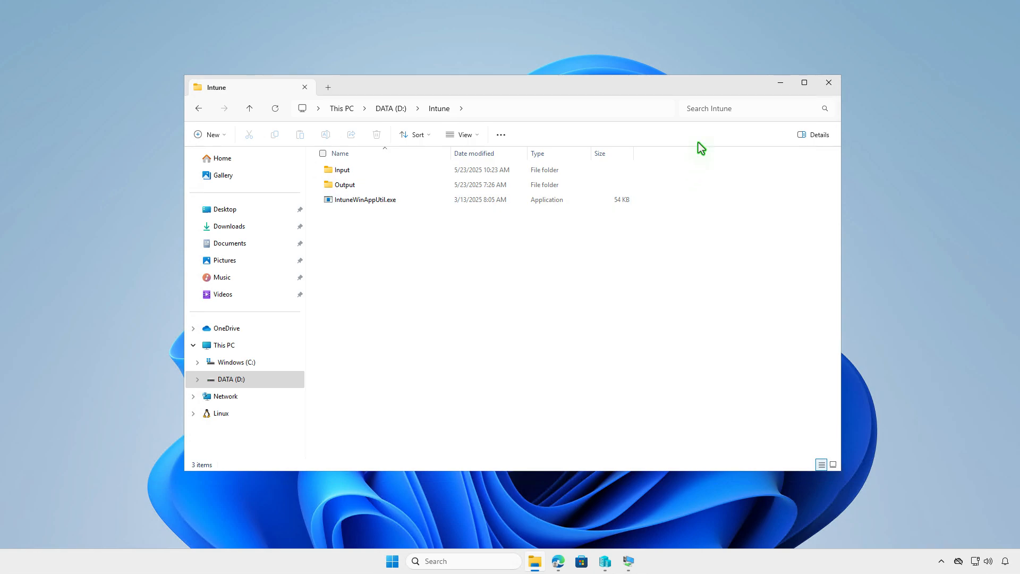
{"action": "left_click", "coordinate": [779, 83]}
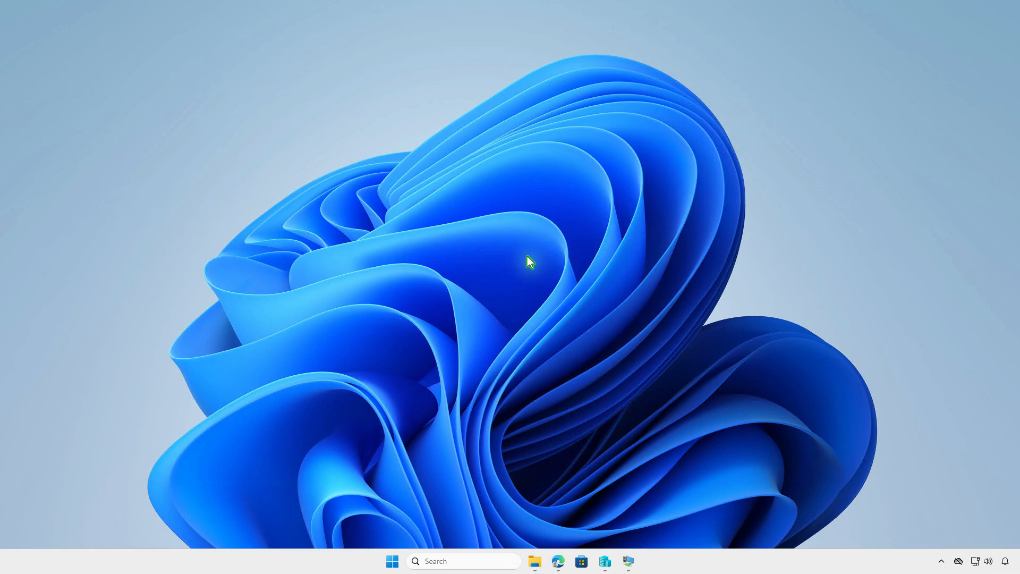
- Open Terminal as administrator and change the directory to D:\Intune
{"action": "right_click", "coordinate": [380, 562]}
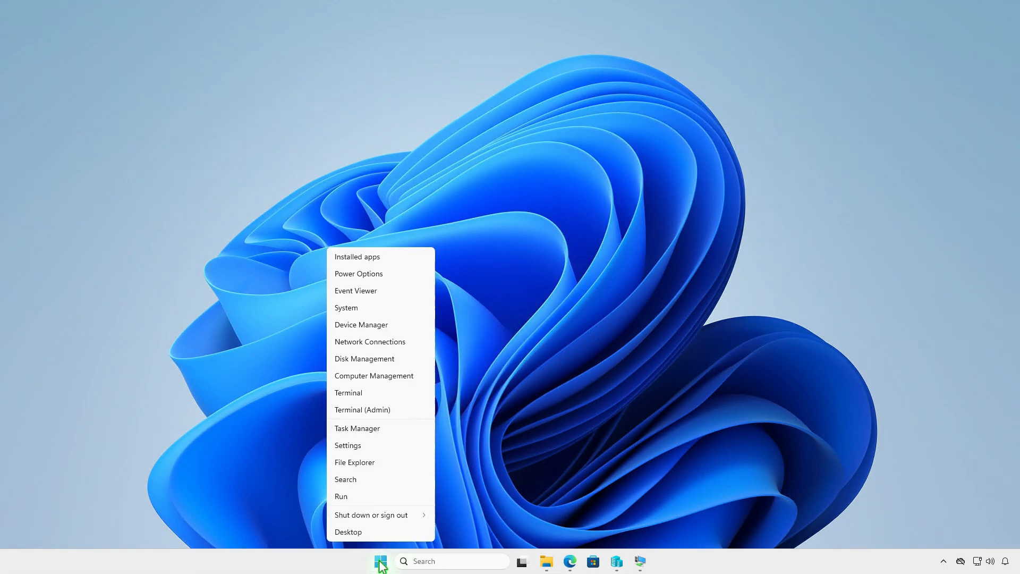
{"action": "left_click", "coordinate": [409, 411]}
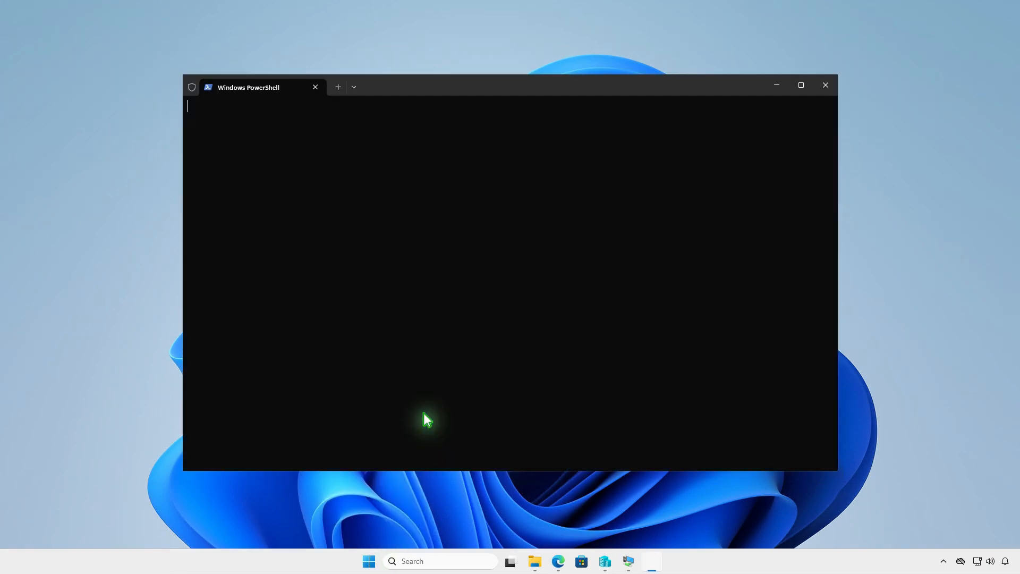
{"action": "type", "text": "c"}
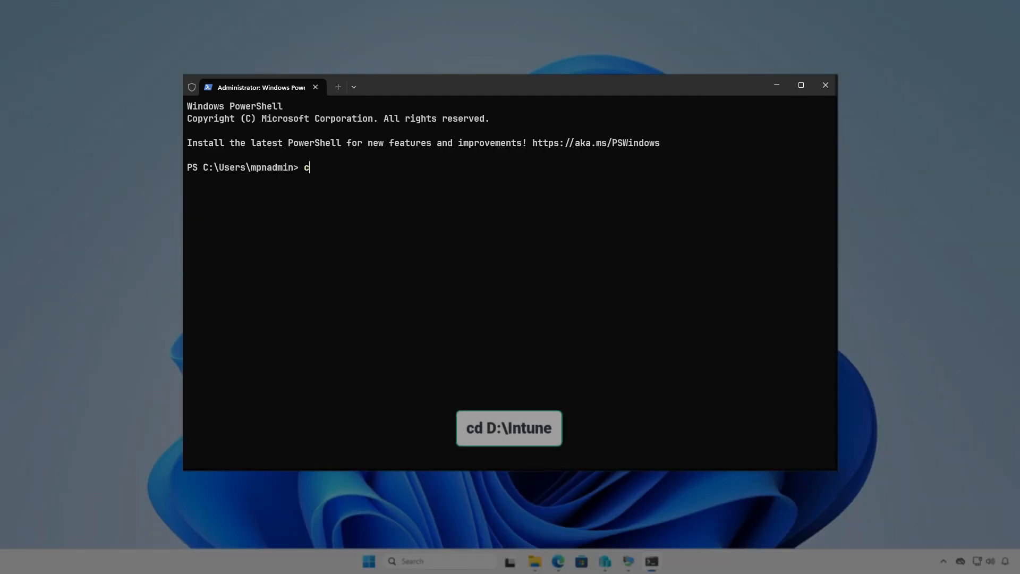
{"action": "type", "text": "d d:\\"}
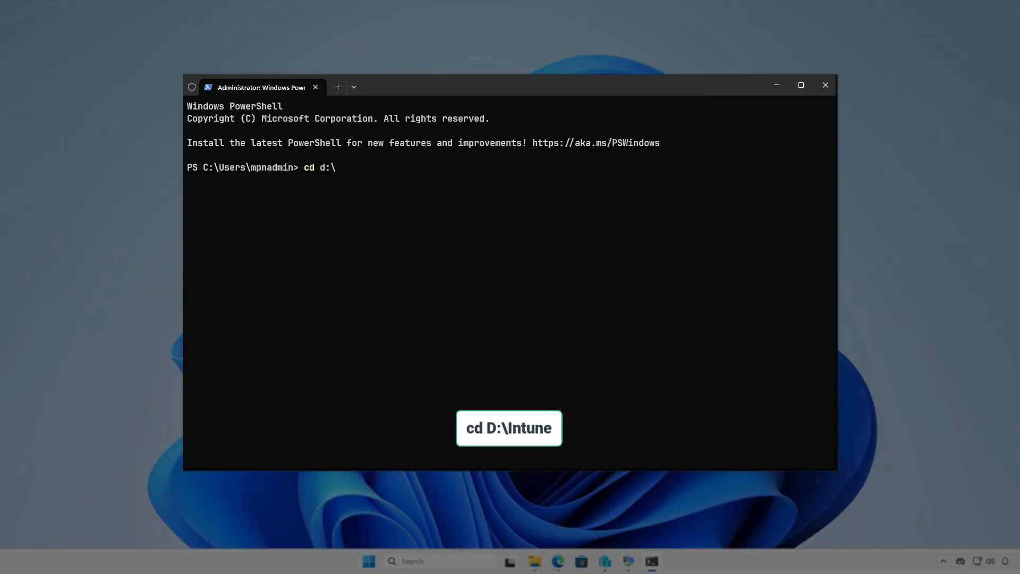
{"action": "type", "text": "in"}
{"action": "key", "text": "Tab"}
{"action": "key", "text": "Return"}
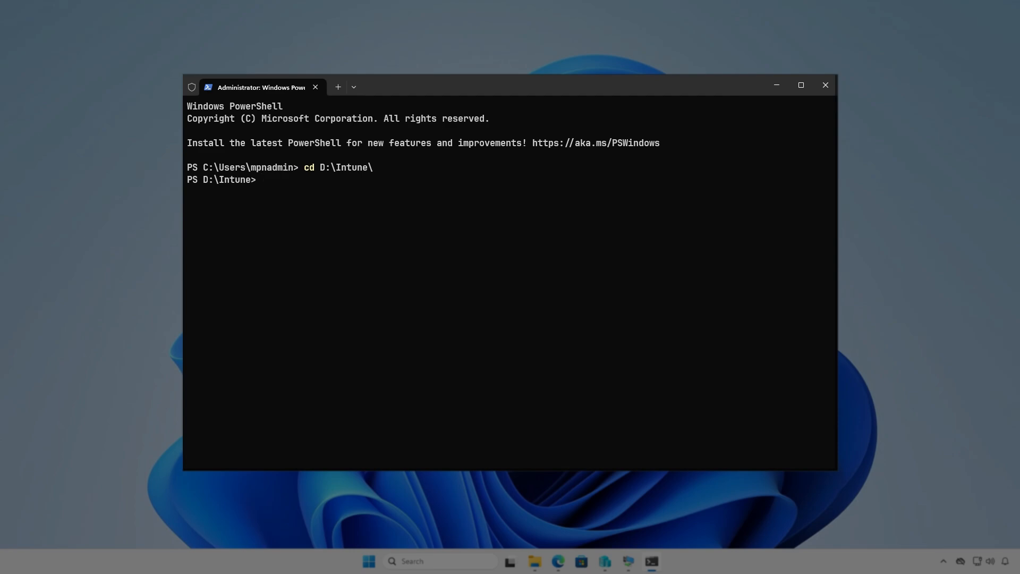
{"action": "key", "text": "Return"}
- Run .\IntuneWinAppUtil.exe from the D:\Intune prompt
{"action": "type", "text": "int"}
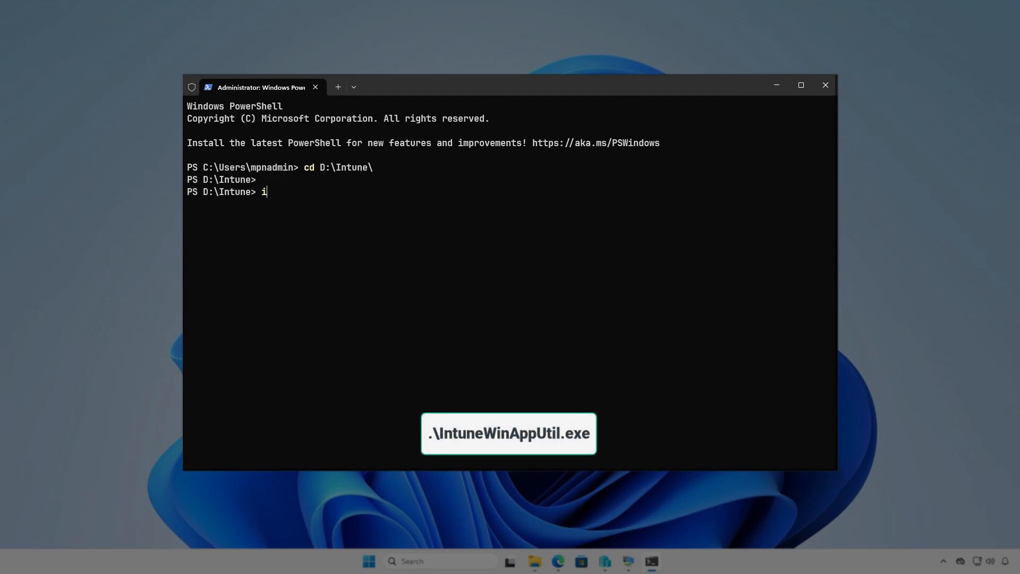
{"action": "type", "text": "u"}
{"action": "key", "text": "Tab"}
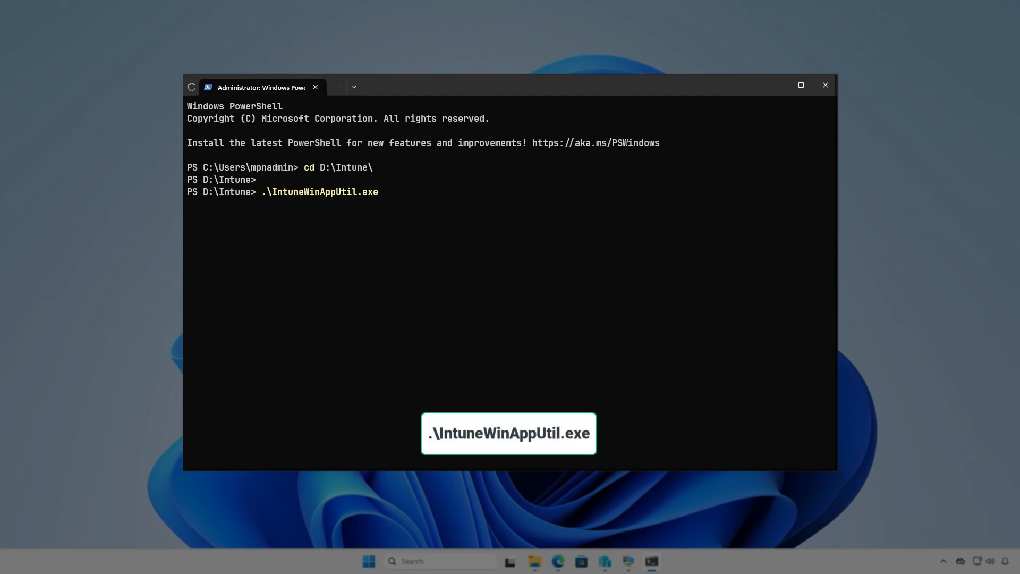
{"action": "key", "text": "Return"}
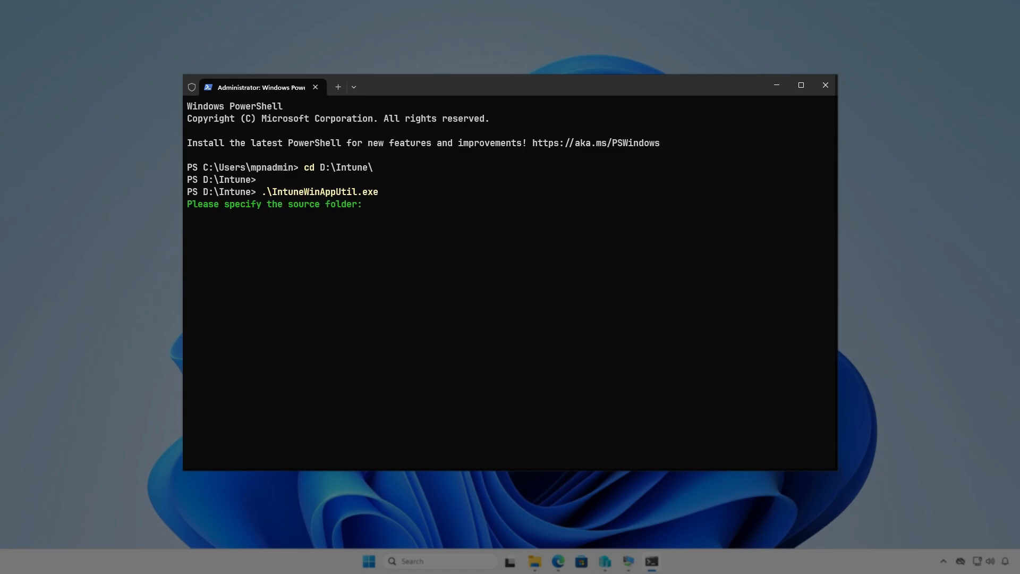
- Specify D:\Intune\Input as the source folder and D:\Intune\Input\setup.exe as the setup file
{"action": "type", "text": "D:\\"}
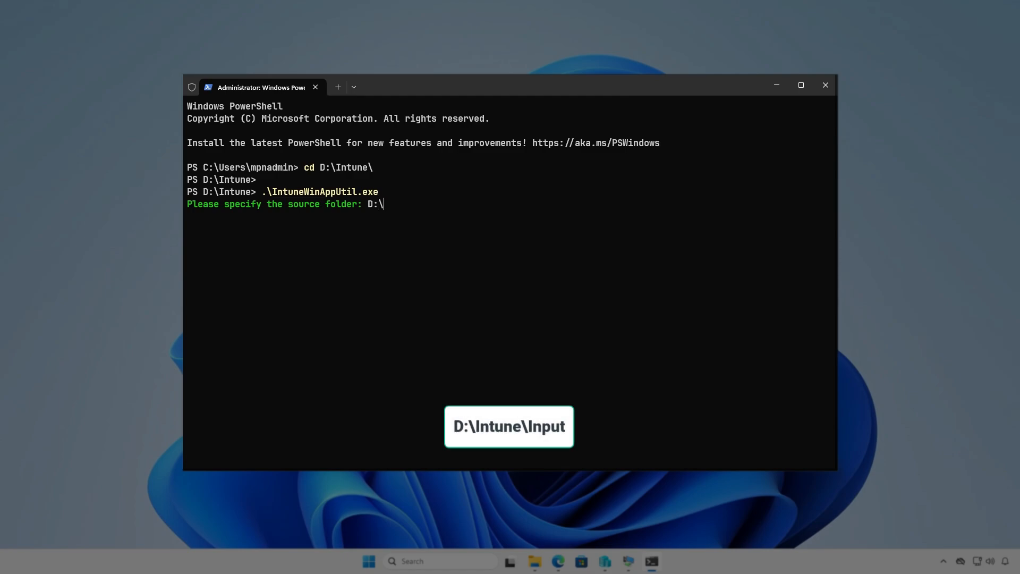
{"action": "type", "text": "Intune\\Inpu"}
{"action": "type", "text": "t"}
{"action": "key", "text": "Return"}
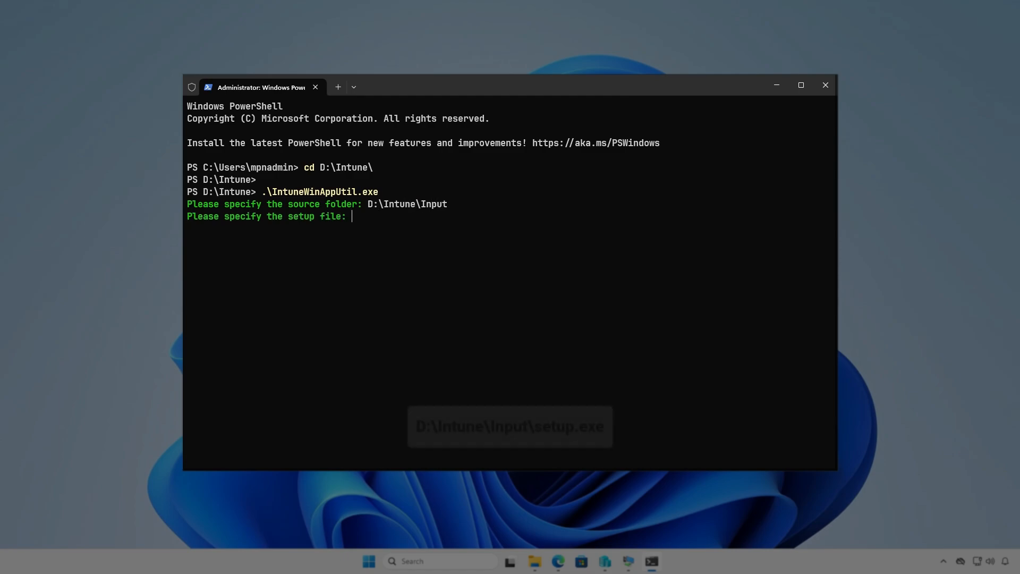
{"action": "type", "text": "D:\\Intune\\I"}
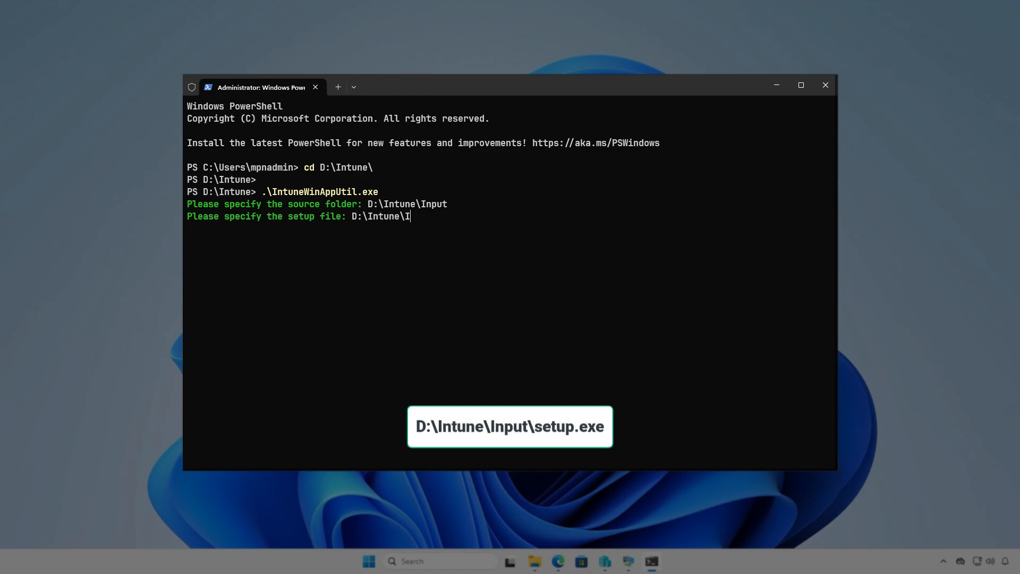
{"action": "type", "text": "nput\\setup.exe"}
{"action": "key", "text": "Return"}
- Specify D:\Intune\Output as the output folder and decline specifying a catalog folder to generate the package
{"action": "type", "text": "D:"}
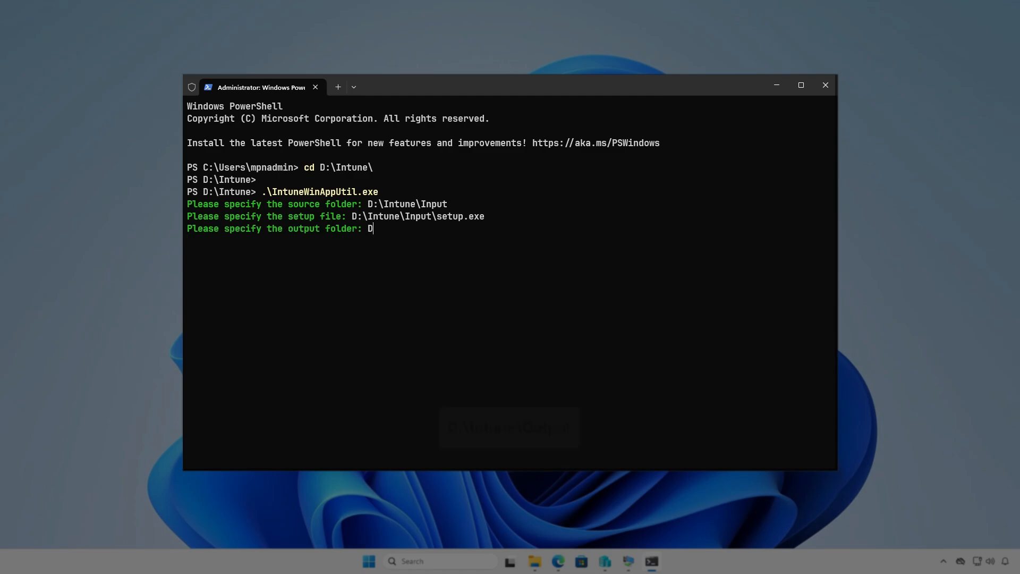
{"action": "type", "text": "\\"}
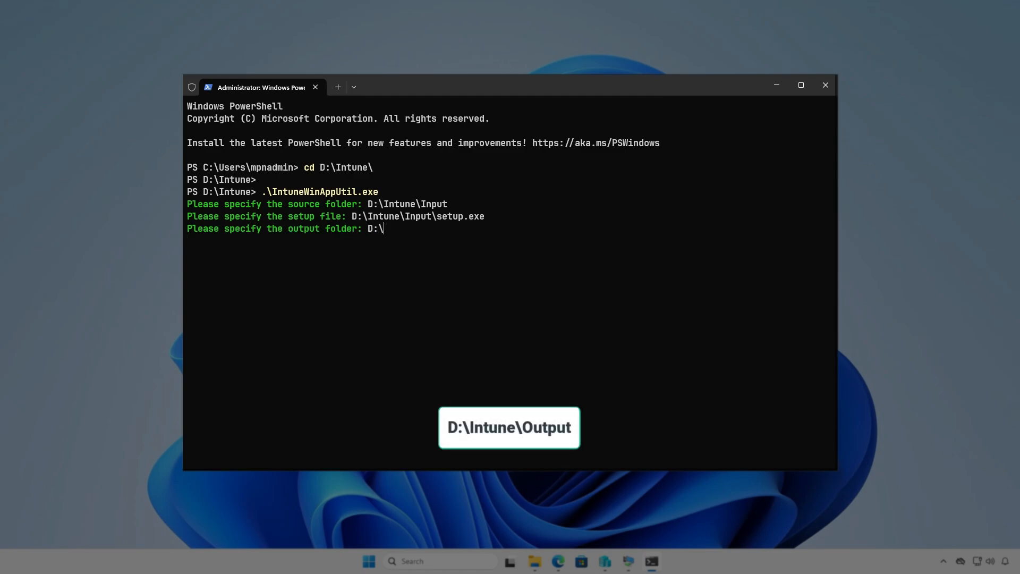
{"action": "type", "text": "Intune\\Output"}
{"action": "key", "text": "Return"}
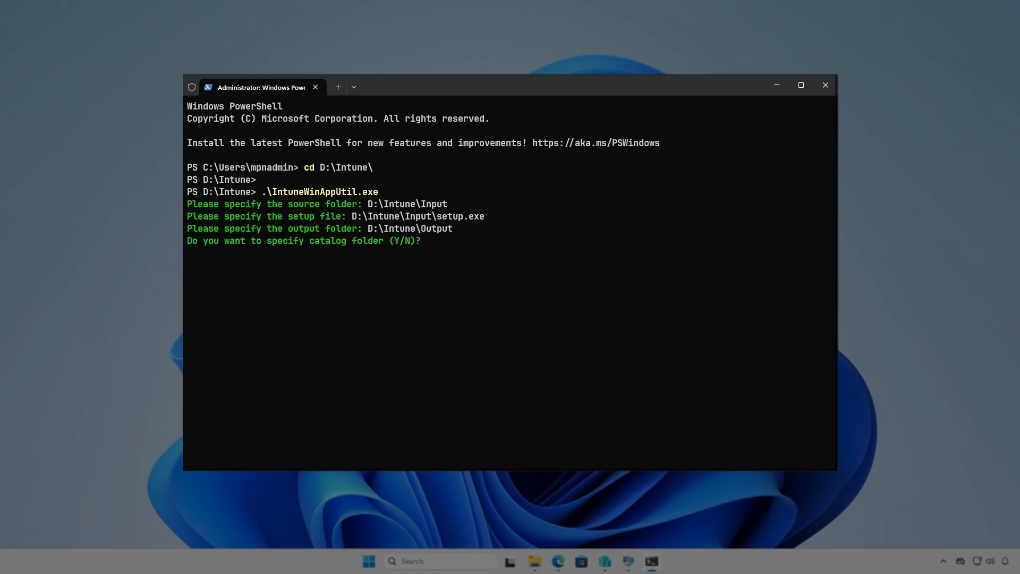
{"action": "key", "text": "n"}
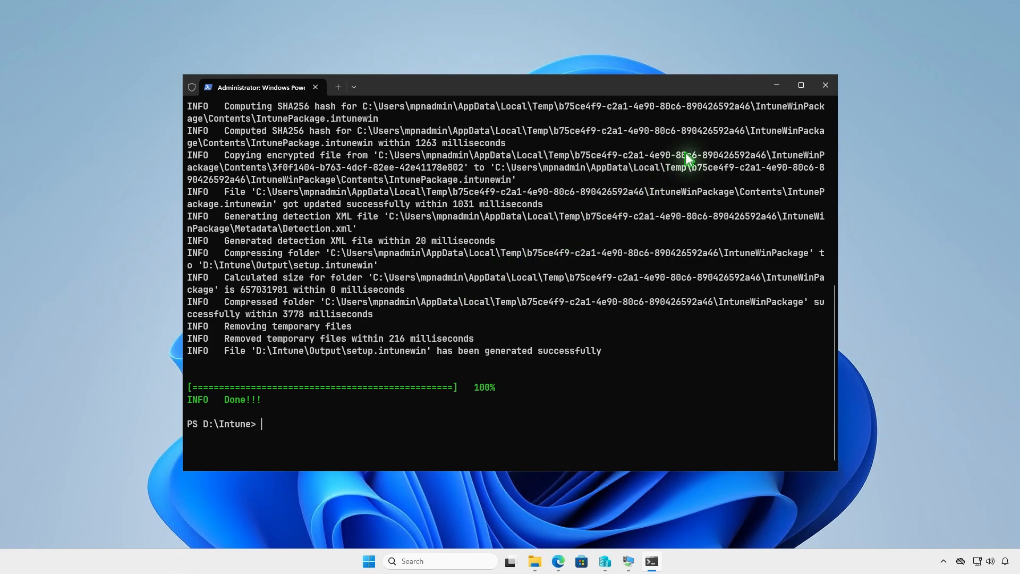
- Minimize the terminal, check the D:\Intune\Output folder for the generated package and minimize the folder window
{"action": "left_click", "coordinate": [778, 86]}
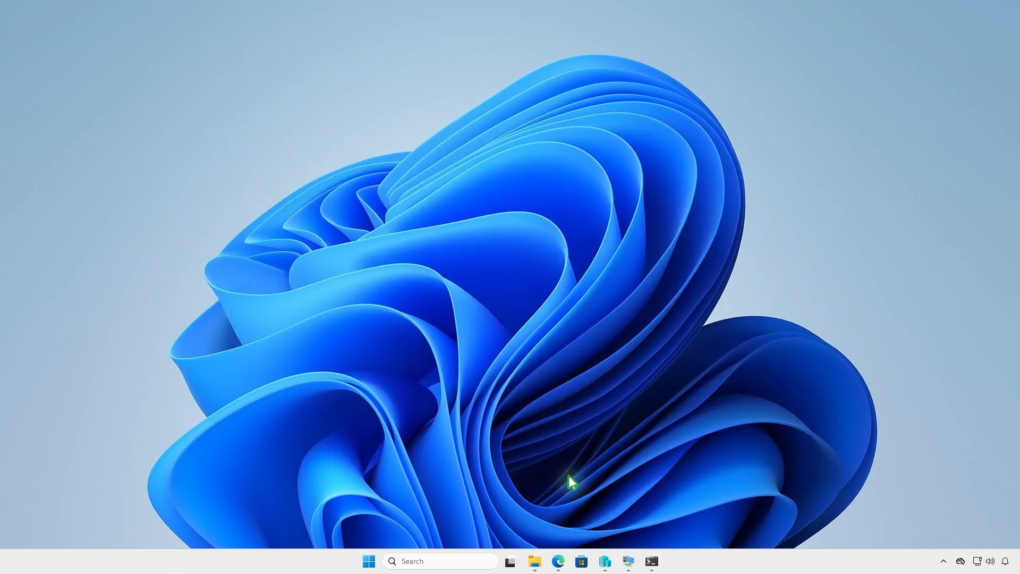
{"action": "left_click", "coordinate": [536, 563]}
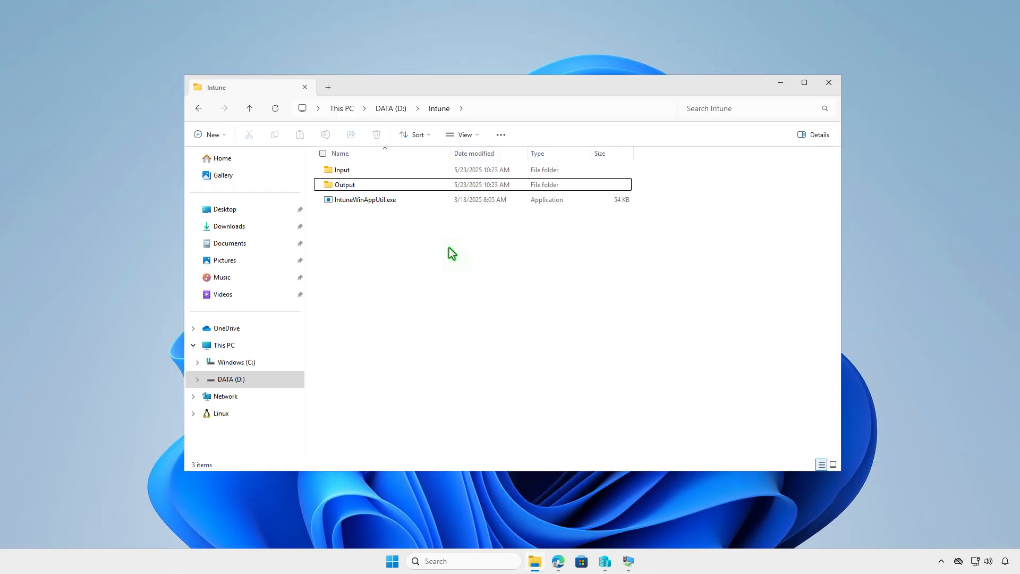
{"action": "double_click", "coordinate": [432, 189]}
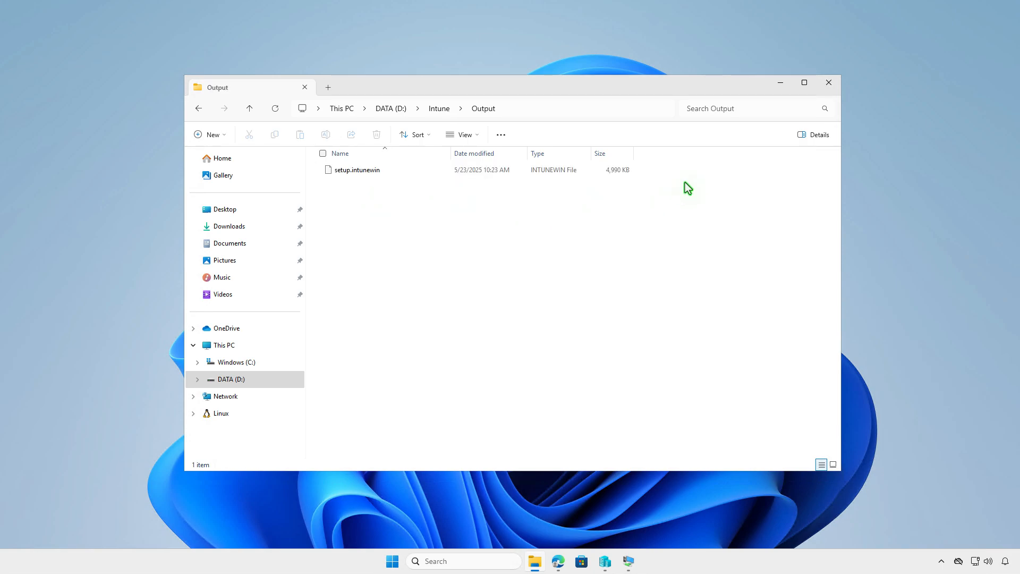
{"action": "left_click", "coordinate": [780, 84]}
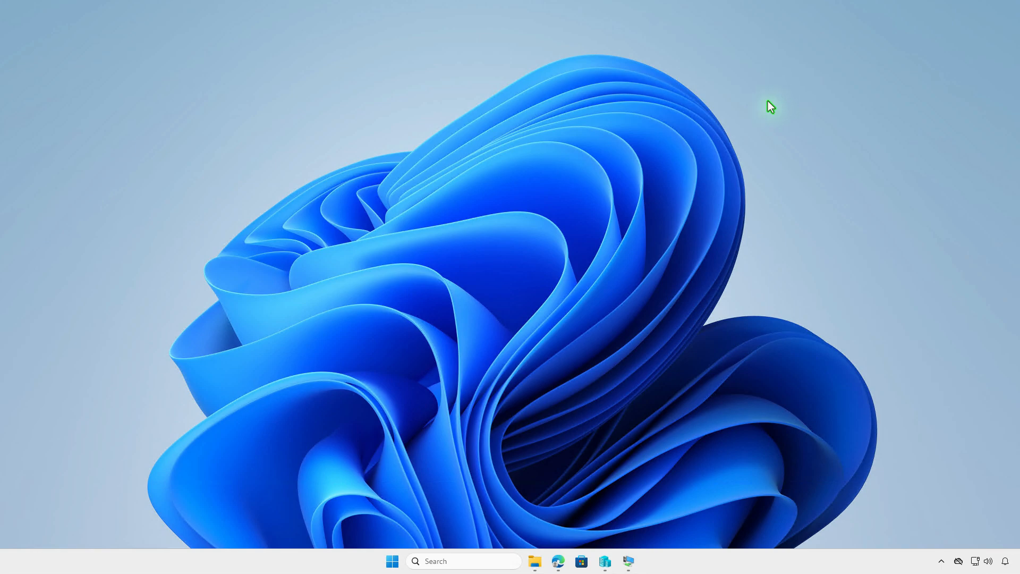
- Switch to the Microsoft Intune admin center in Edge and open the Windows apps list
{"action": "left_click", "coordinate": [559, 562]}
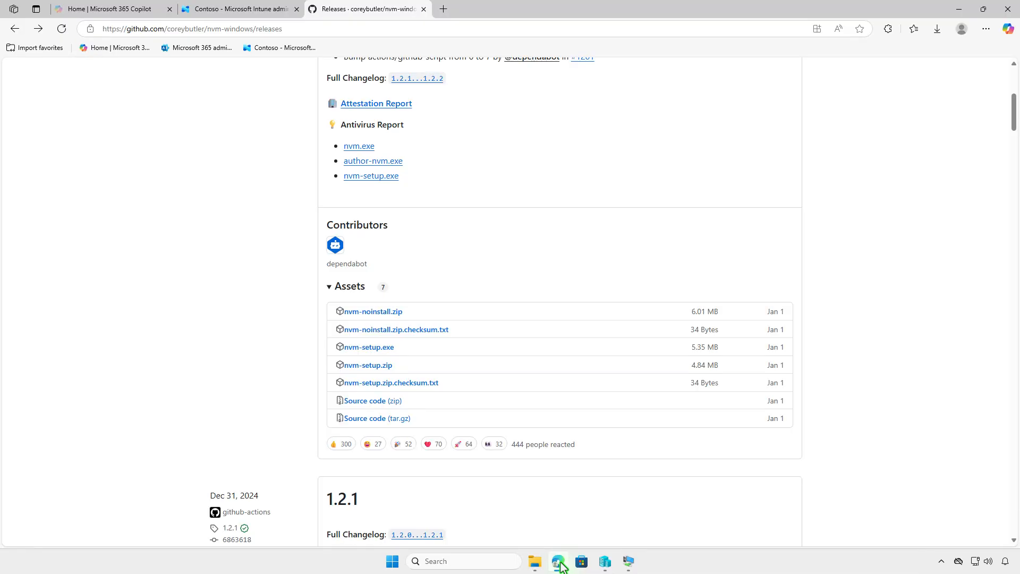
{"action": "left_click", "coordinate": [270, 12]}
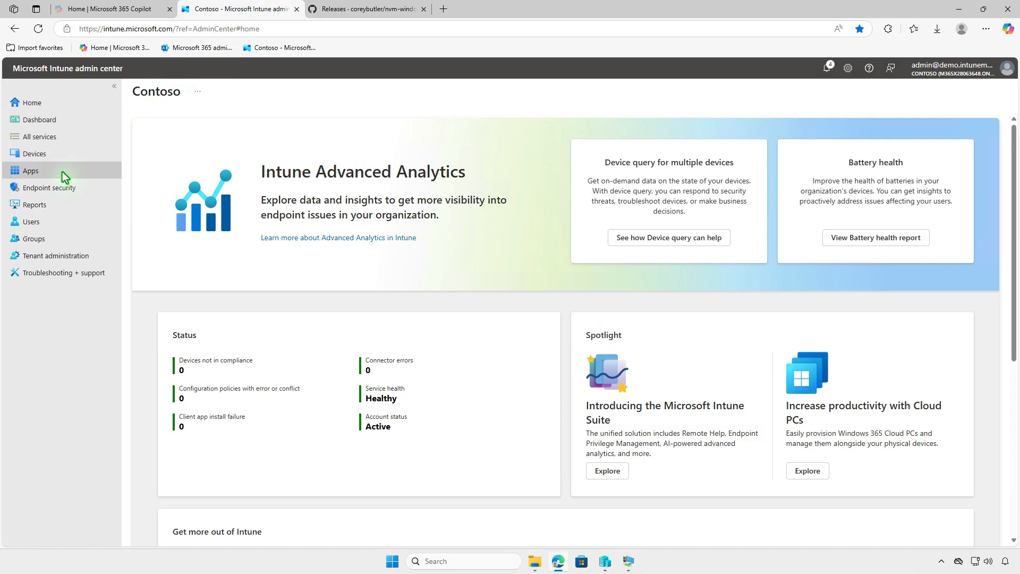
{"action": "left_click", "coordinate": [62, 175]}
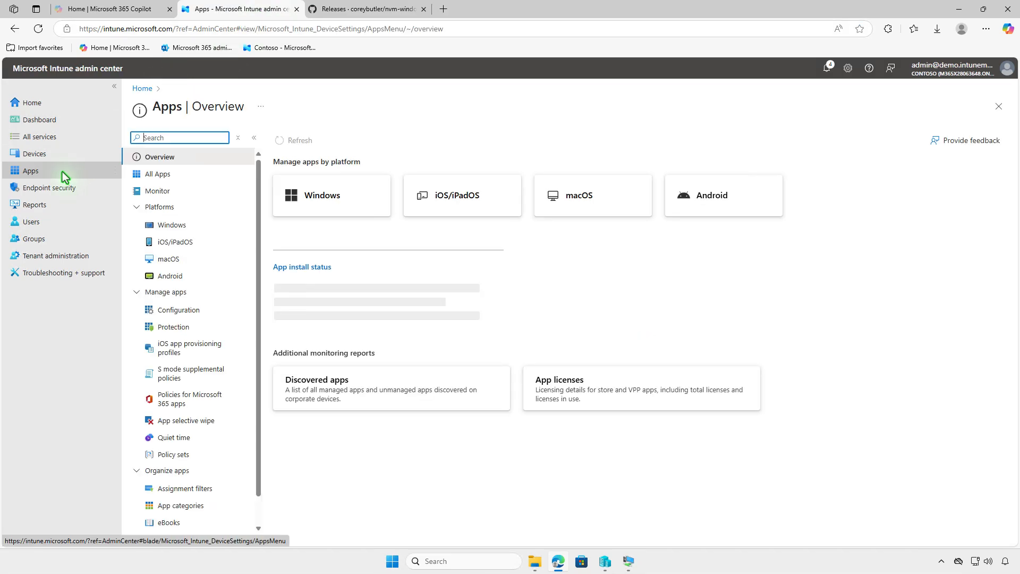
{"action": "left_click", "coordinate": [197, 226]}
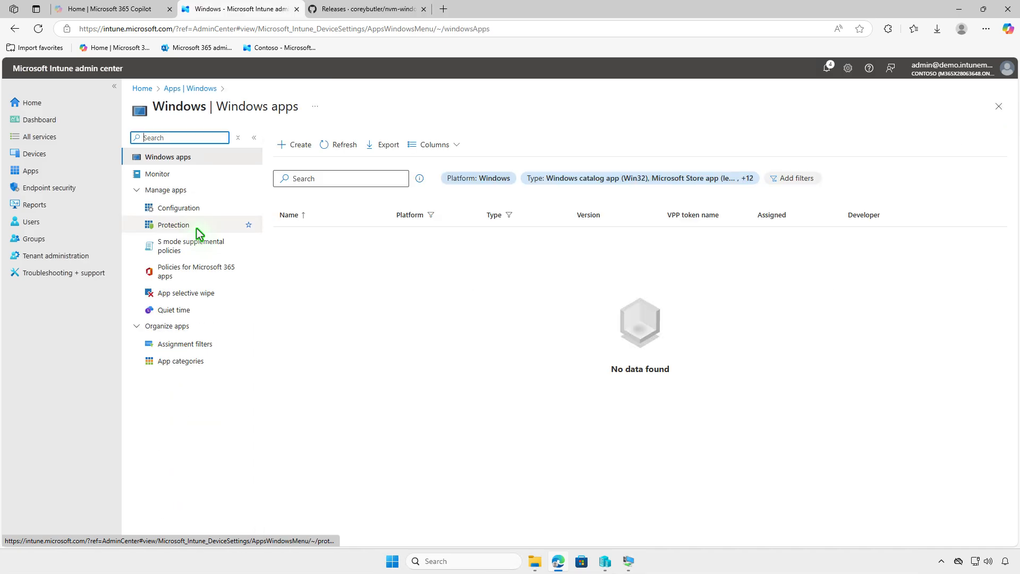
- Start creating a new app with the Windows app (Win32) app type
{"action": "left_click", "coordinate": [295, 149]}
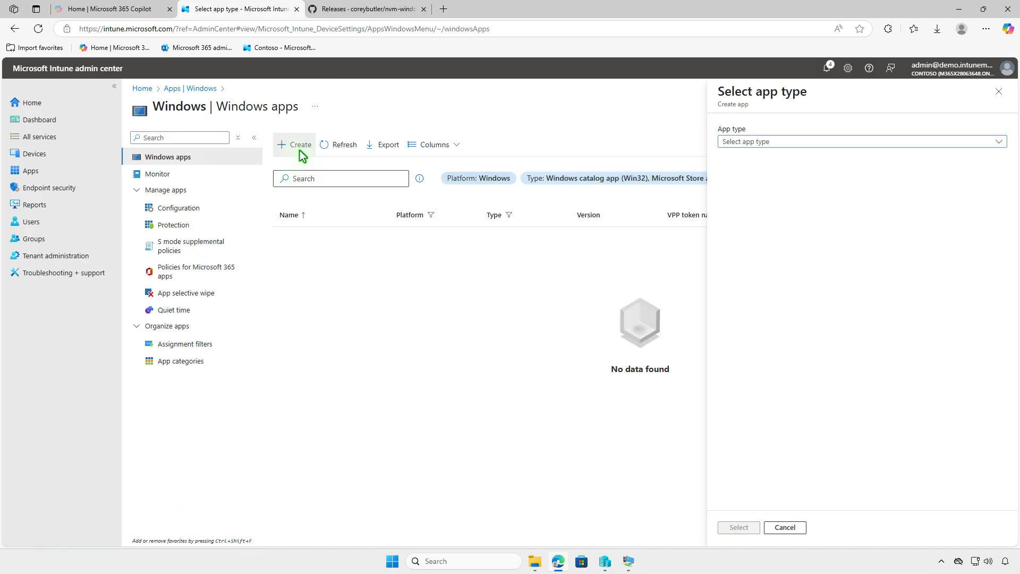
{"action": "left_click", "coordinate": [863, 142]}
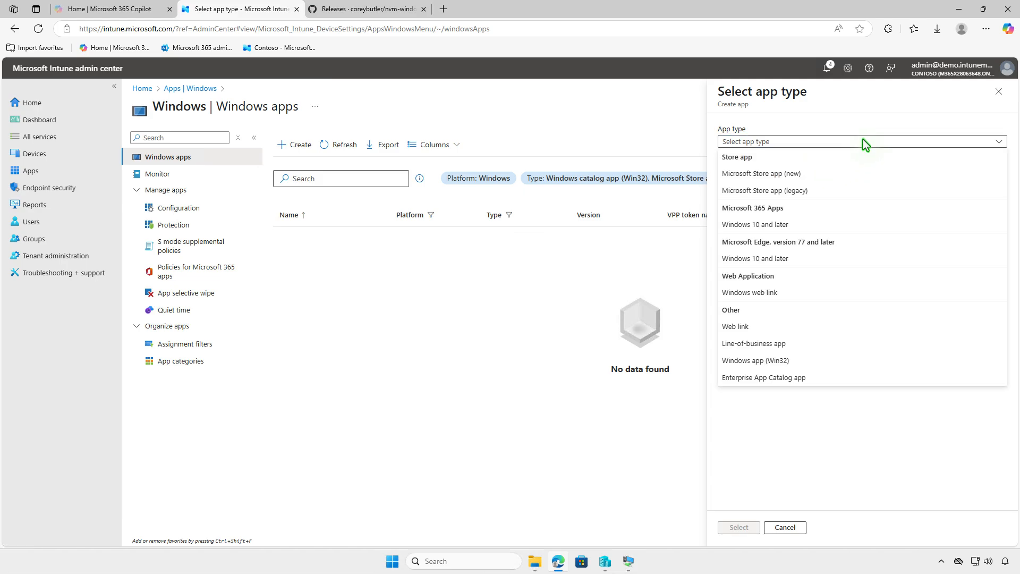
{"action": "left_click", "coordinate": [832, 361]}
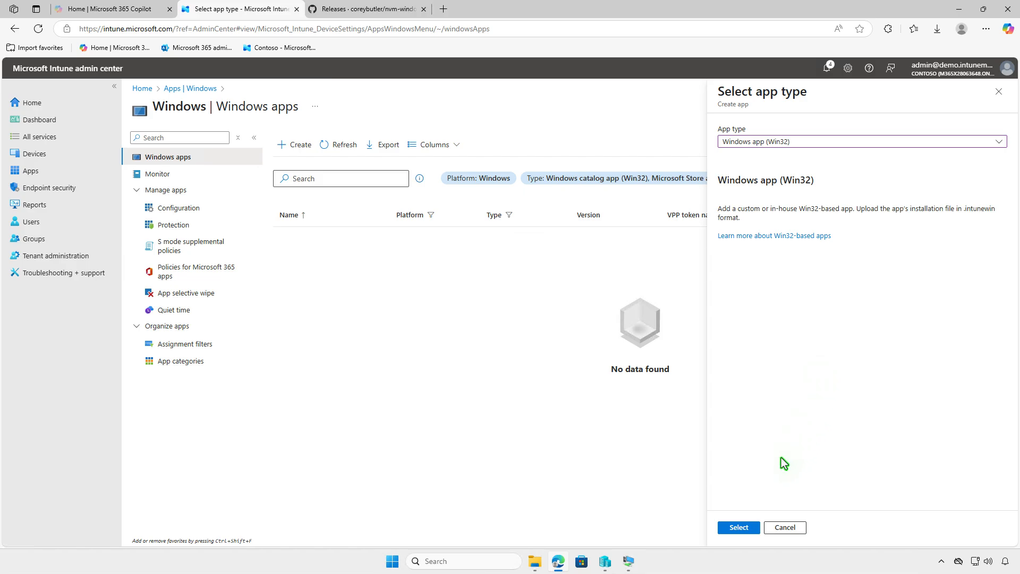
{"action": "left_click", "coordinate": [739, 531]}
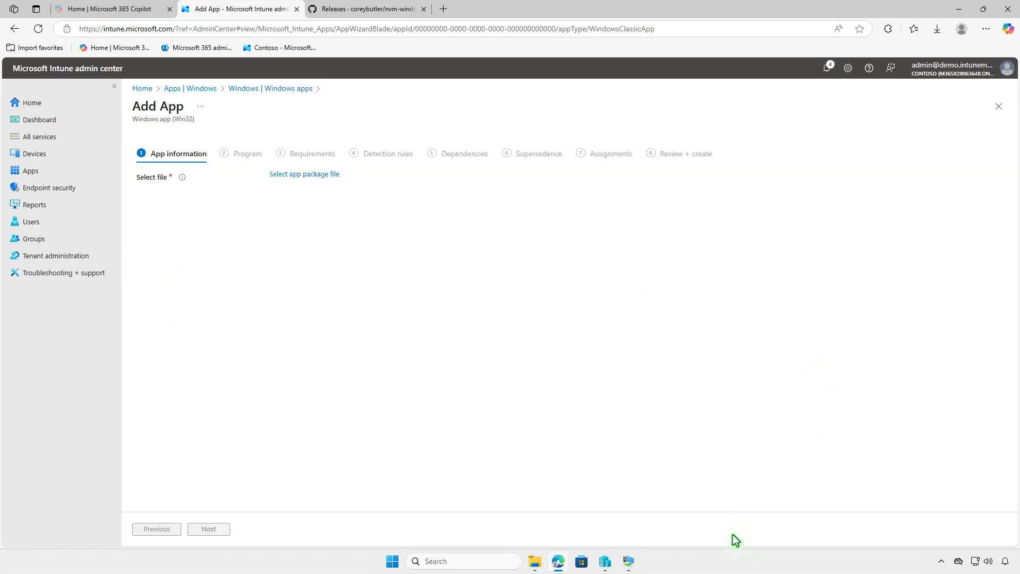
- Choose setup.intunewin from D:\Intune\Output as the app package file and confirm the selection
{"action": "left_click", "coordinate": [332, 175]}
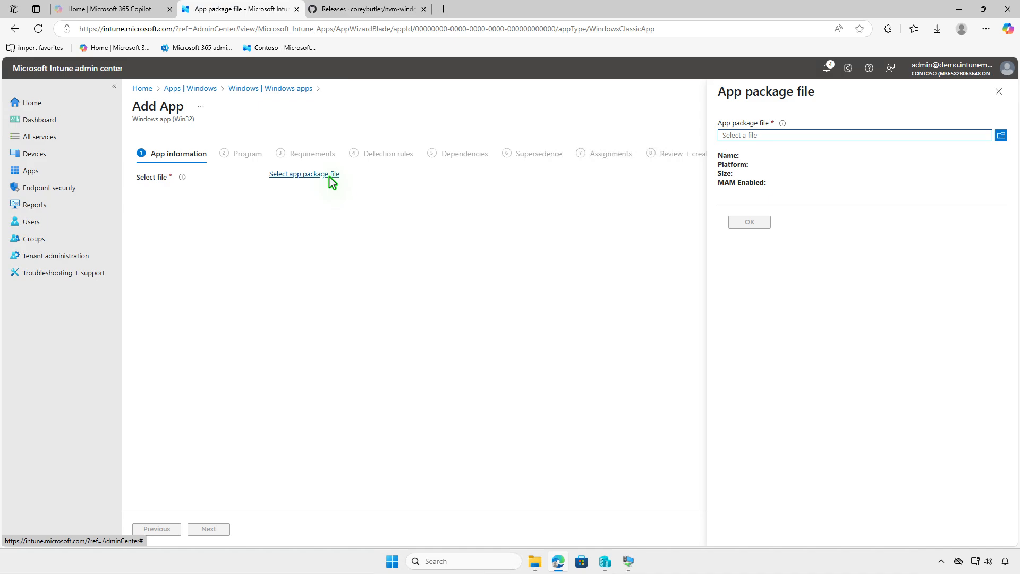
{"action": "left_click", "coordinate": [791, 135]}
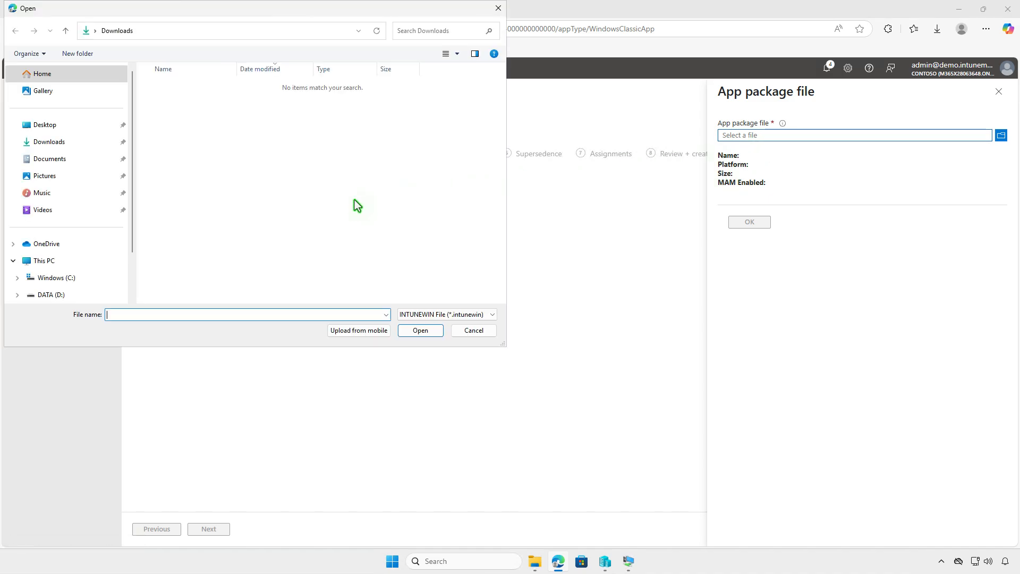
{"action": "left_click", "coordinate": [88, 263]}
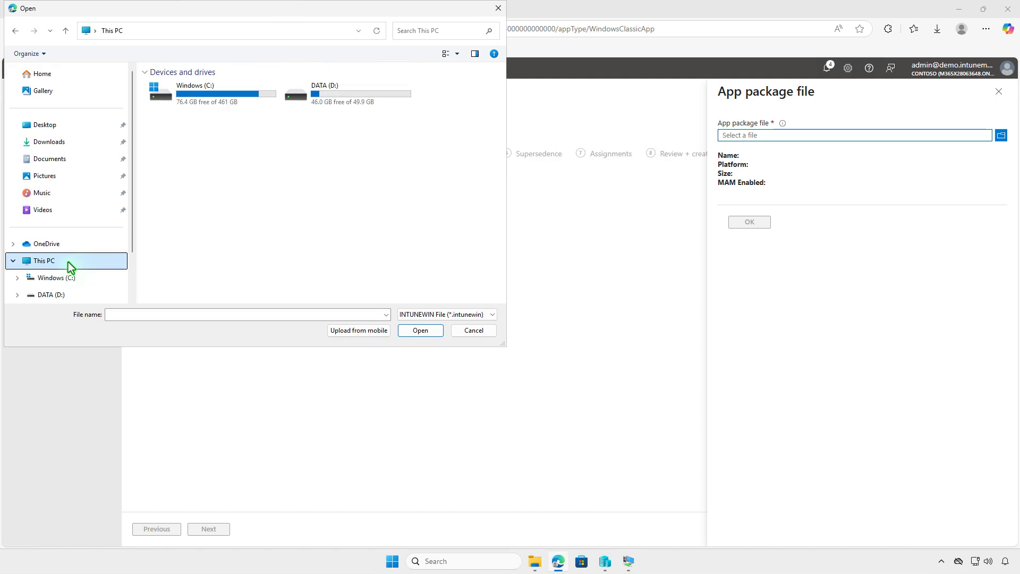
{"action": "double_click", "coordinate": [381, 100]}
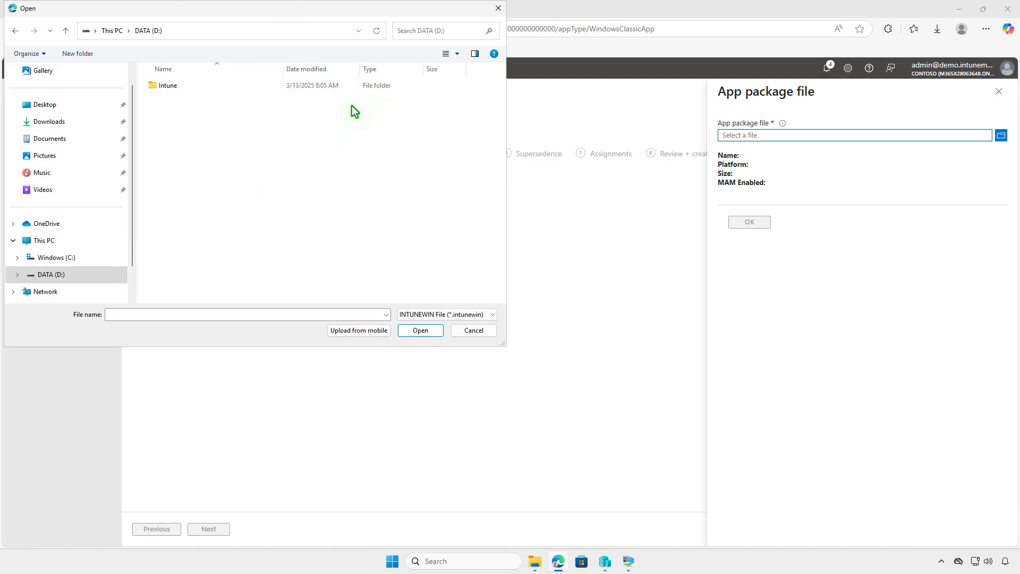
{"action": "double_click", "coordinate": [213, 85]}
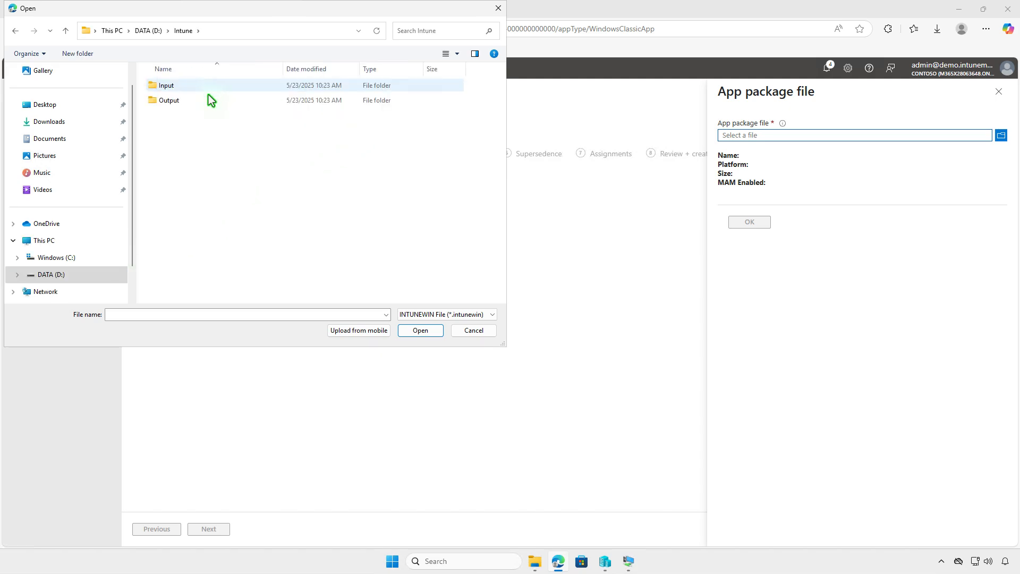
{"action": "left_click", "coordinate": [206, 102]}
{"action": "double_click", "coordinate": [206, 103]}
{"action": "left_click", "coordinate": [205, 88]}
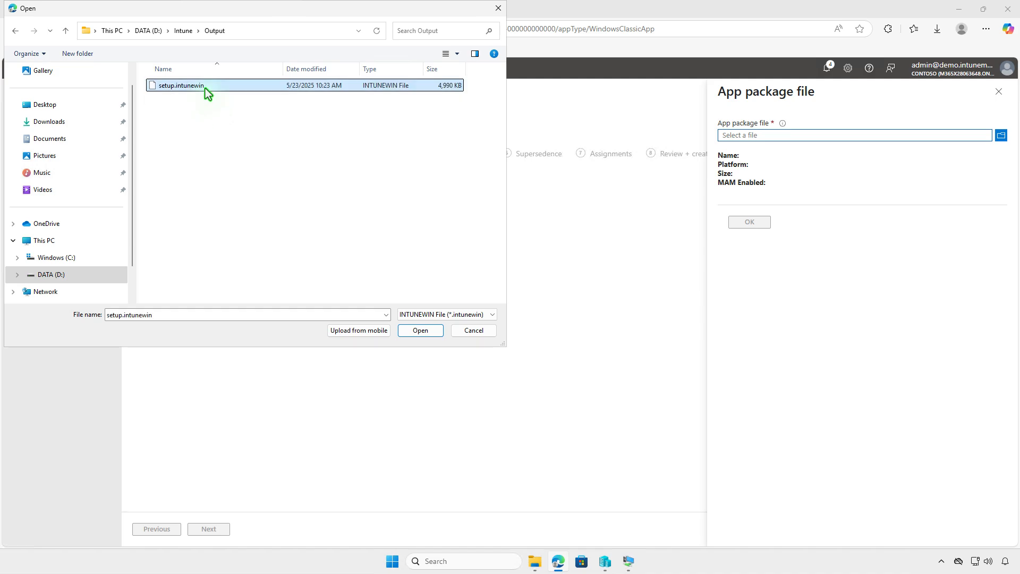
{"action": "left_click", "coordinate": [420, 330]}
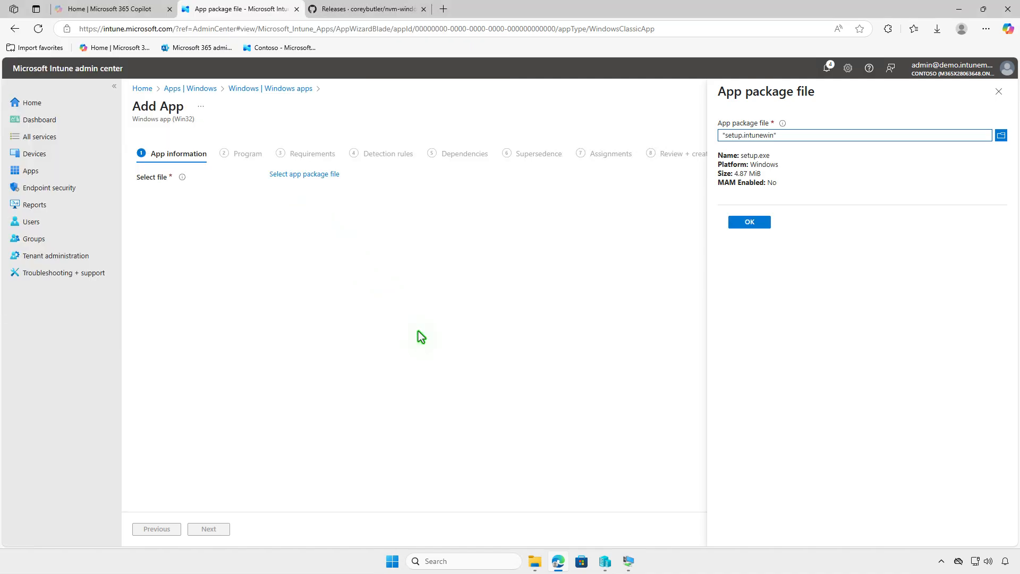
{"action": "left_click", "coordinate": [748, 222]}
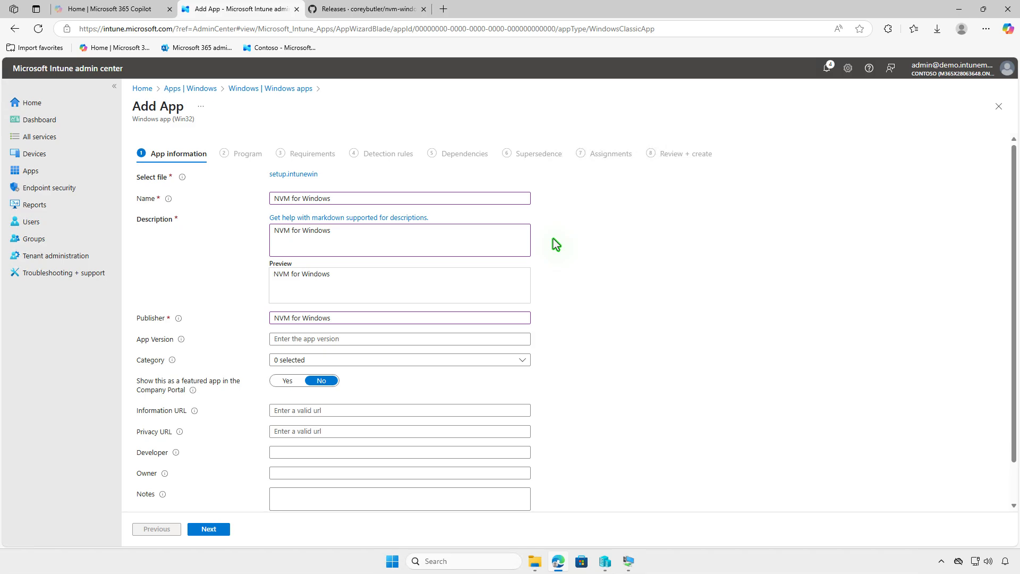
- Upload icon.png from Downloads as the app's logo and continue to the Program settings
{"action": "scroll", "coordinate": [553, 245], "scroll_direction": "down", "scroll_amount": 1}
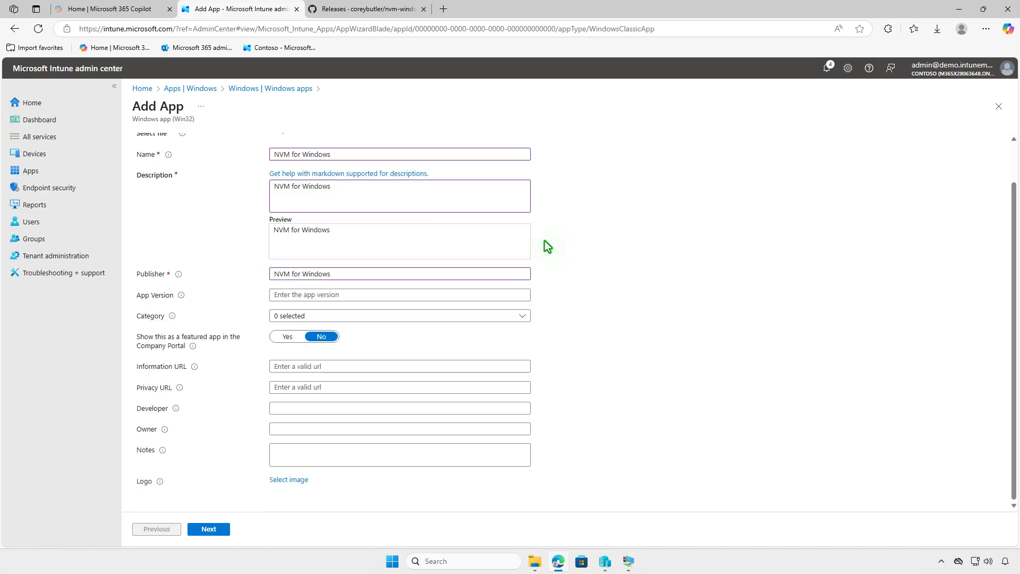
{"action": "left_click", "coordinate": [297, 480]}
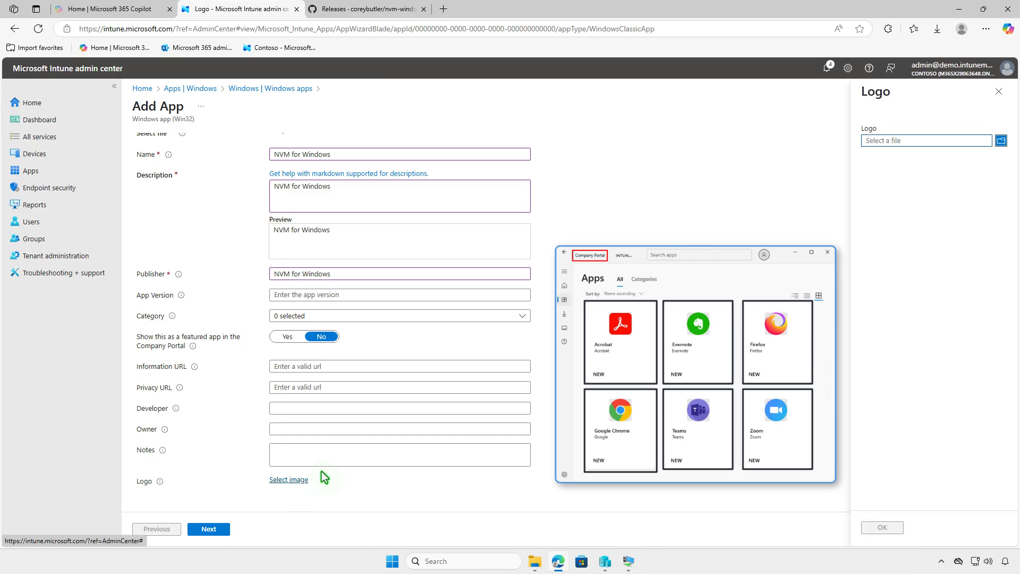
{"action": "left_click", "coordinate": [892, 141]}
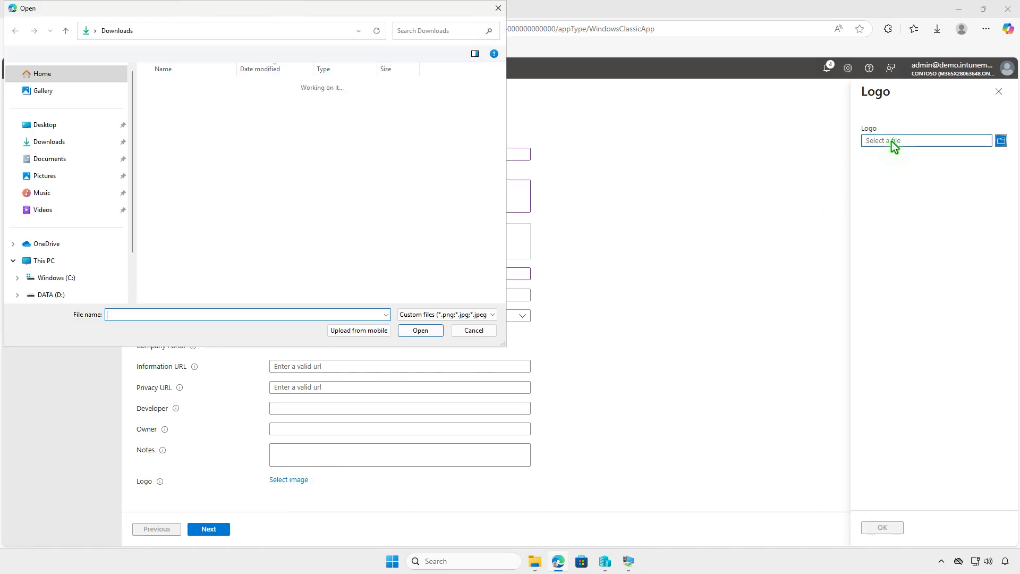
{"action": "left_click", "coordinate": [204, 105]}
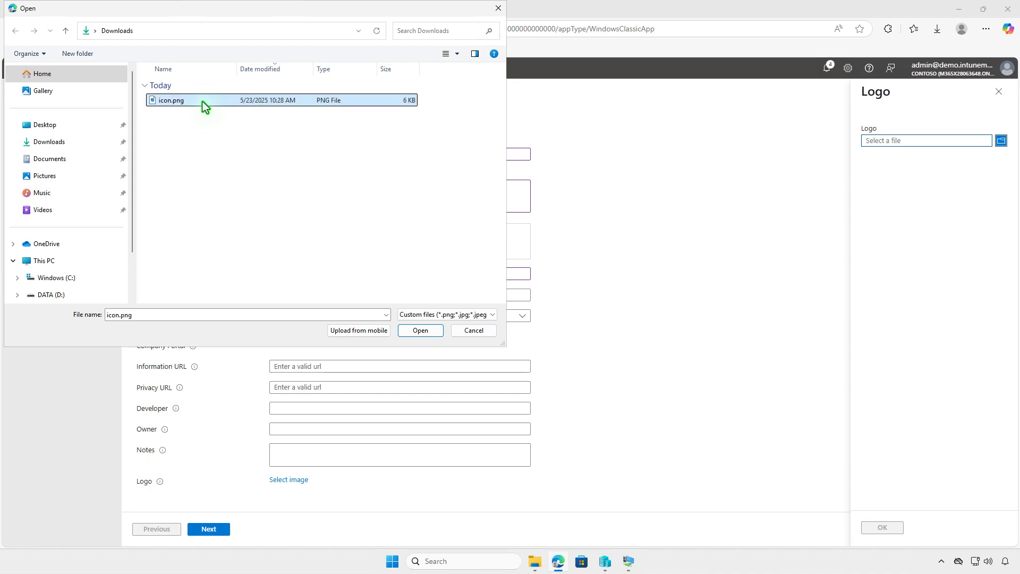
{"action": "left_click", "coordinate": [418, 331]}
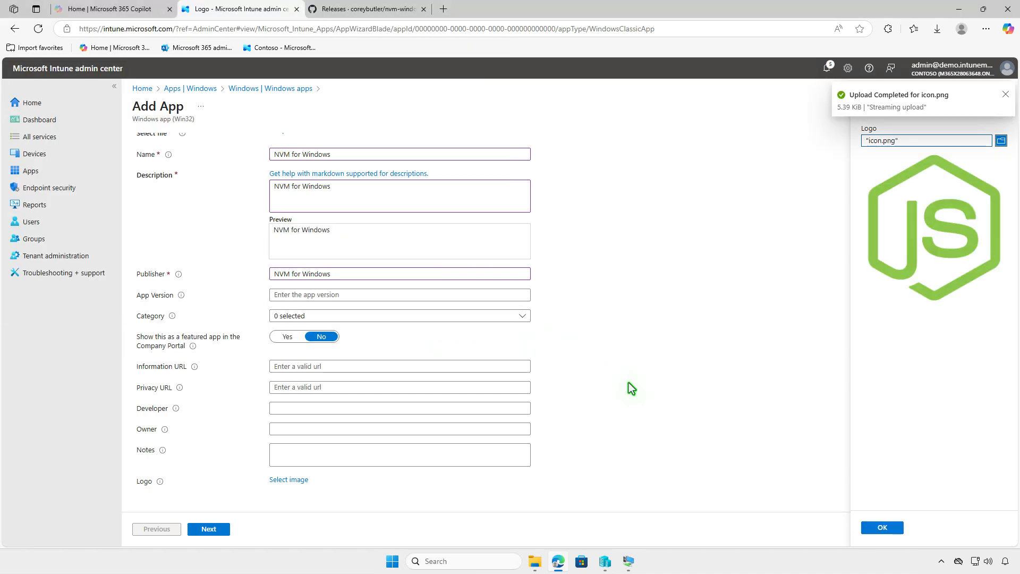
{"action": "left_click", "coordinate": [883, 528]}
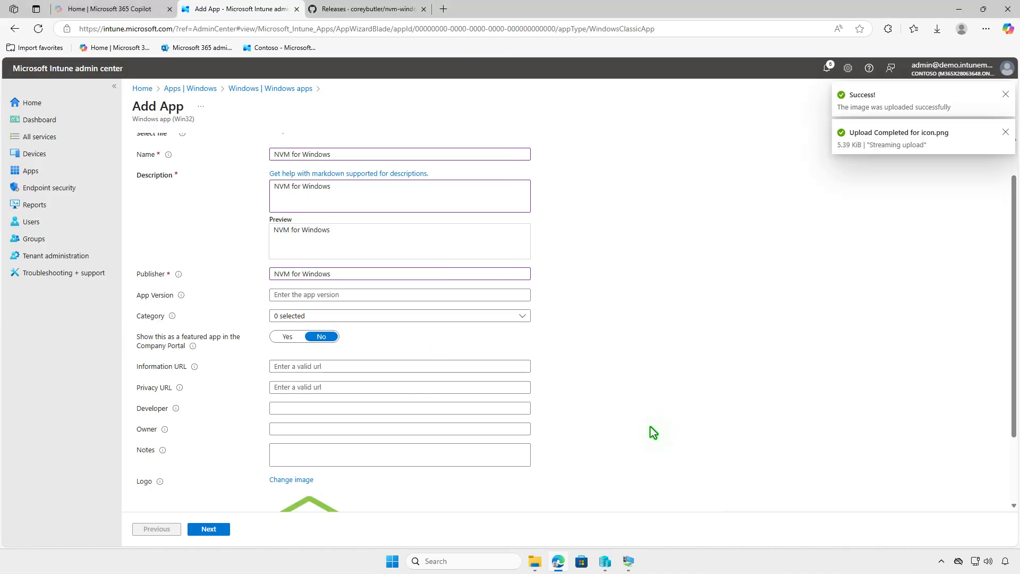
{"action": "scroll", "coordinate": [647, 430], "scroll_direction": "down", "scroll_amount": 2}
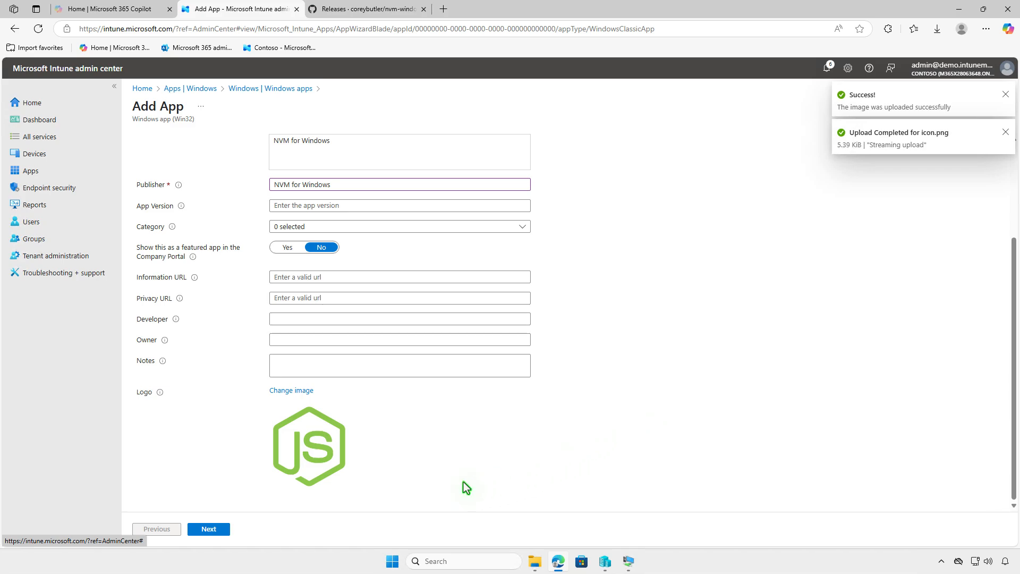
{"action": "left_click", "coordinate": [208, 529]}
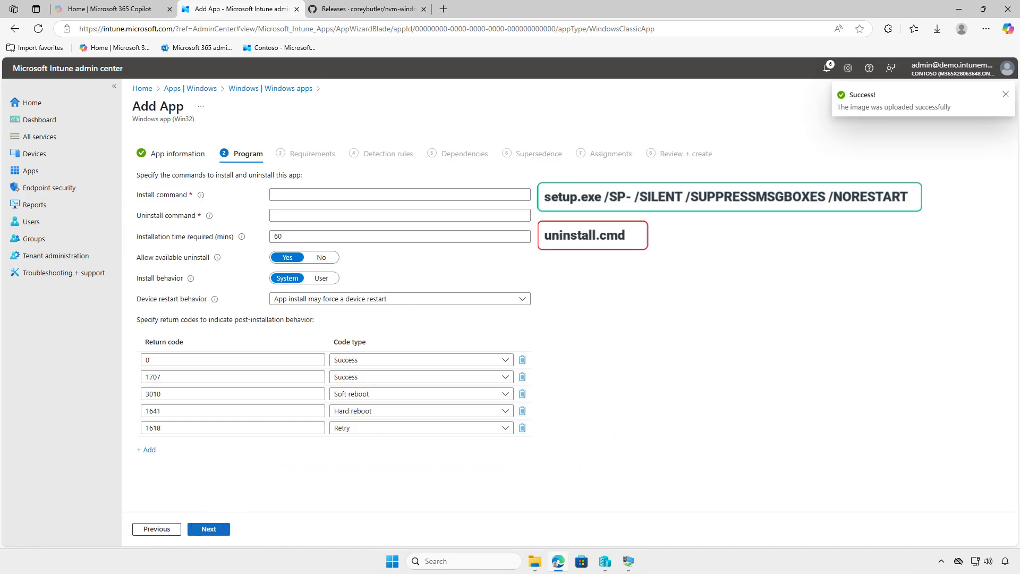
- Set the install command to setup.exe /SP- /SILENT /SUPPRESSMSGBOXES /NORESTART, the uninstall command to uninstall.cmd and the install behavior to User, and continue to Requirements
{"action": "type", "text": "setup.exe /SP- /SILENT /SUPPRESSMSGBOXES /NORESTART"}
{"action": "key", "text": "Tab"}
{"action": "type", "text": "uninstall.cmd"}
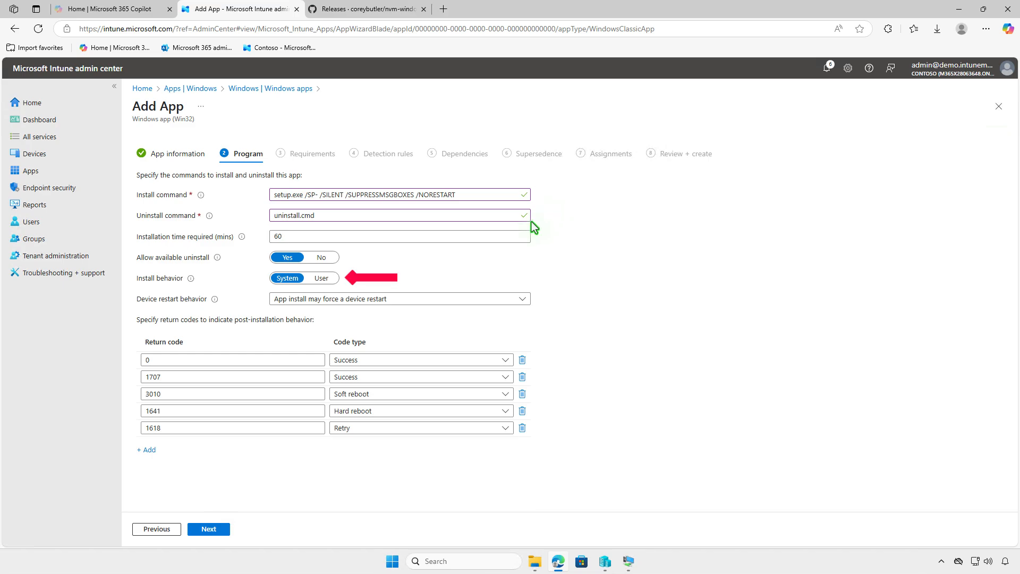
{"action": "left_click", "coordinate": [327, 280]}
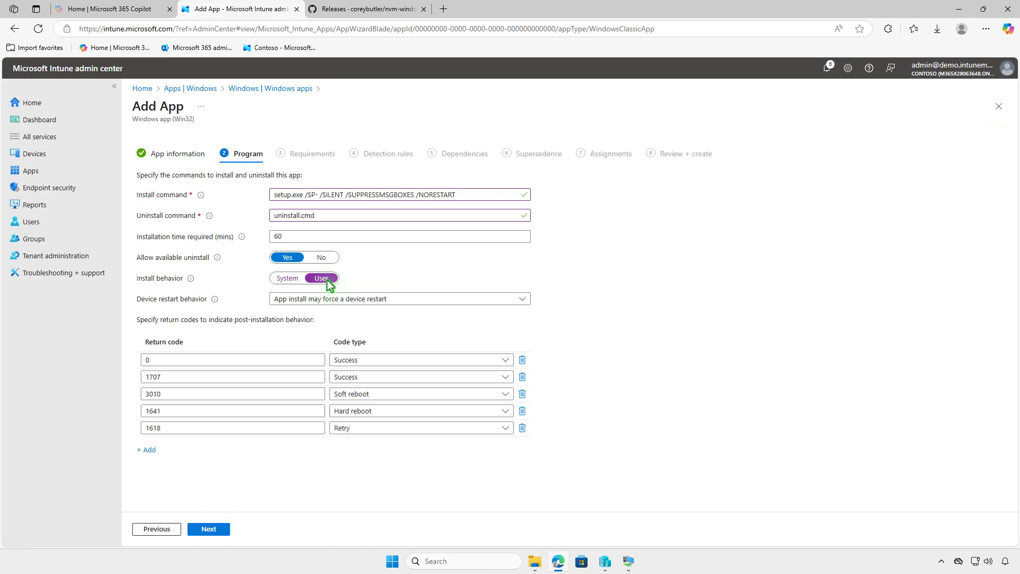
{"action": "left_click", "coordinate": [217, 531]}
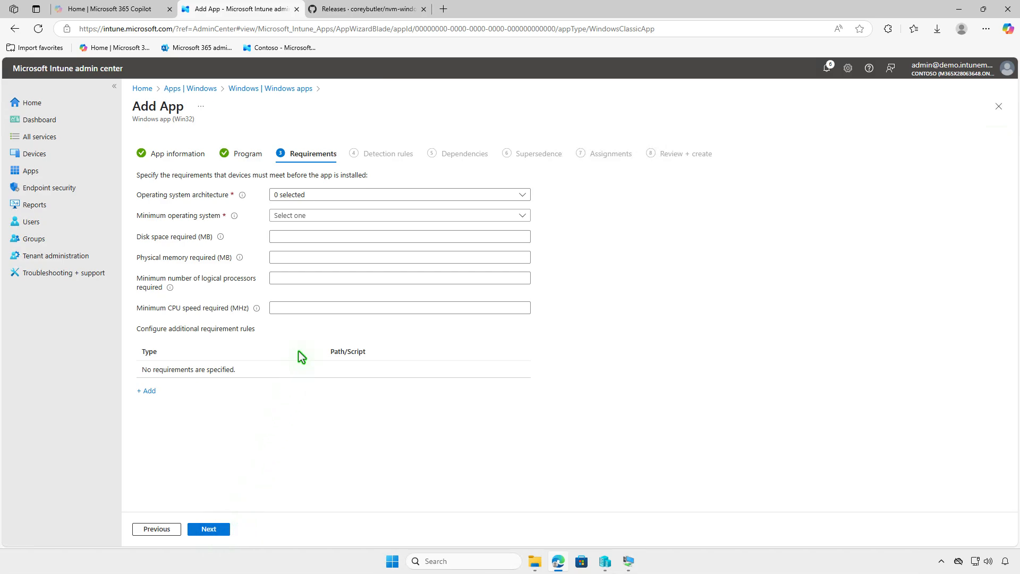
- Require 64-bit architecture and Windows 10 1607 as the minimum operating system, and continue to the detection rules
{"action": "left_click", "coordinate": [356, 195]}
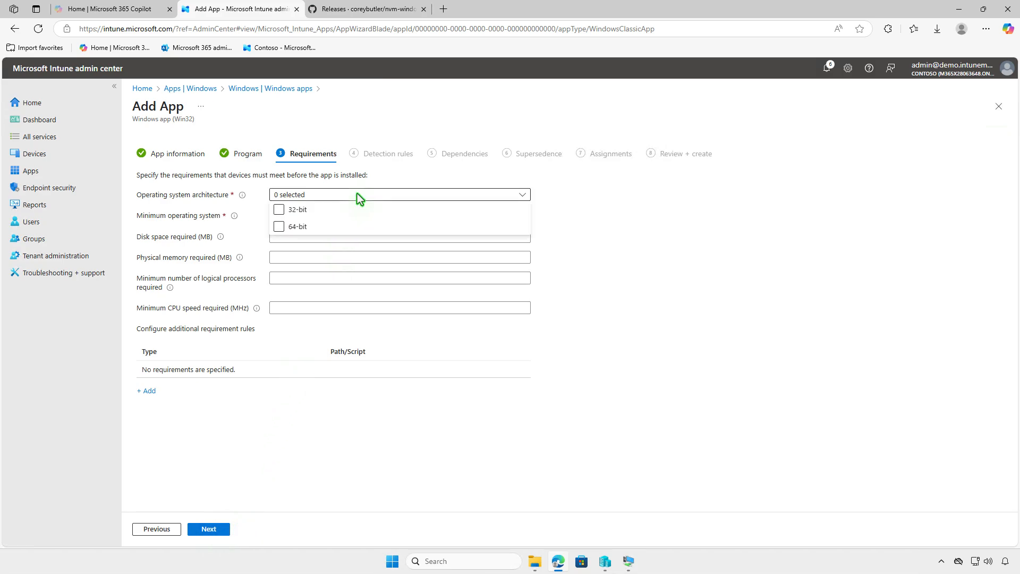
{"action": "left_click", "coordinate": [344, 222]}
{"action": "left_click", "coordinate": [256, 234]}
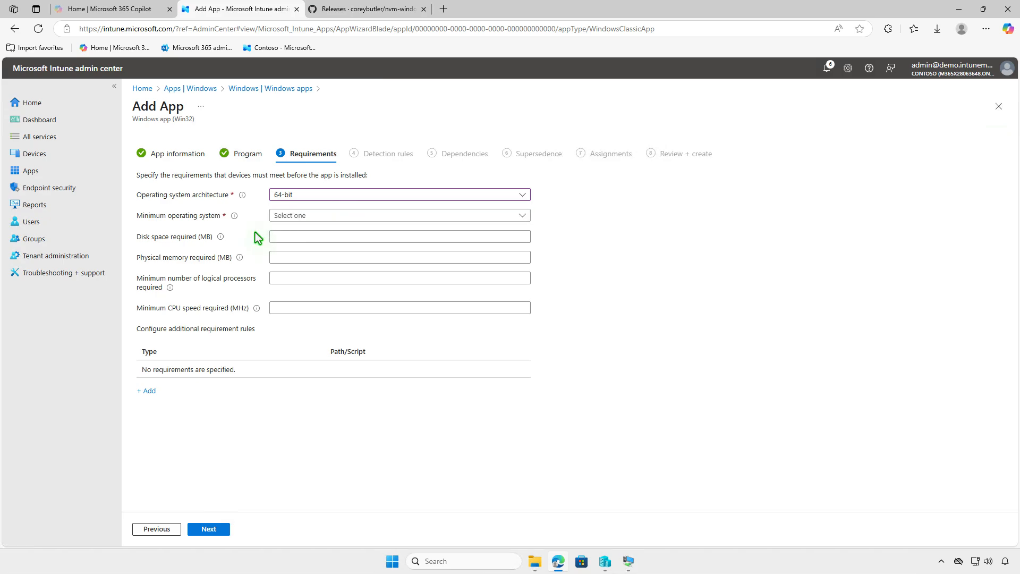
{"action": "left_click", "coordinate": [334, 217]}
{"action": "left_click", "coordinate": [336, 231]}
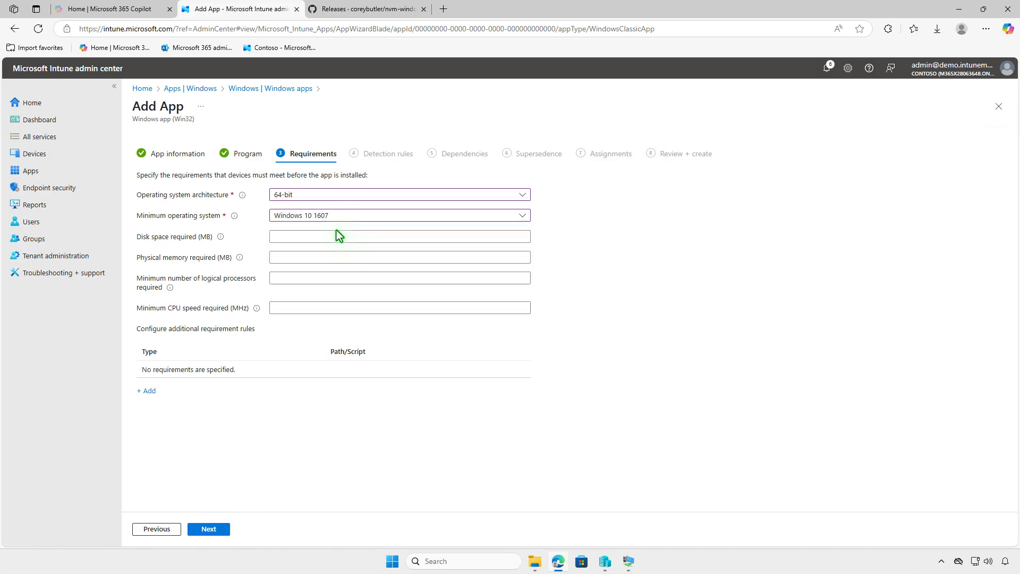
{"action": "left_click", "coordinate": [224, 528]}
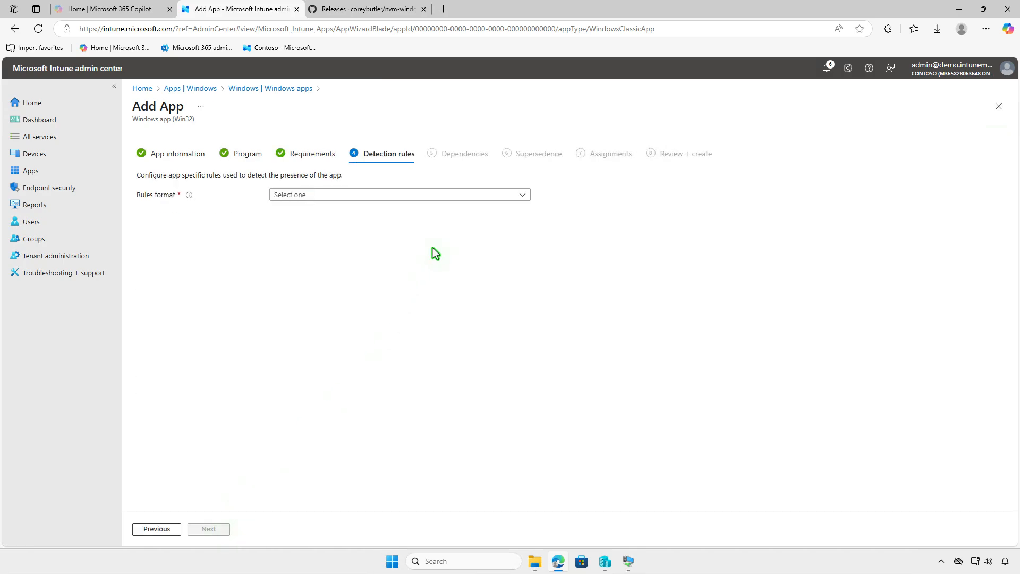
- Manually add a File detection rule with path %LOCALAPPDATA%\nvm, file nvm.exe and detection method File or folder exists
{"action": "left_click", "coordinate": [437, 195]}
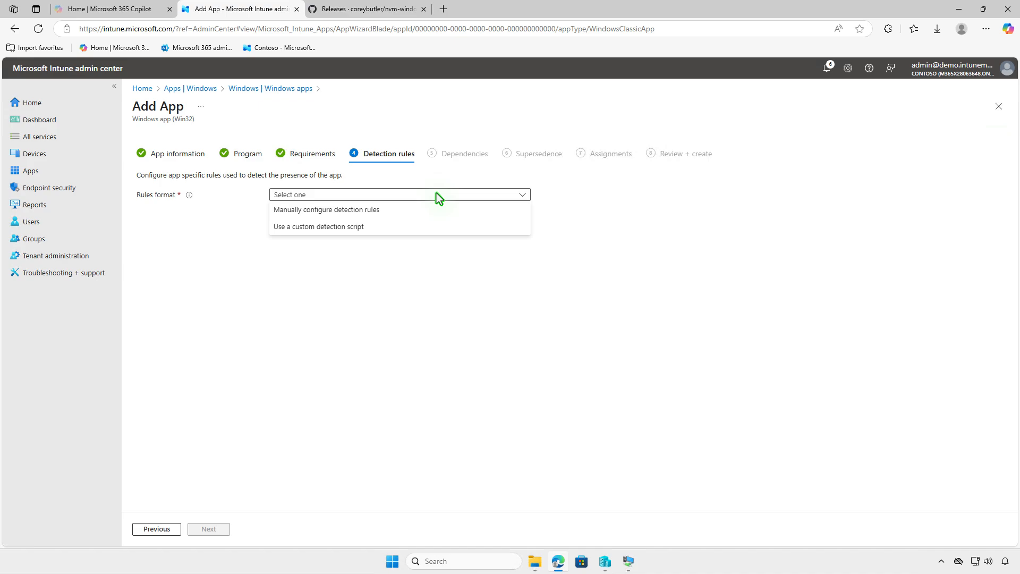
{"action": "left_click", "coordinate": [433, 210]}
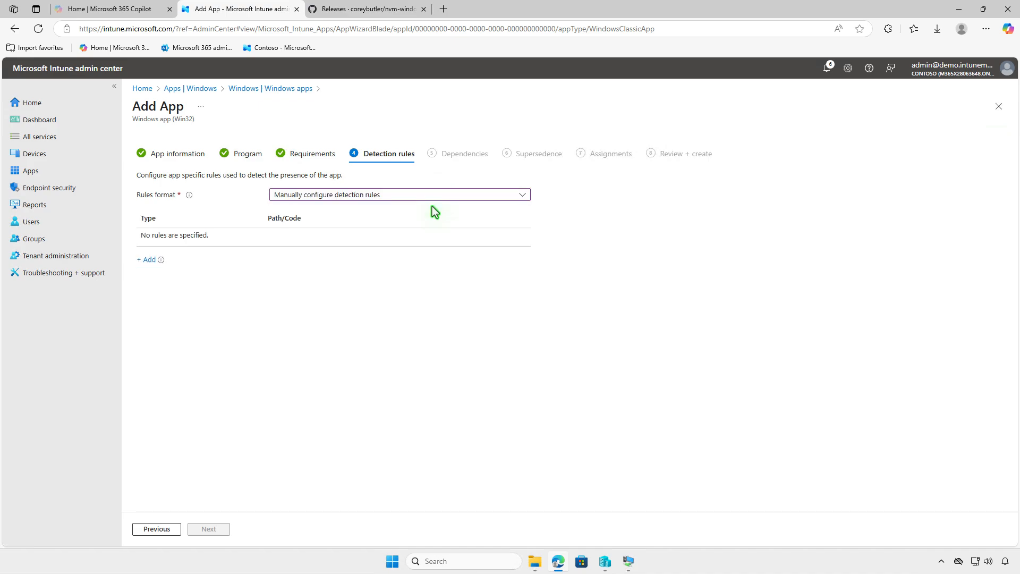
{"action": "left_click", "coordinate": [148, 260]}
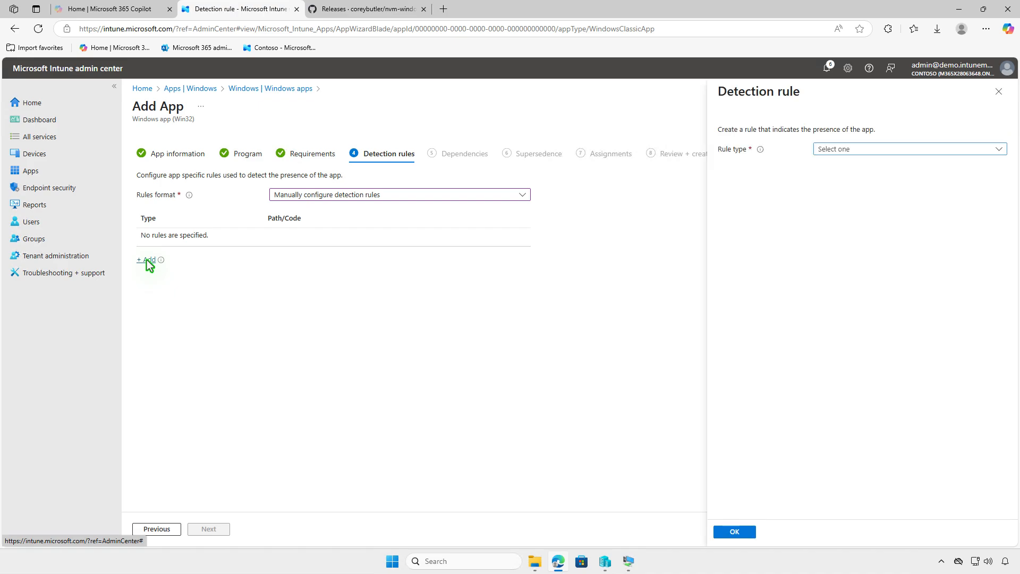
{"action": "left_click", "coordinate": [893, 149]}
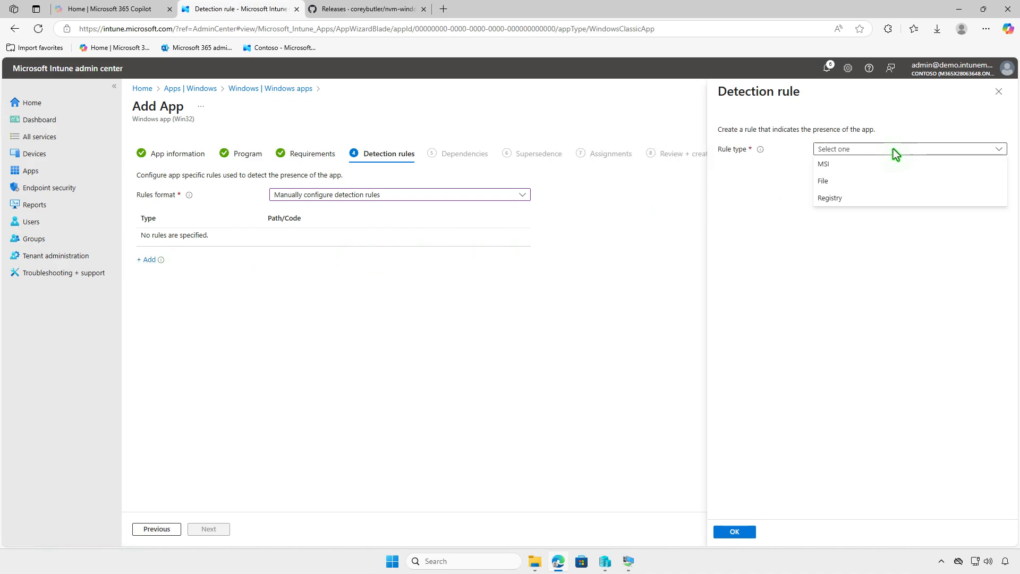
{"action": "left_click", "coordinate": [895, 178]}
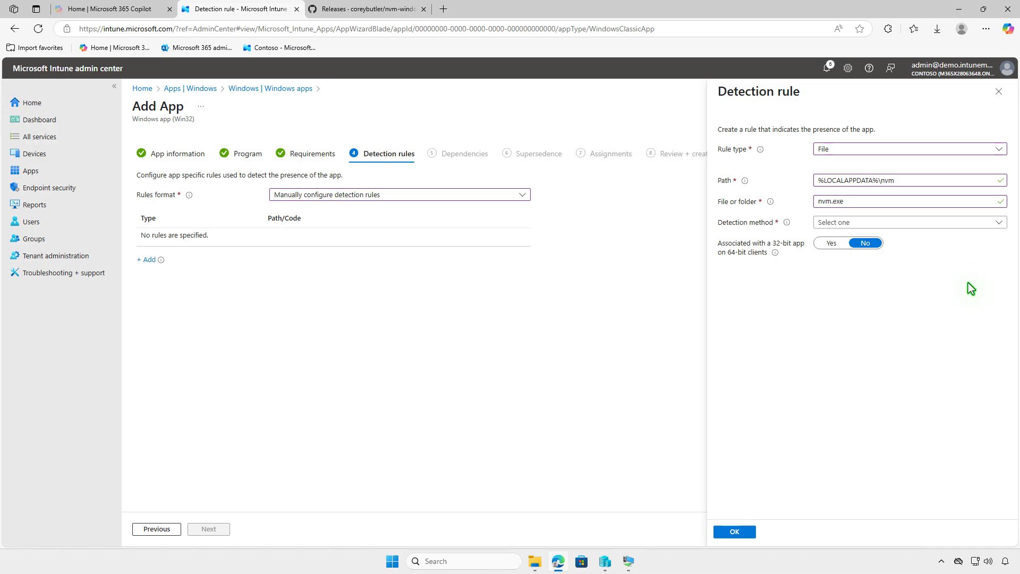
{"action": "left_click", "coordinate": [943, 224]}
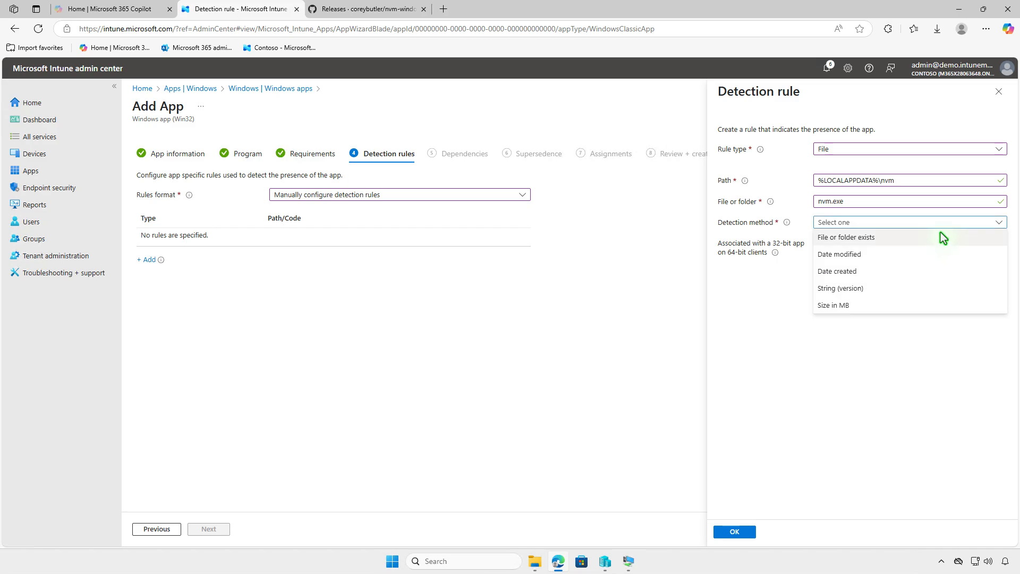
{"action": "left_click", "coordinate": [941, 232]}
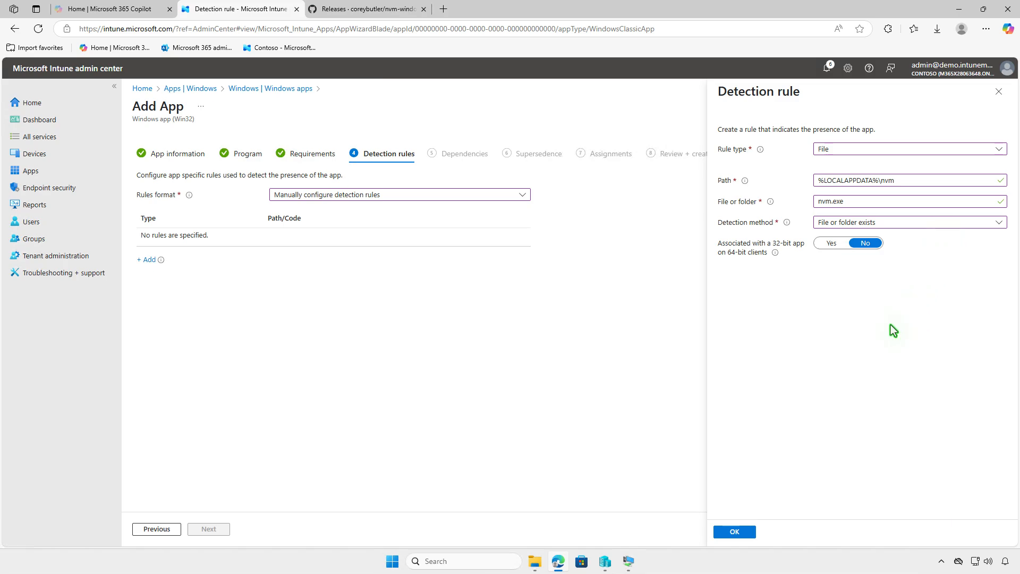
{"action": "left_click", "coordinate": [747, 532]}
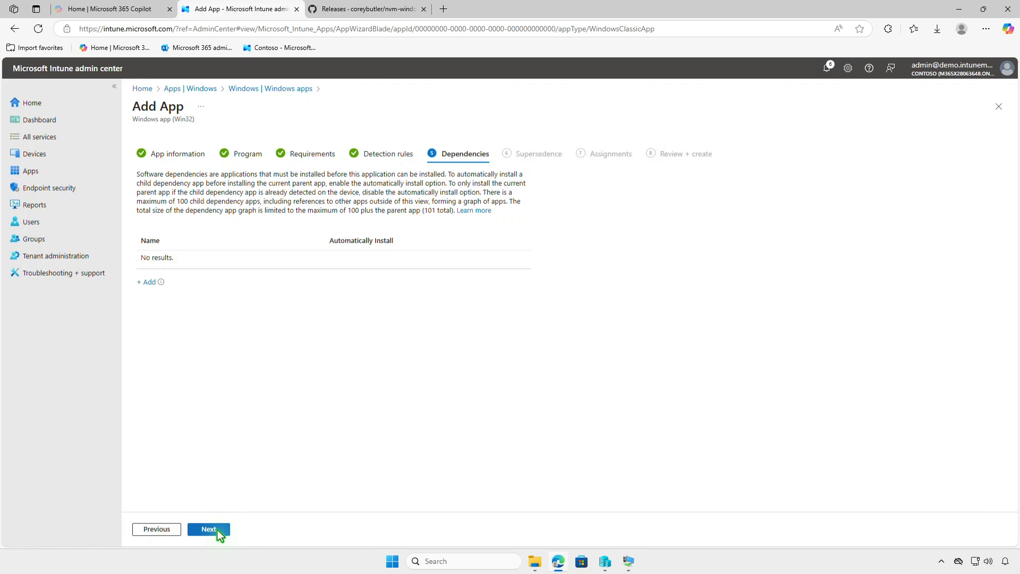
- Skip dependencies and supersedence, and assign the app as Required to the Test_Devices group
{"action": "left_click", "coordinate": [219, 530]}
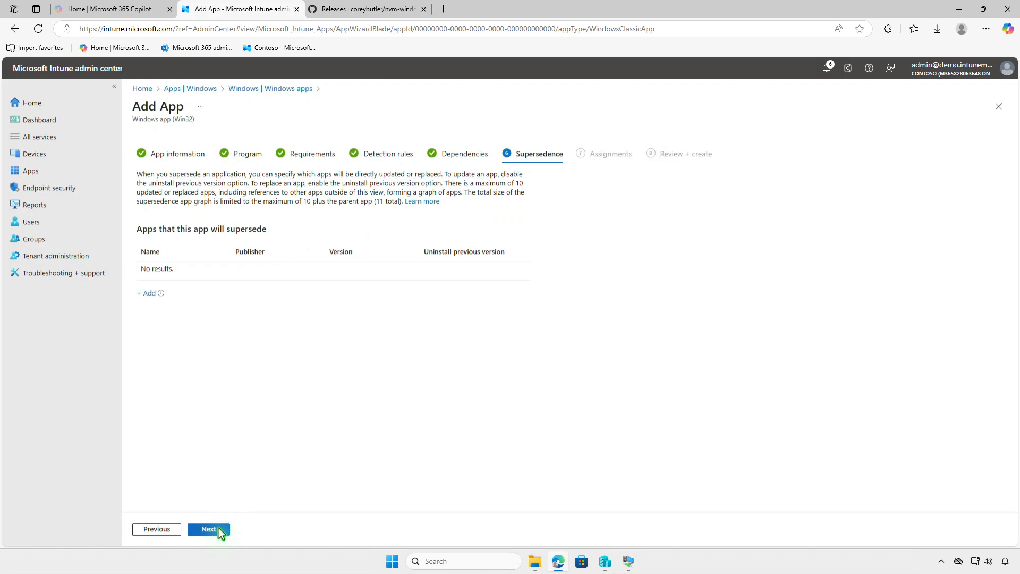
{"action": "left_click", "coordinate": [219, 529]}
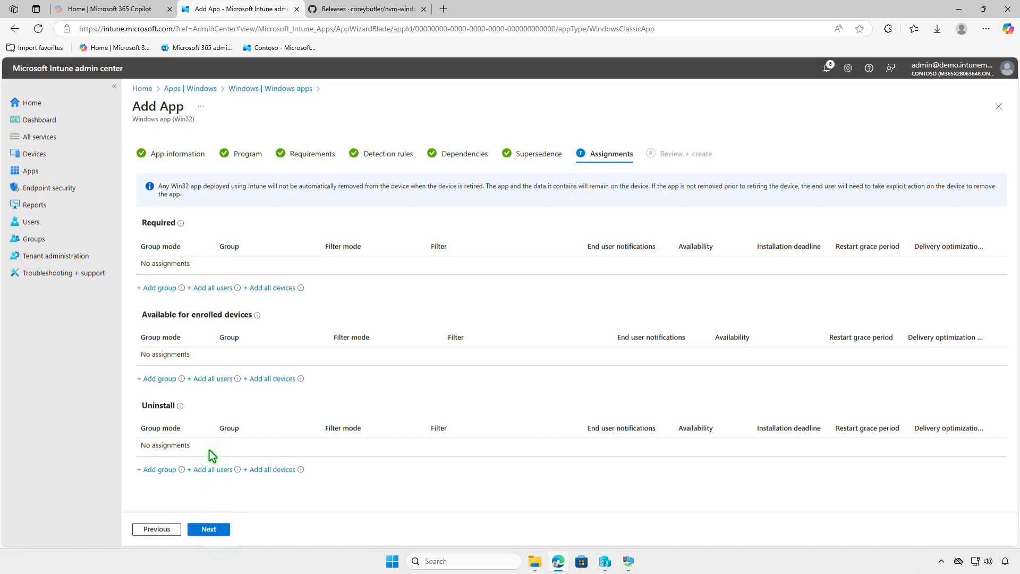
{"action": "left_click", "coordinate": [170, 289]}
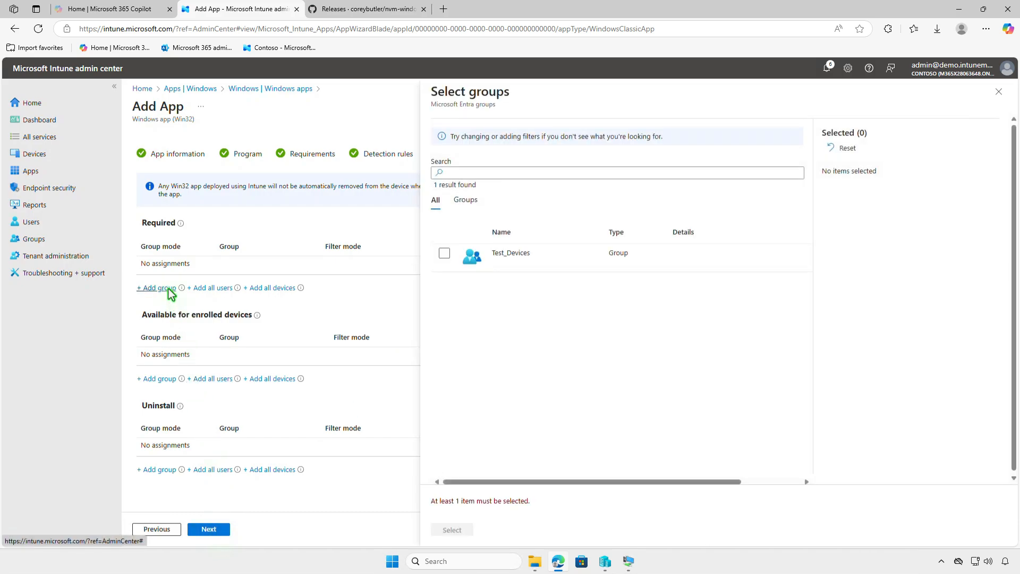
{"action": "left_click", "coordinate": [445, 253]}
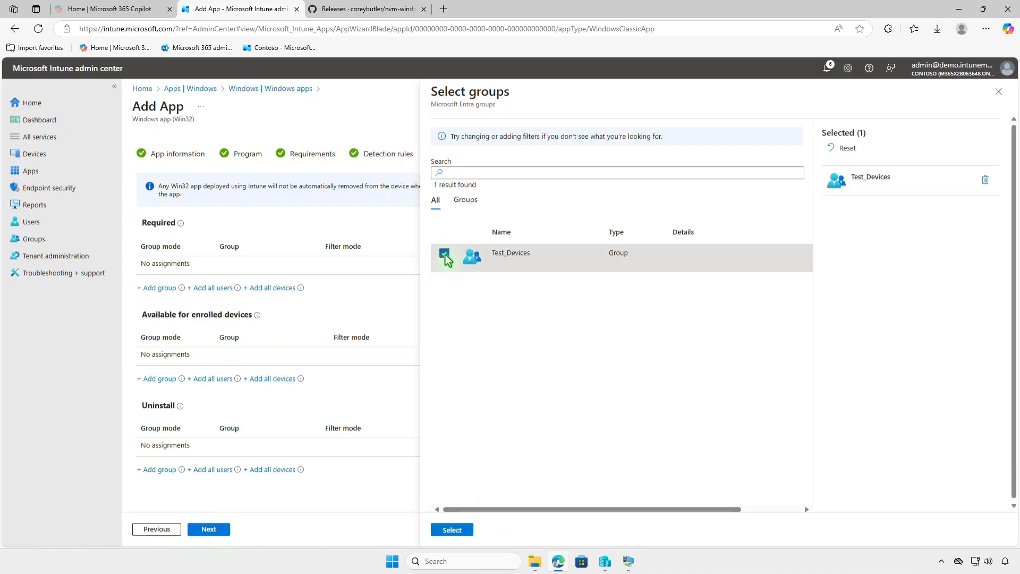
{"action": "left_click", "coordinate": [456, 530]}
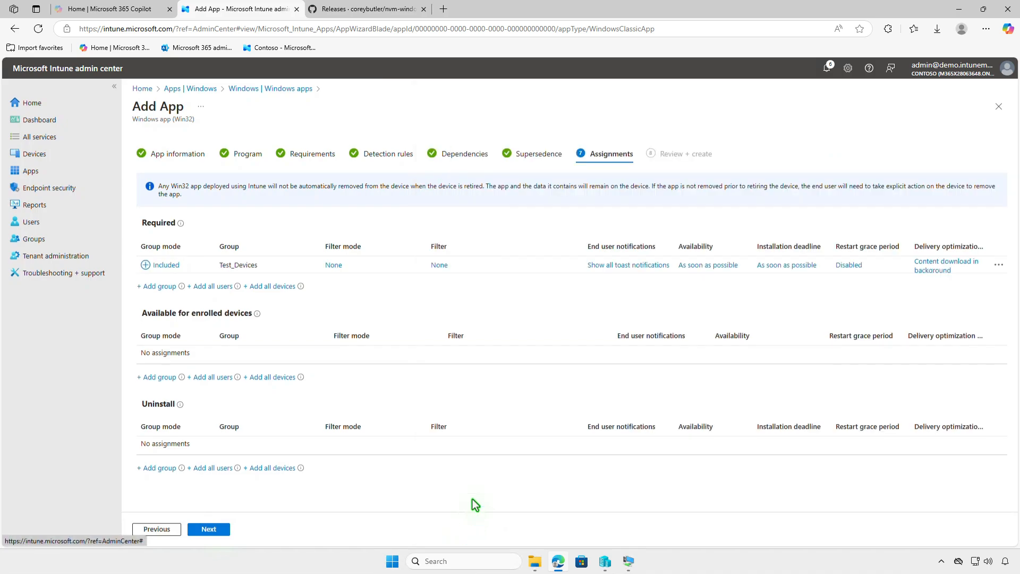
- Review the Test_Devices assignment settings without changing them, and create the NVM for Windows app
{"action": "left_click", "coordinate": [618, 266]}
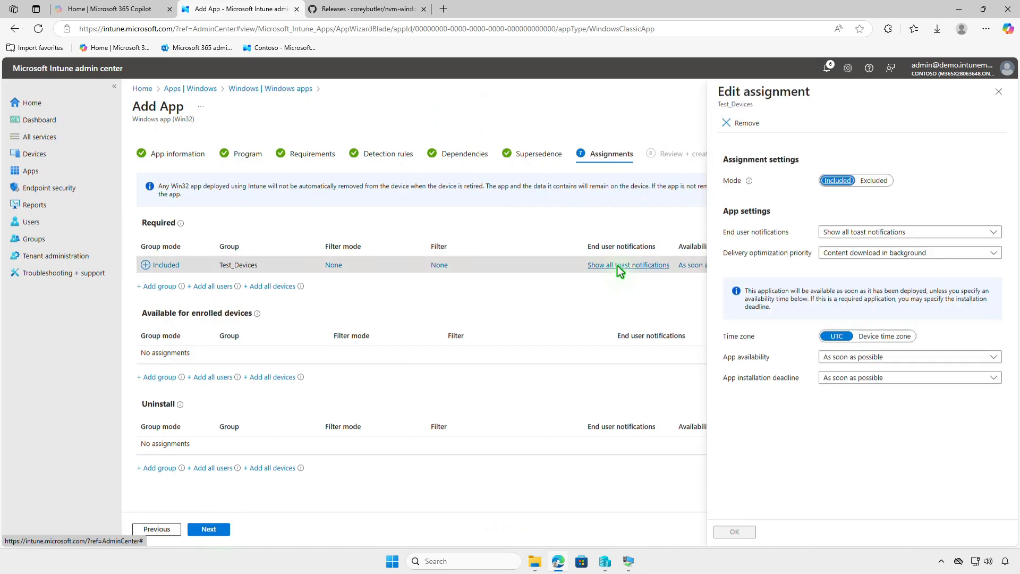
{"action": "left_click", "coordinate": [997, 93]}
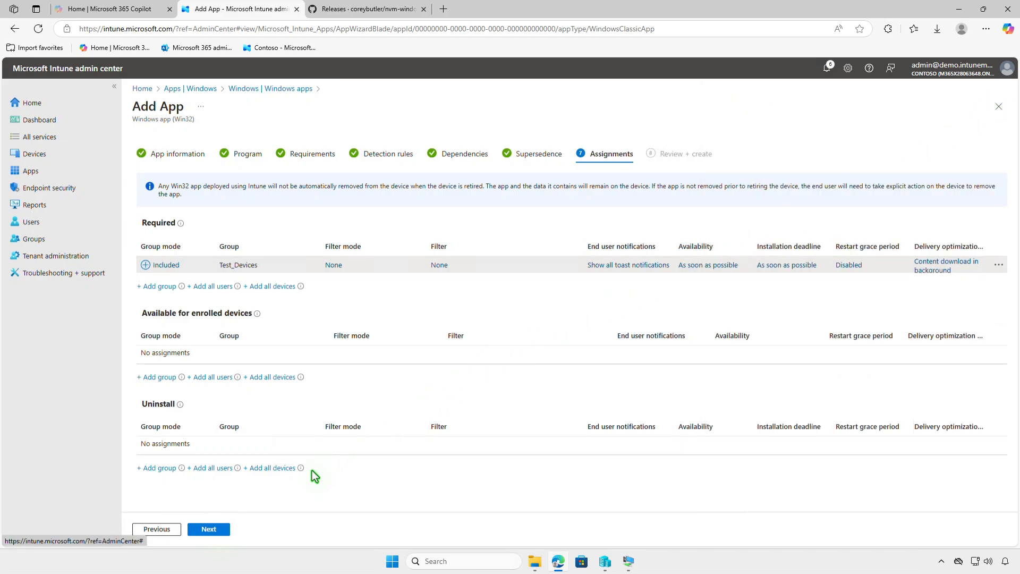
{"action": "left_click", "coordinate": [222, 530]}
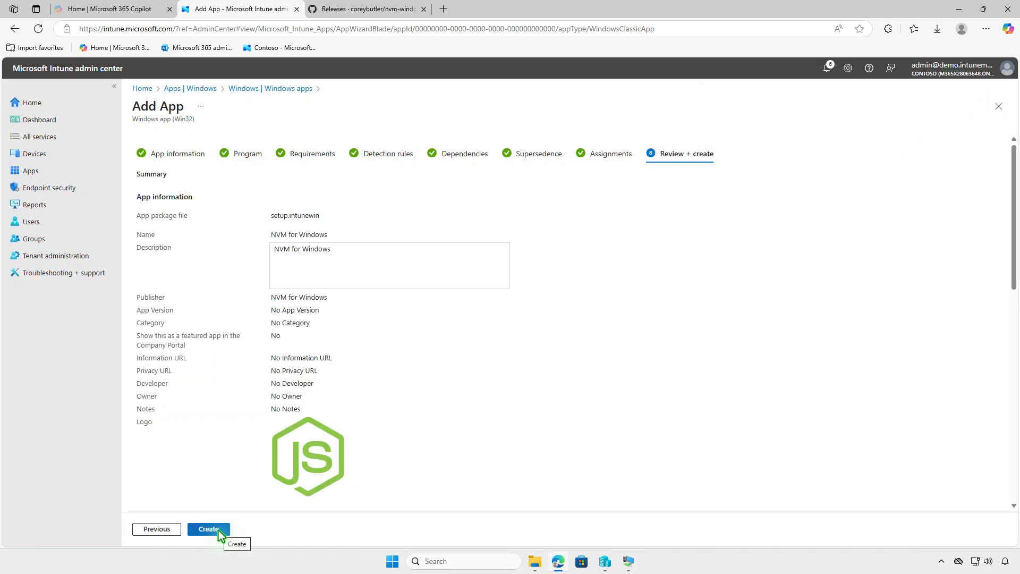
{"action": "left_click", "coordinate": [220, 530]}
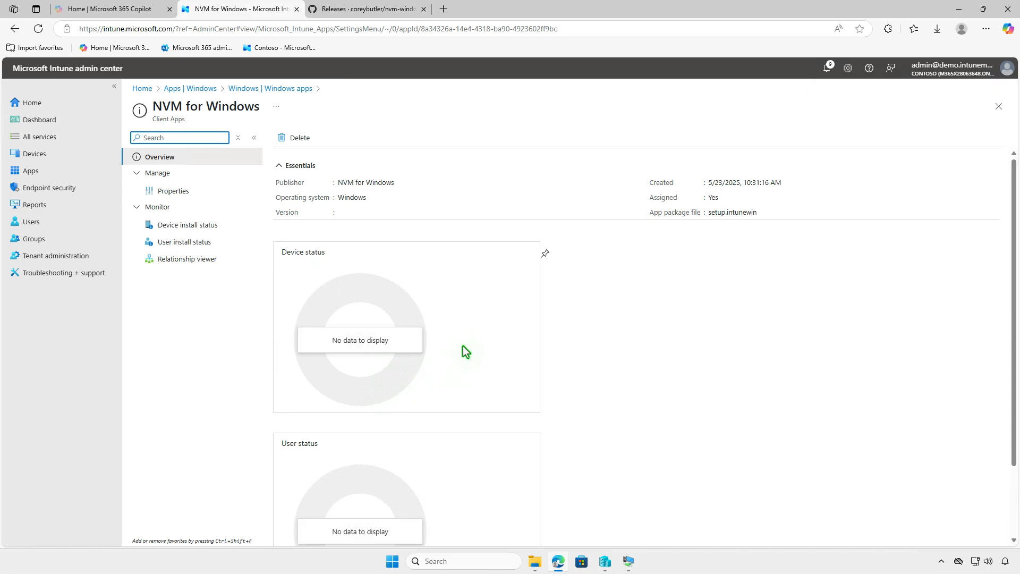
- Switch to the WIN10-CTL virtual machine and examine the device sync status of its Contoso MDM connection in the work or school account settings
{"action": "left_click", "coordinate": [957, 11]}
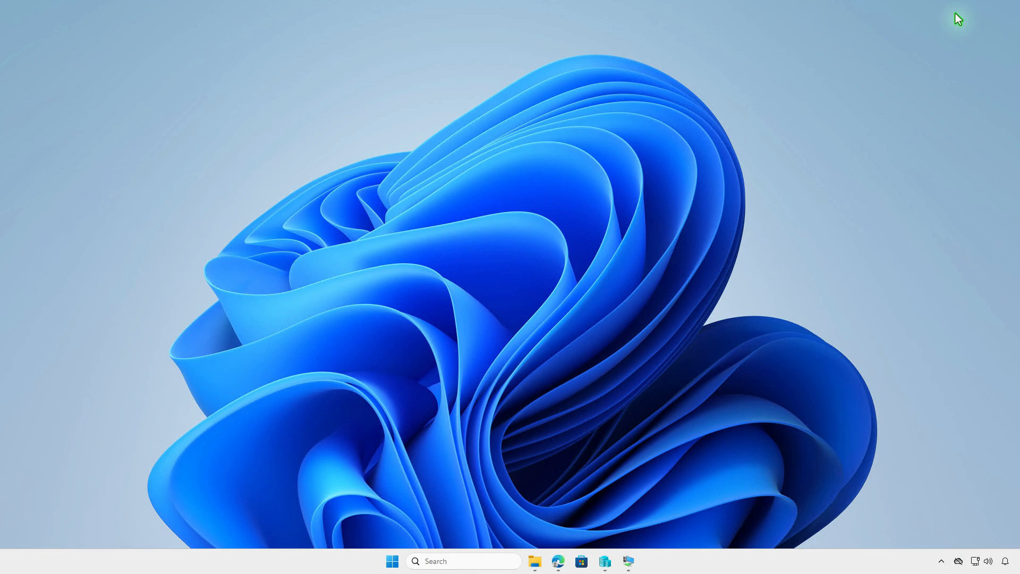
{"action": "left_click", "coordinate": [629, 563]}
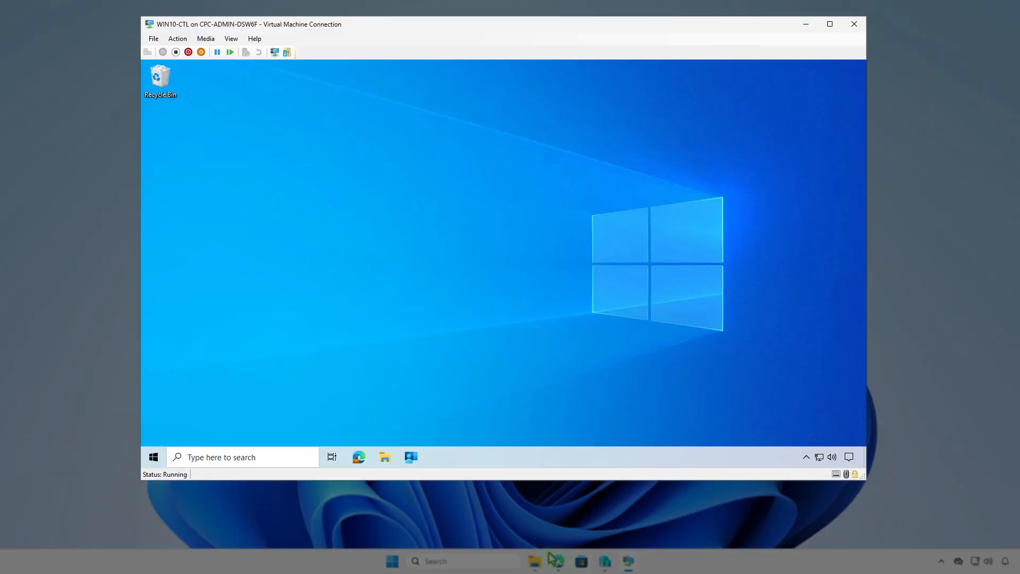
{"action": "left_click", "coordinate": [155, 462]}
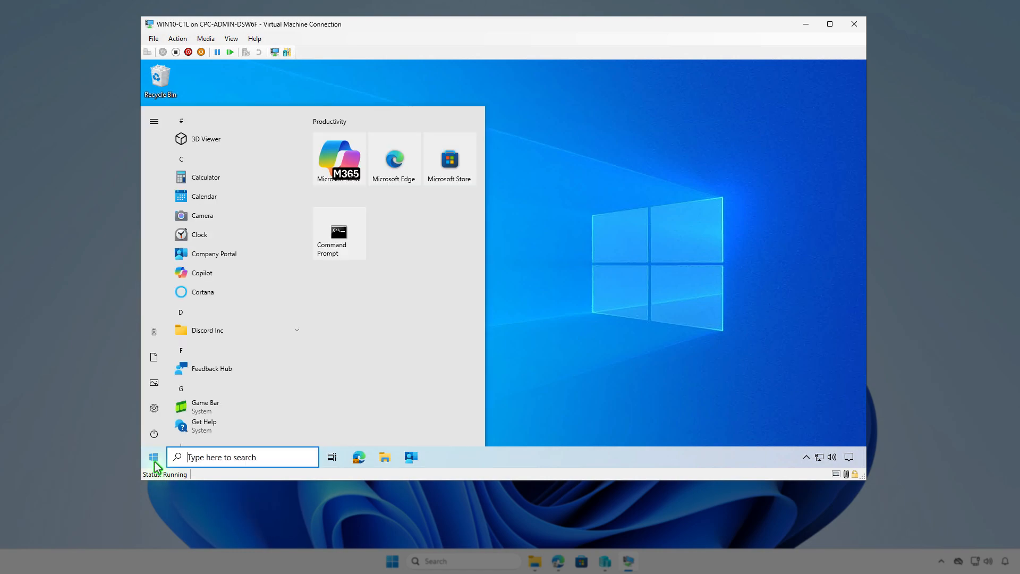
{"action": "left_click", "coordinate": [154, 337]}
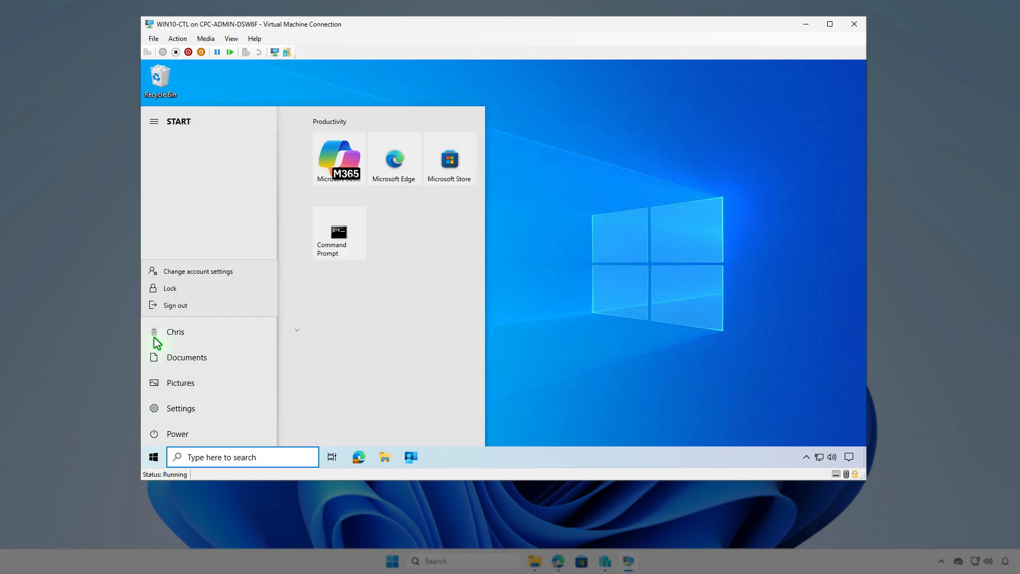
{"action": "left_click", "coordinate": [202, 273]}
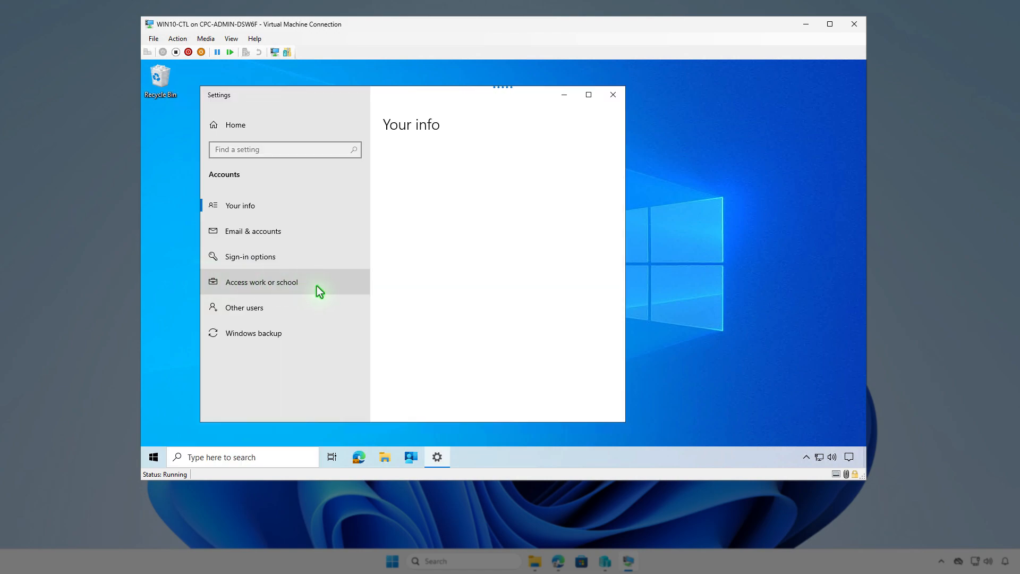
{"action": "left_click", "coordinate": [319, 286]}
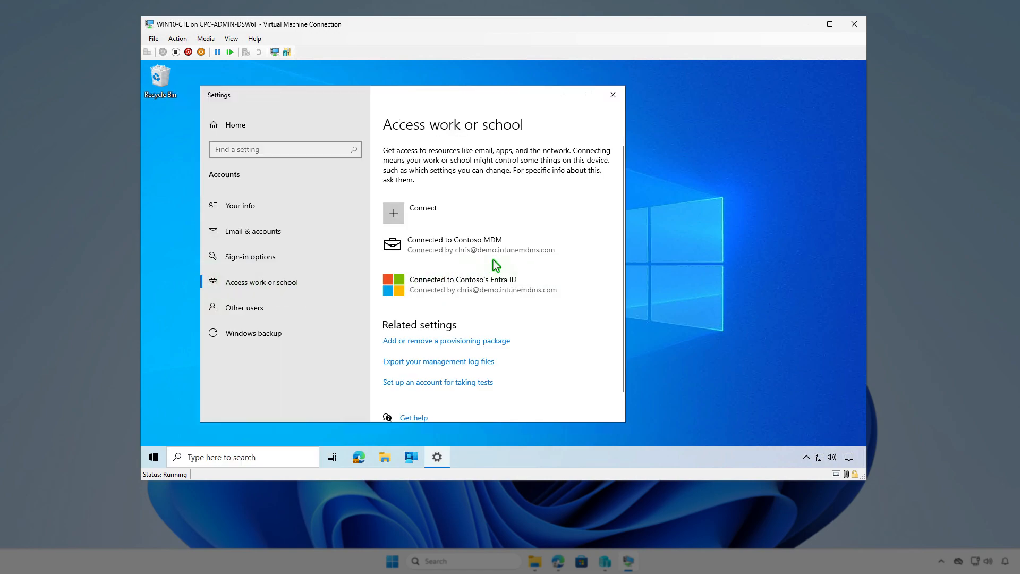
{"action": "left_click", "coordinate": [556, 247]}
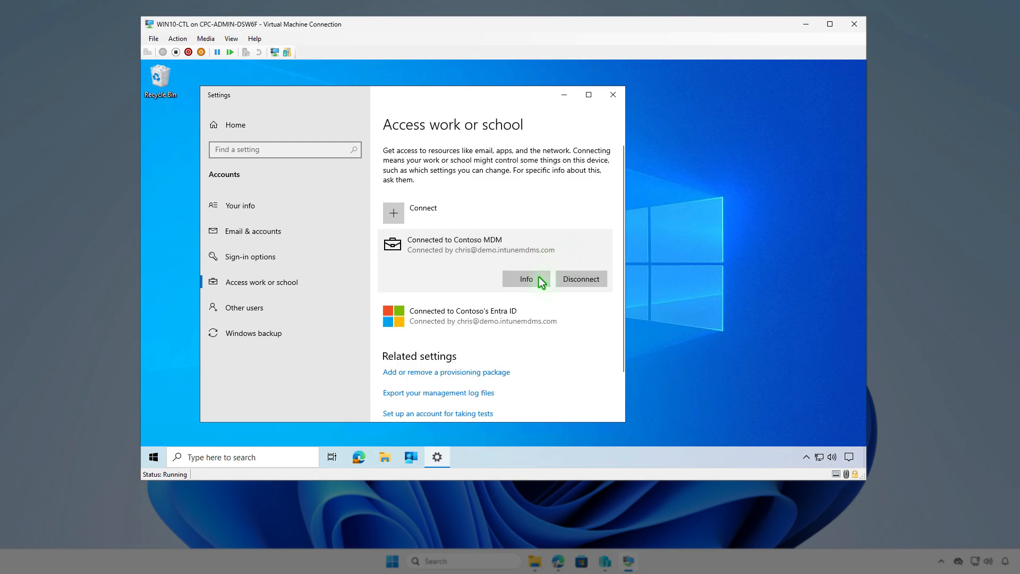
{"action": "left_click", "coordinate": [539, 277]}
{"action": "scroll", "coordinate": [539, 277], "scroll_direction": "down", "scroll_amount": 4}
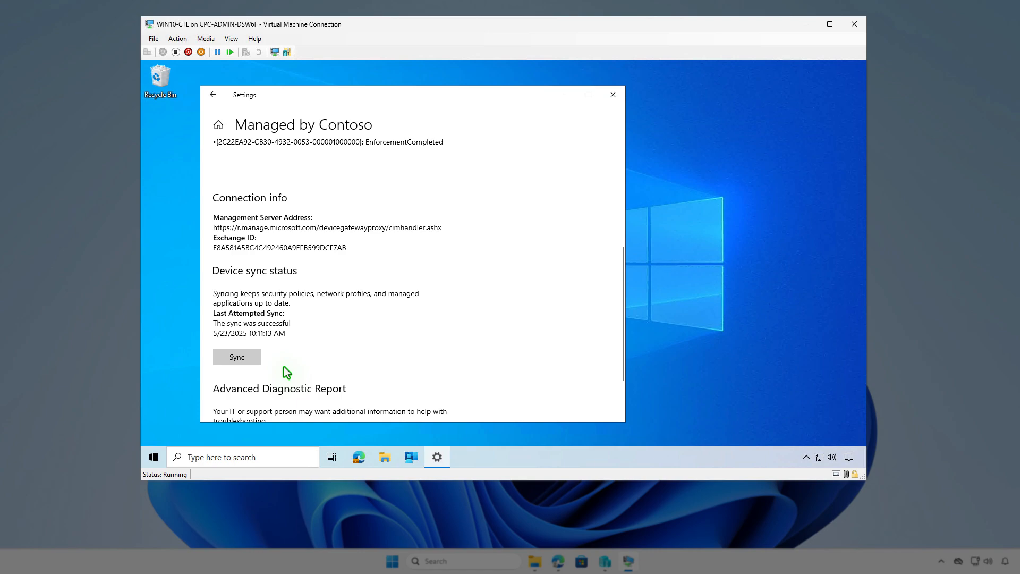
{"action": "left_click", "coordinate": [567, 96]}
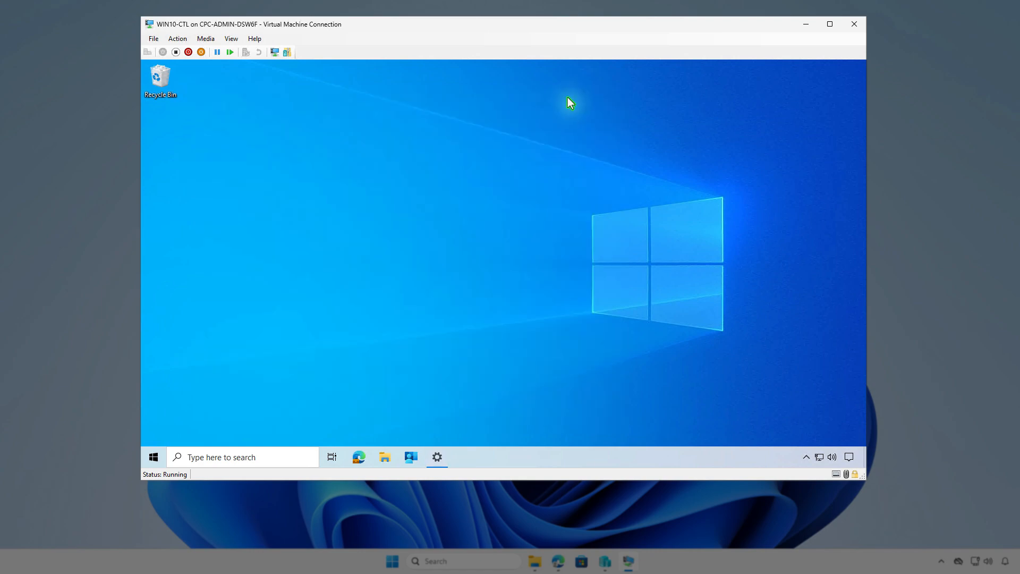
- Open Company Portal on the virtual machine and start a device sync from its settings
{"action": "left_click", "coordinate": [408, 461]}
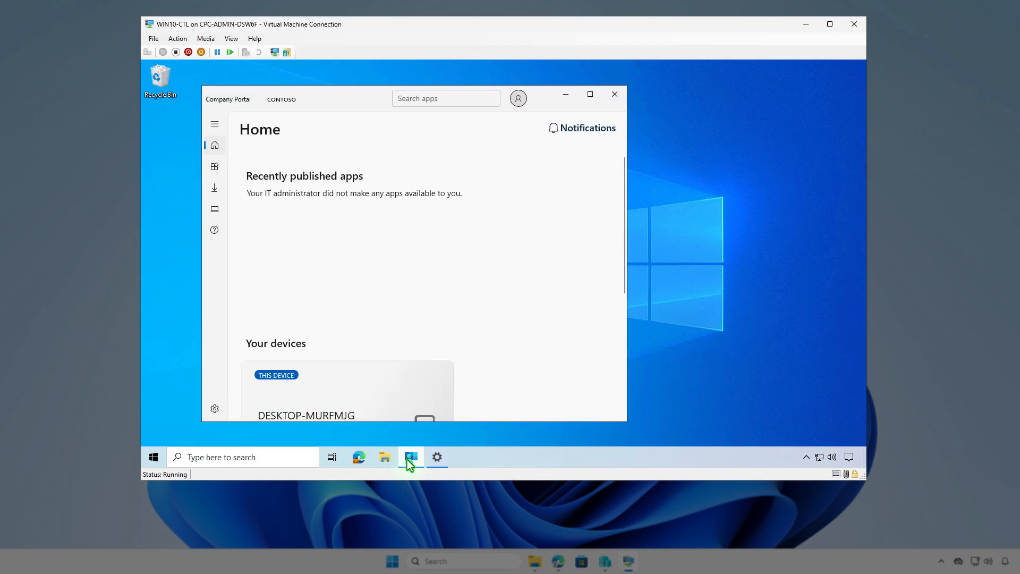
{"action": "left_click", "coordinate": [216, 411]}
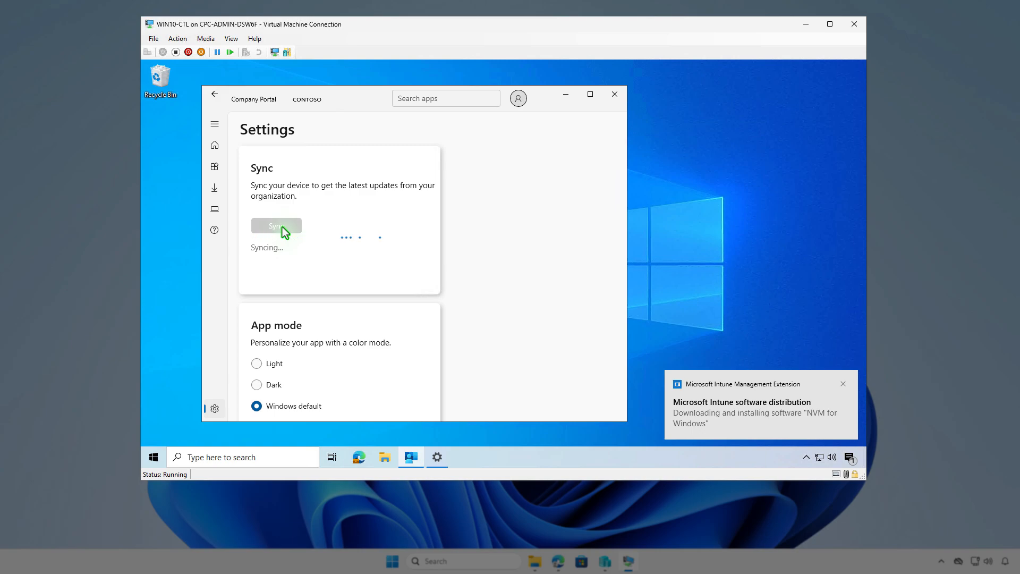
- Review the Intune notifications on the virtual machine, and check the installed NVM version with nvm.exe --version in an elevated PowerShell
{"action": "left_click", "coordinate": [849, 458]}
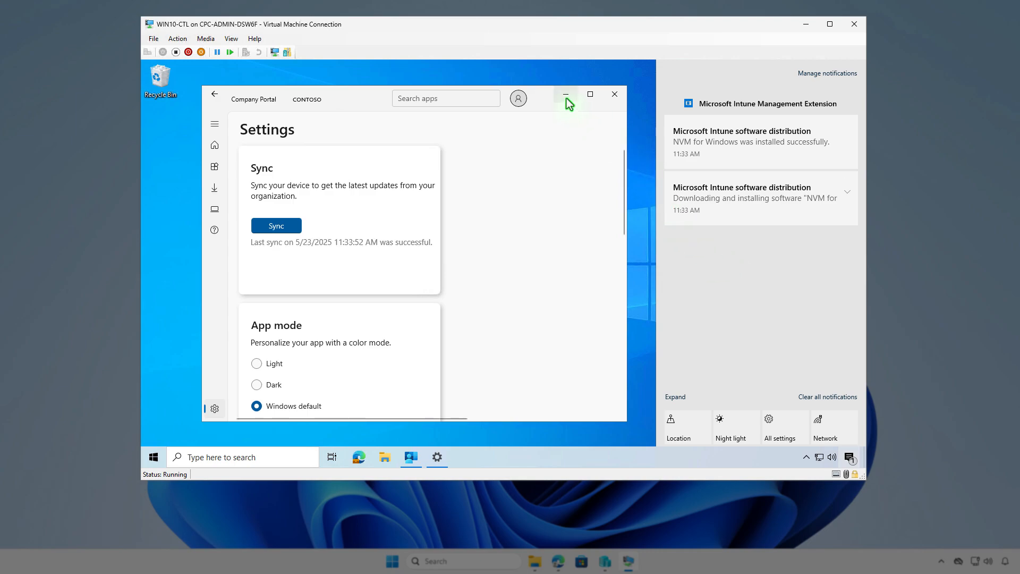
{"action": "left_click", "coordinate": [566, 99]}
{"action": "right_click", "coordinate": [155, 461]}
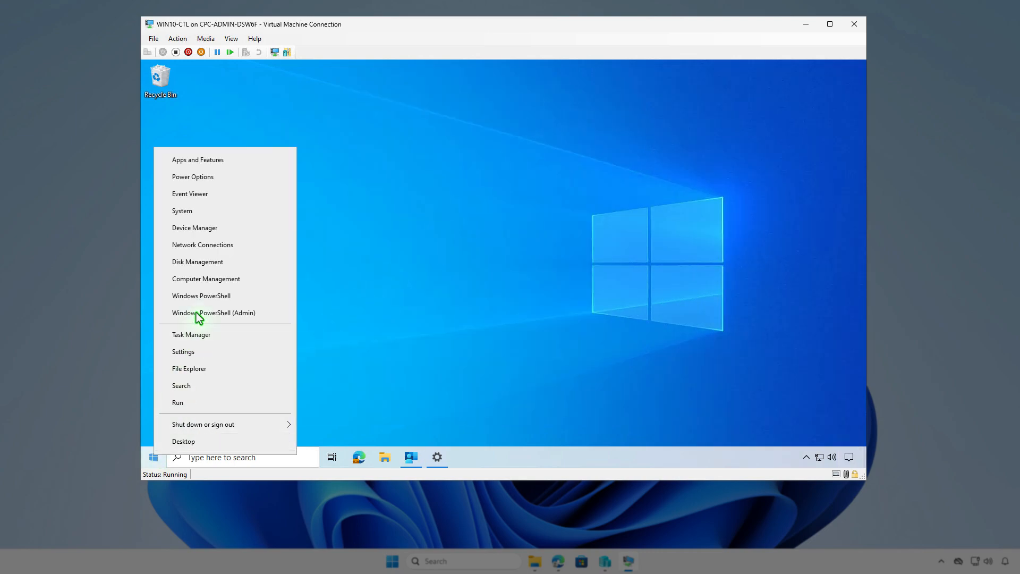
{"action": "left_click", "coordinate": [201, 313]}
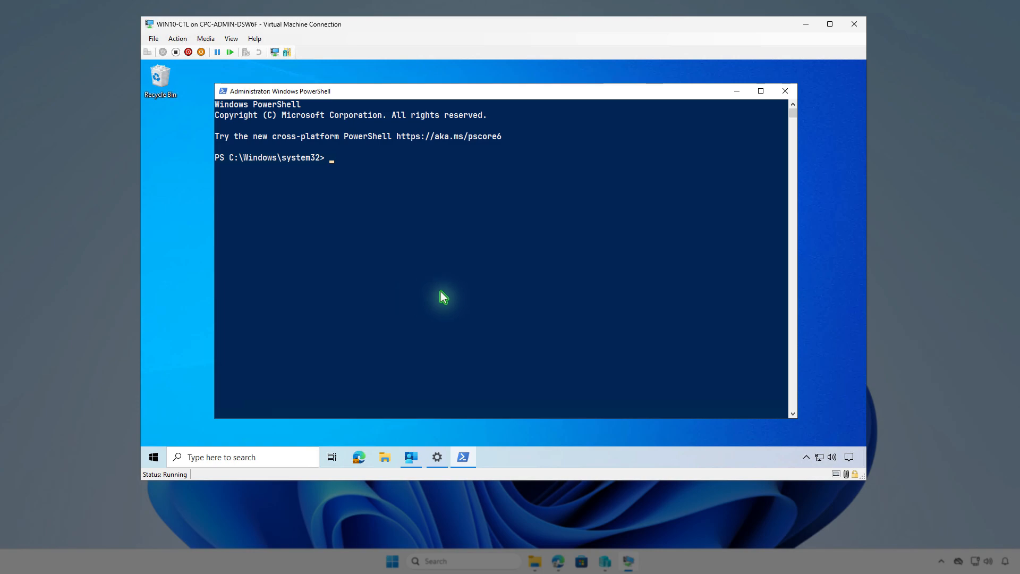
{"action": "type", "text": "nvm.exe --version"}
{"action": "key", "text": "Return"}
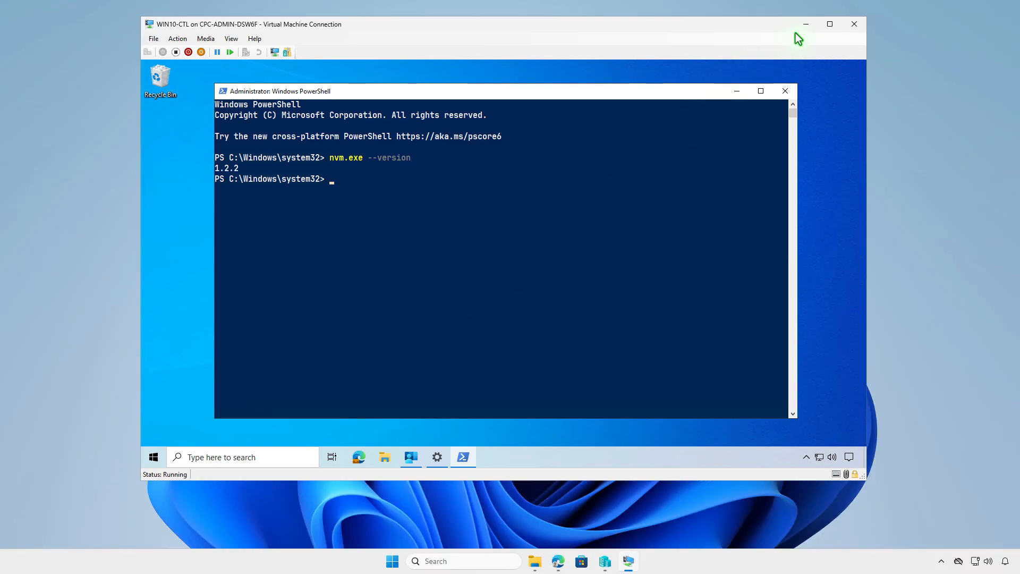
- Switch to the Intune admin center in Edge, refresh the NVM for Windows overview and examine the app's device install status
{"action": "left_click", "coordinate": [802, 26]}
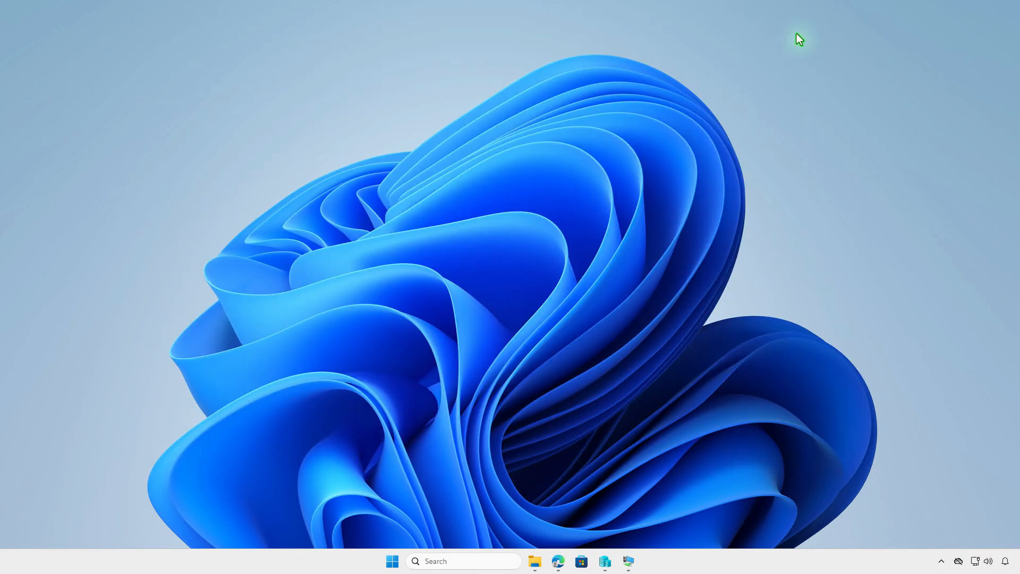
{"action": "left_click", "coordinate": [558, 567]}
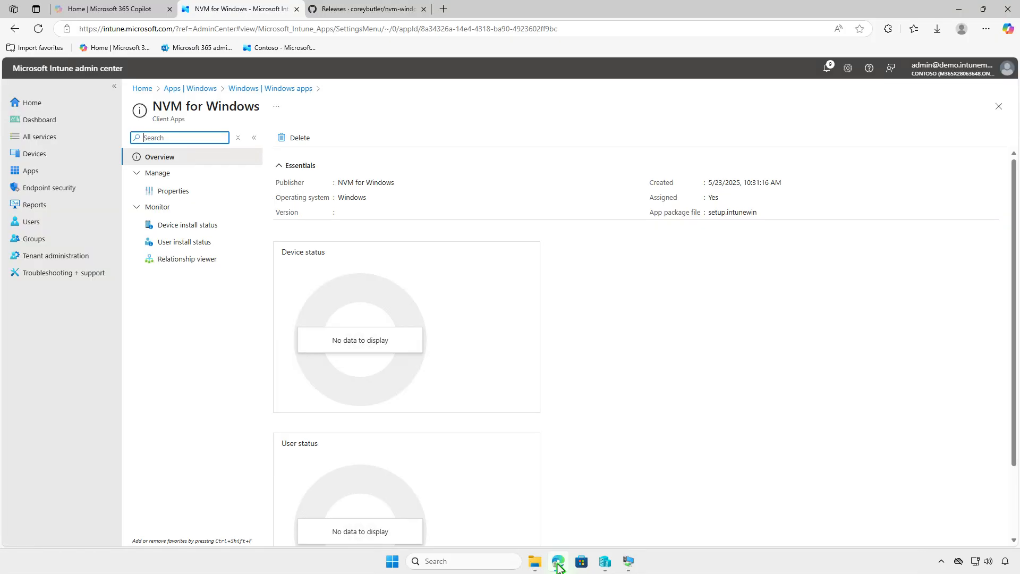
{"action": "left_click", "coordinate": [37, 31]}
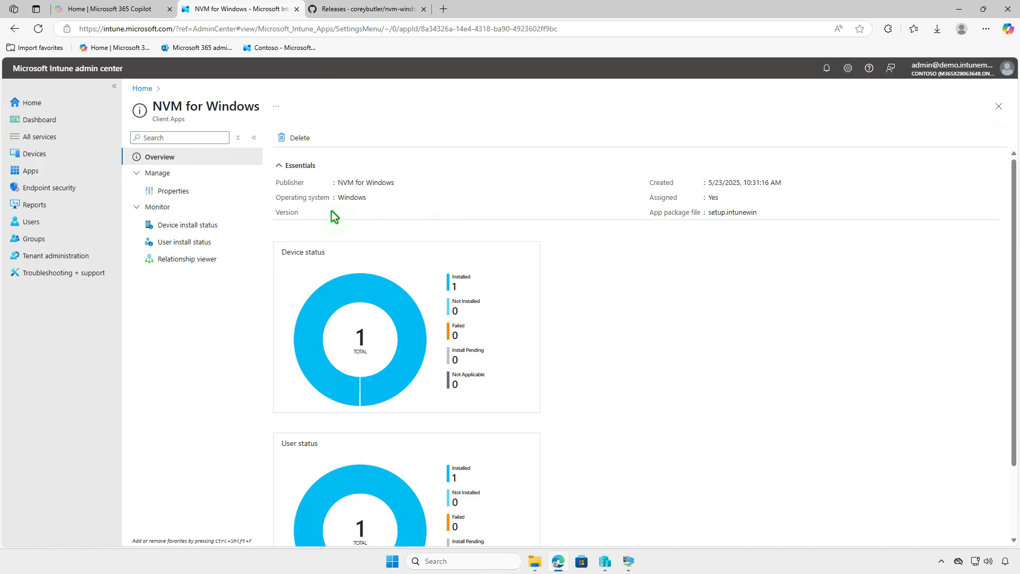
{"action": "left_click", "coordinate": [216, 226]}
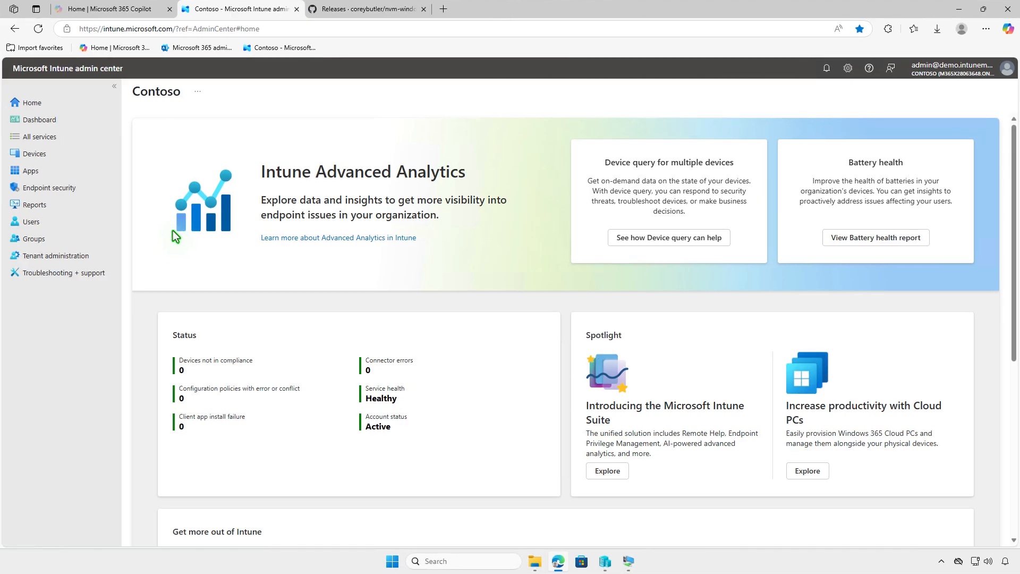
- Open the NVM for Windows app's assignments for editing from its properties, and remove the Test_Devices group from Required
{"action": "left_click", "coordinate": [72, 171]}
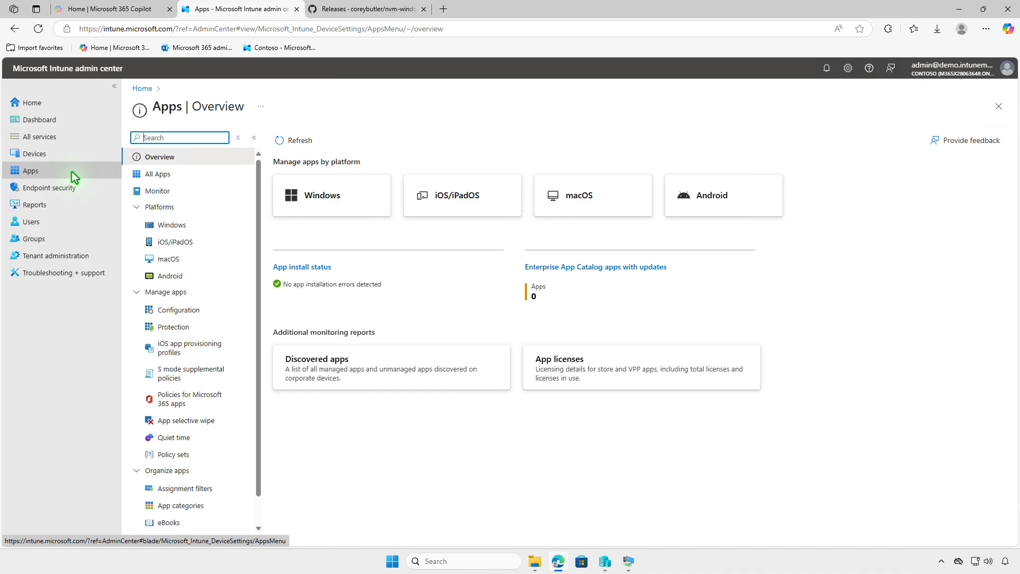
{"action": "left_click", "coordinate": [196, 225]}
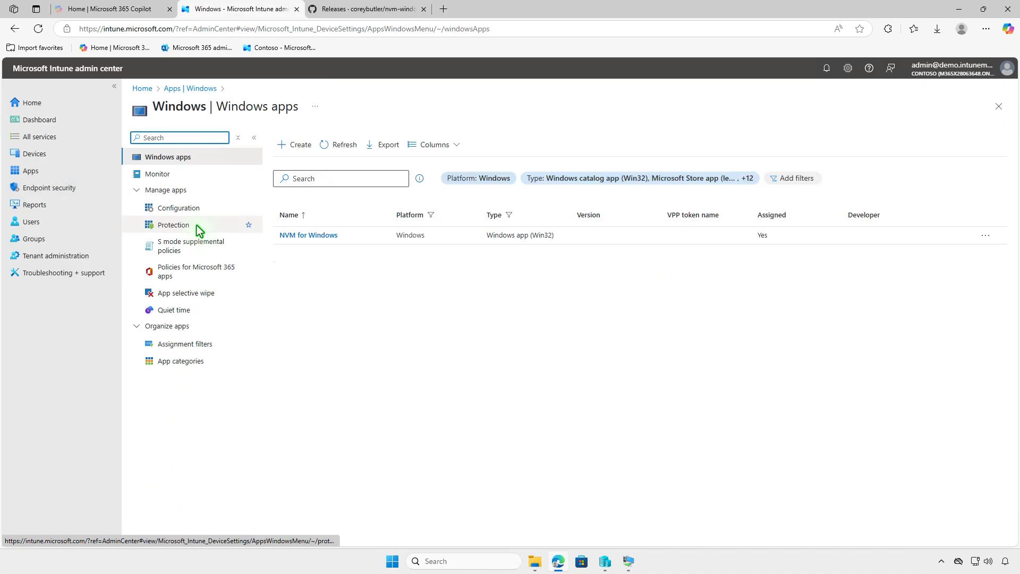
{"action": "left_click", "coordinate": [313, 235]}
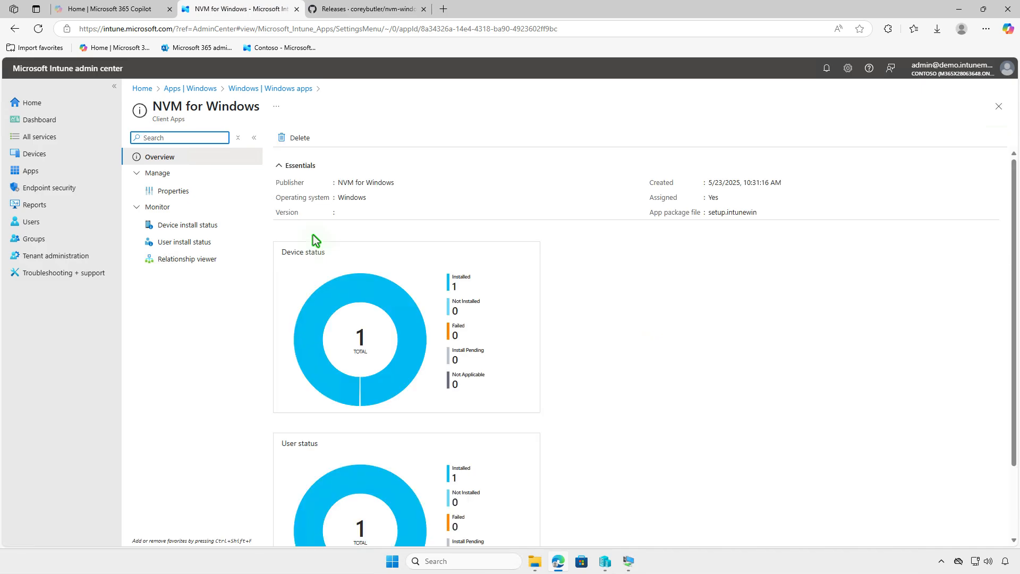
{"action": "left_click", "coordinate": [198, 190]}
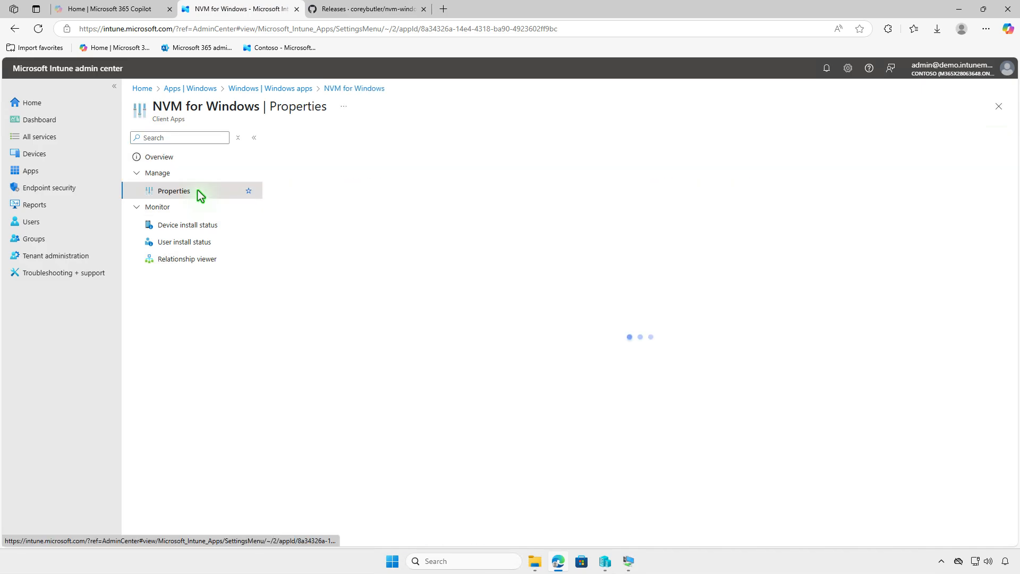
{"action": "scroll", "coordinate": [717, 378], "scroll_direction": "down", "scroll_amount": 10}
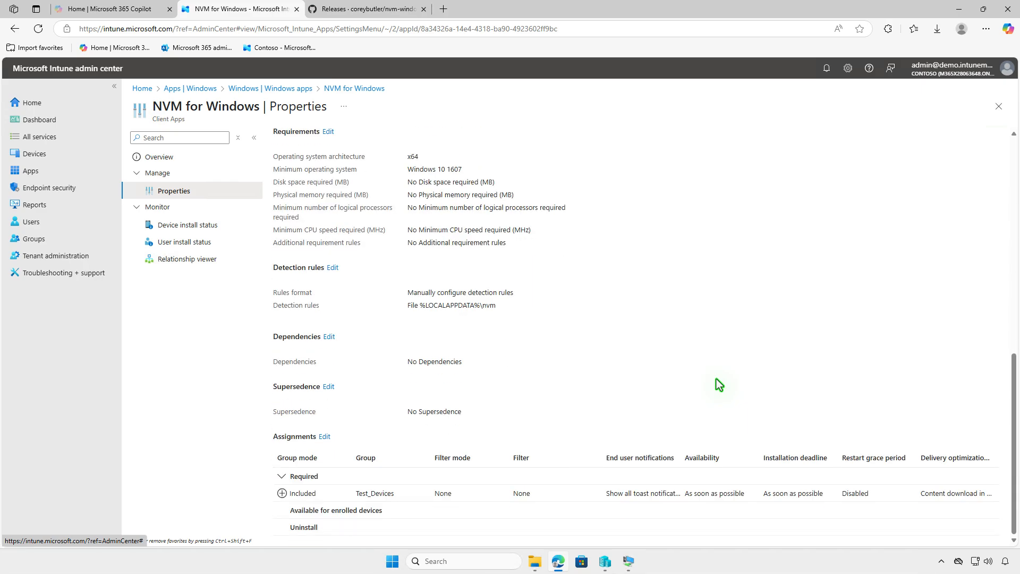
{"action": "left_click", "coordinate": [326, 438]}
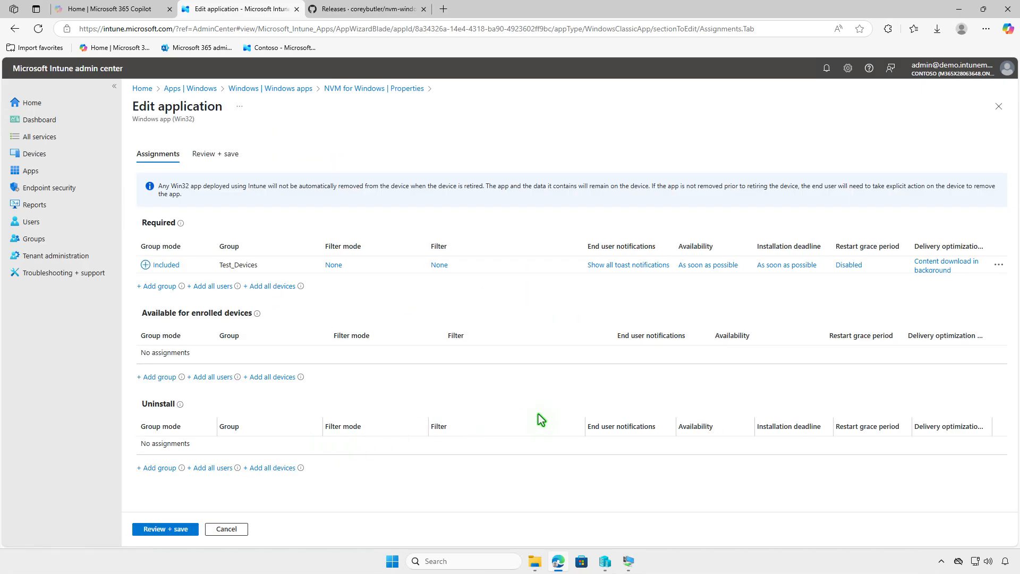
{"action": "left_click", "coordinate": [1000, 264]}
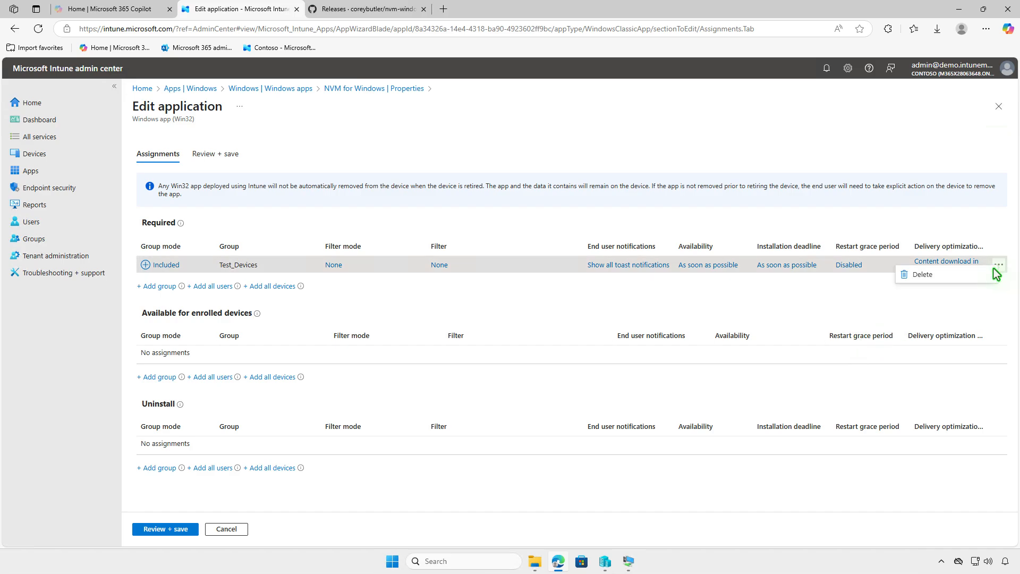
{"action": "left_click", "coordinate": [973, 273]}
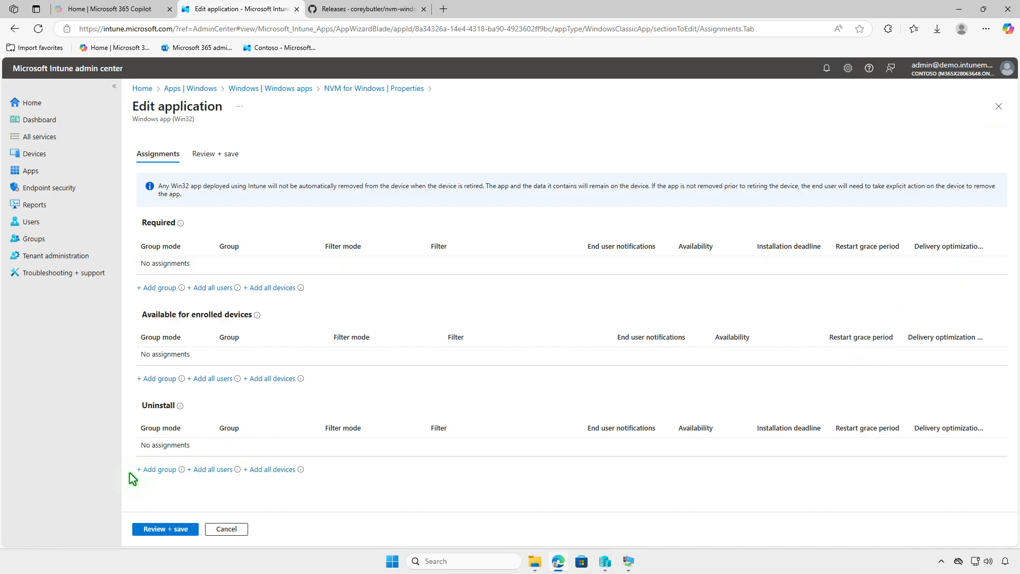
- Assign the Test_Devices group to Uninstall for NVM for Windows and save the application
{"action": "left_click", "coordinate": [157, 469]}
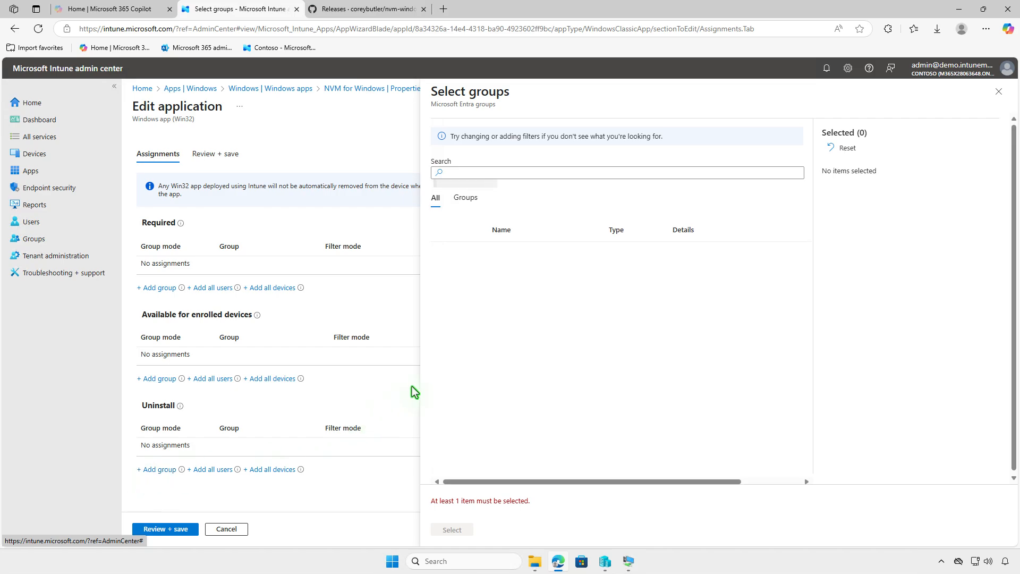
{"action": "left_click", "coordinate": [444, 254]}
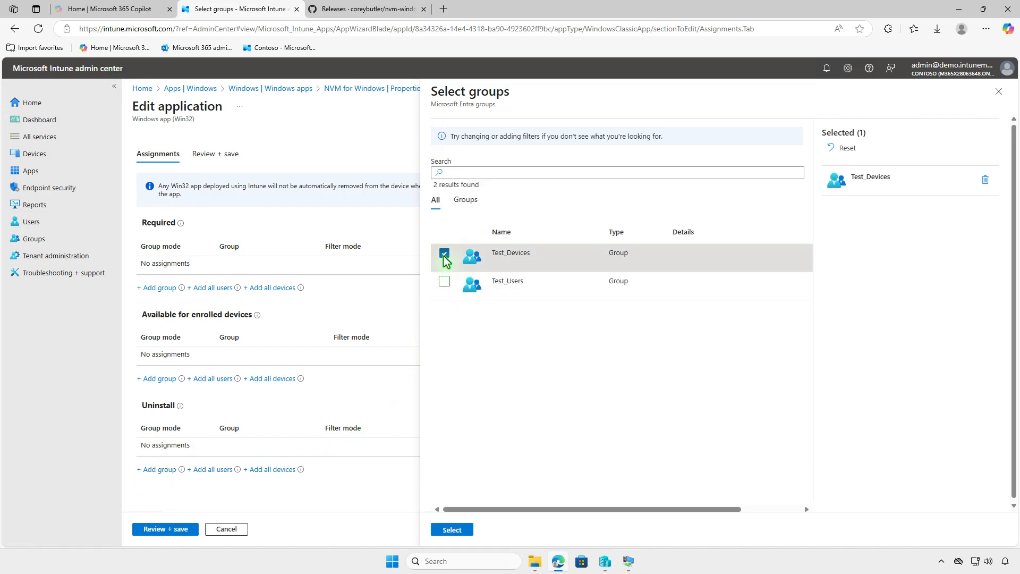
{"action": "left_click", "coordinate": [454, 531]}
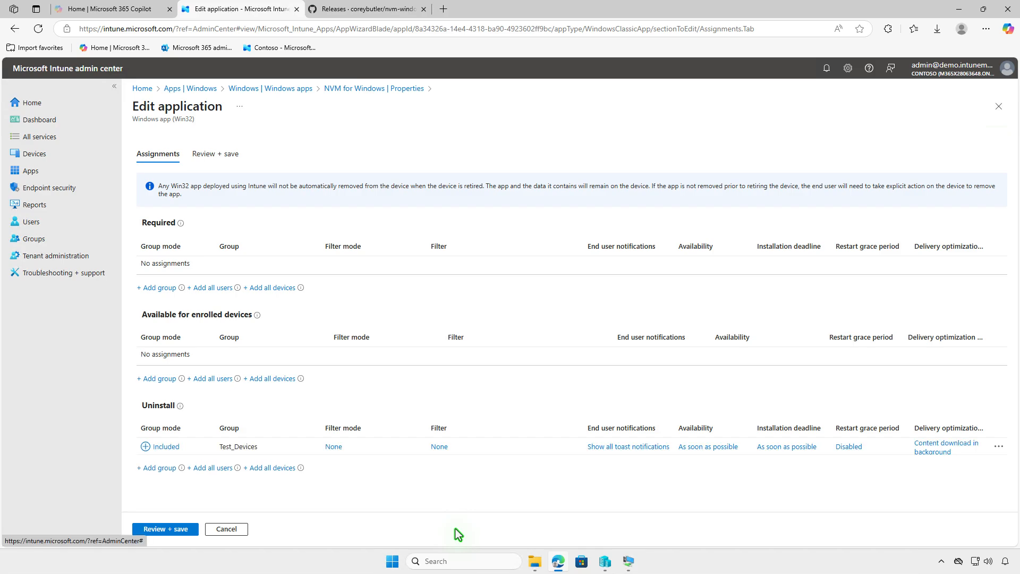
{"action": "left_click", "coordinate": [159, 530]}
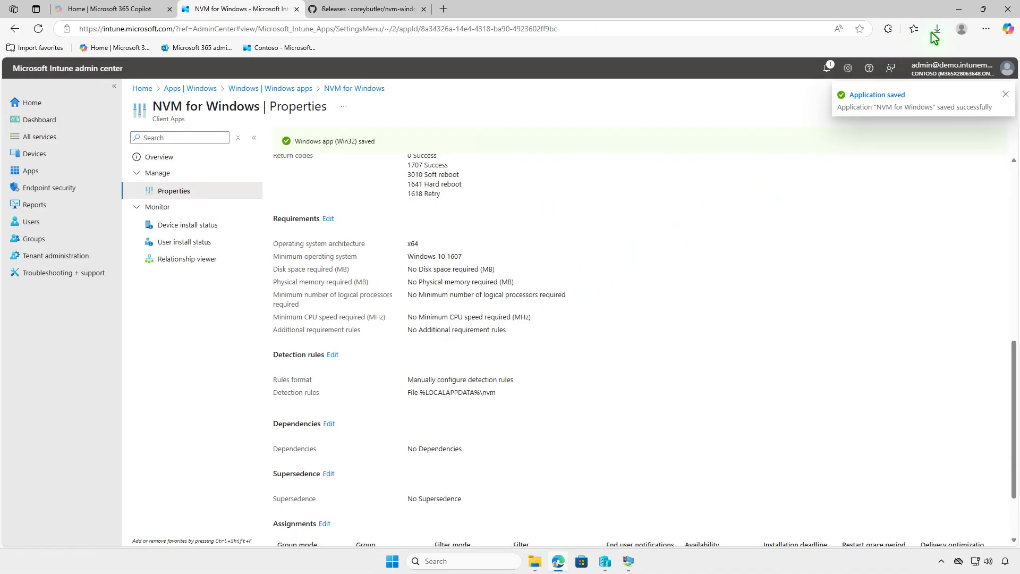
- Switch to the WIN10-CTL virtual machine, sync the device from Company Portal and check the Intune notifications for the uninstall
{"action": "left_click", "coordinate": [958, 10]}
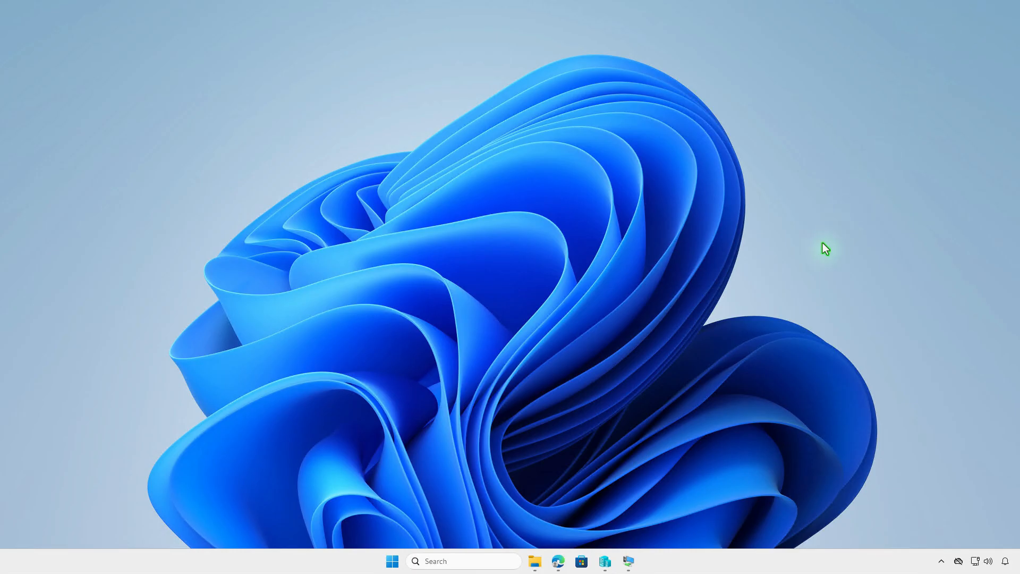
{"action": "left_click", "coordinate": [629, 562]}
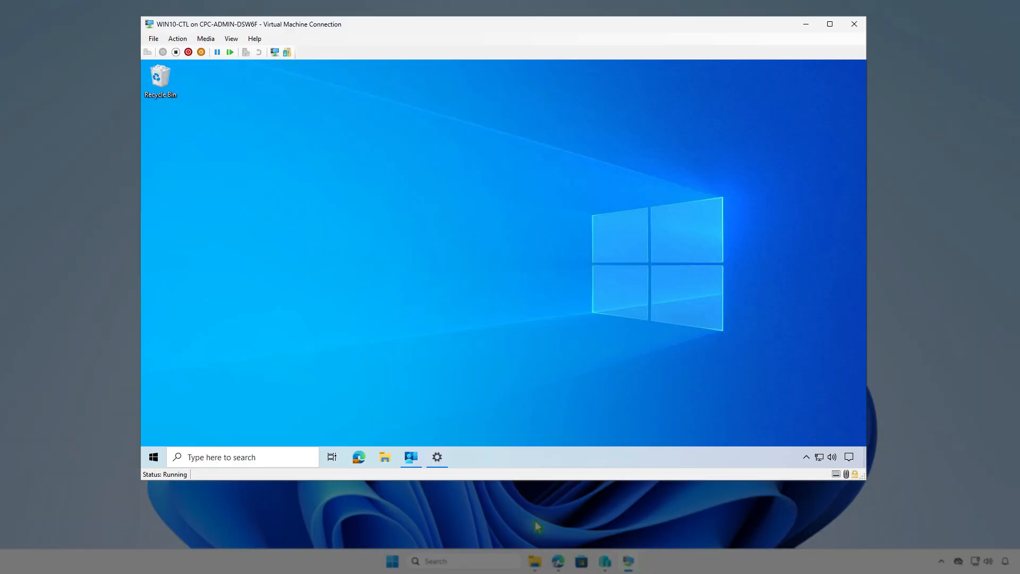
{"action": "left_click", "coordinate": [417, 462]}
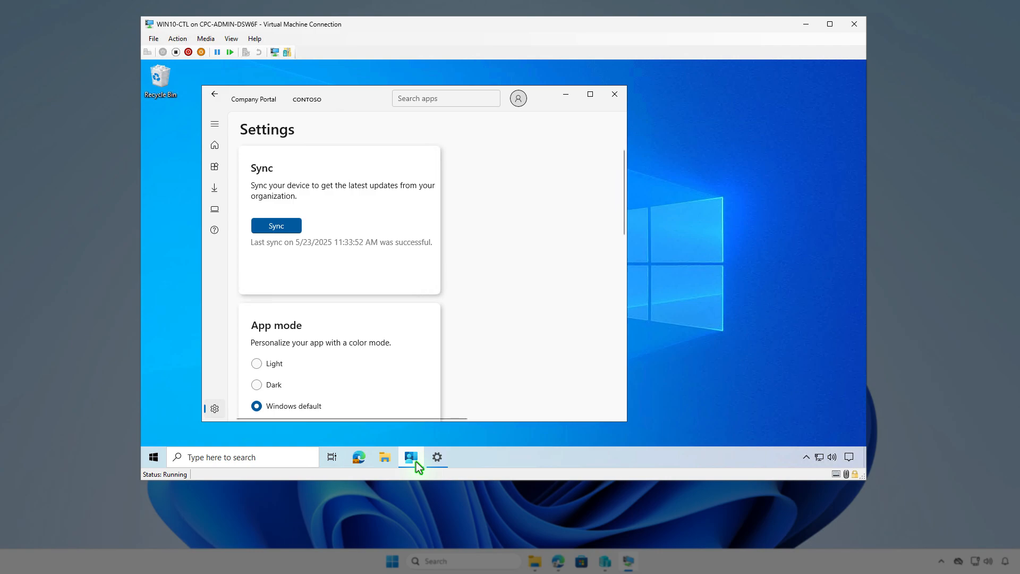
{"action": "left_click", "coordinate": [292, 230]}
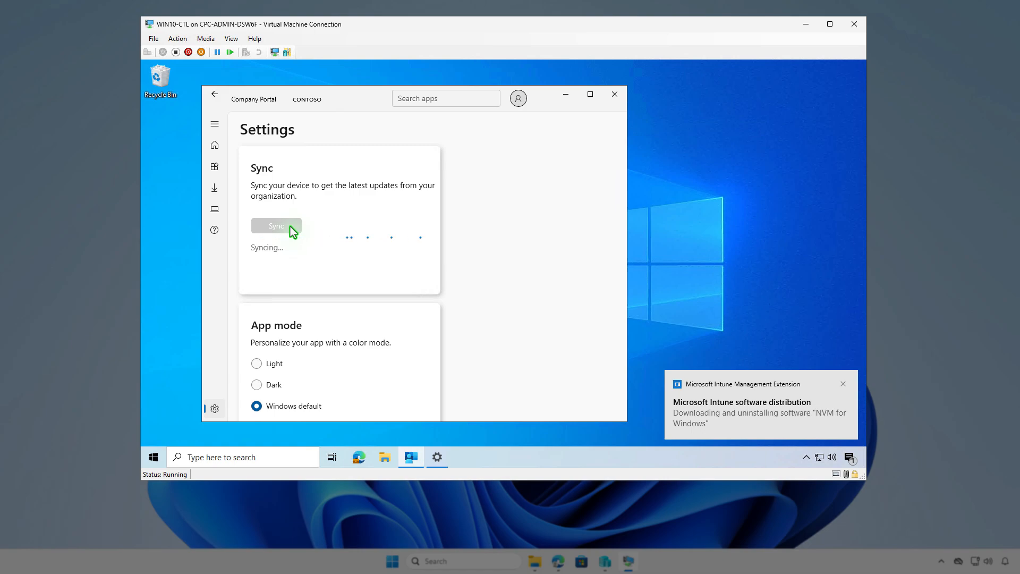
{"action": "left_click", "coordinate": [849, 460]}
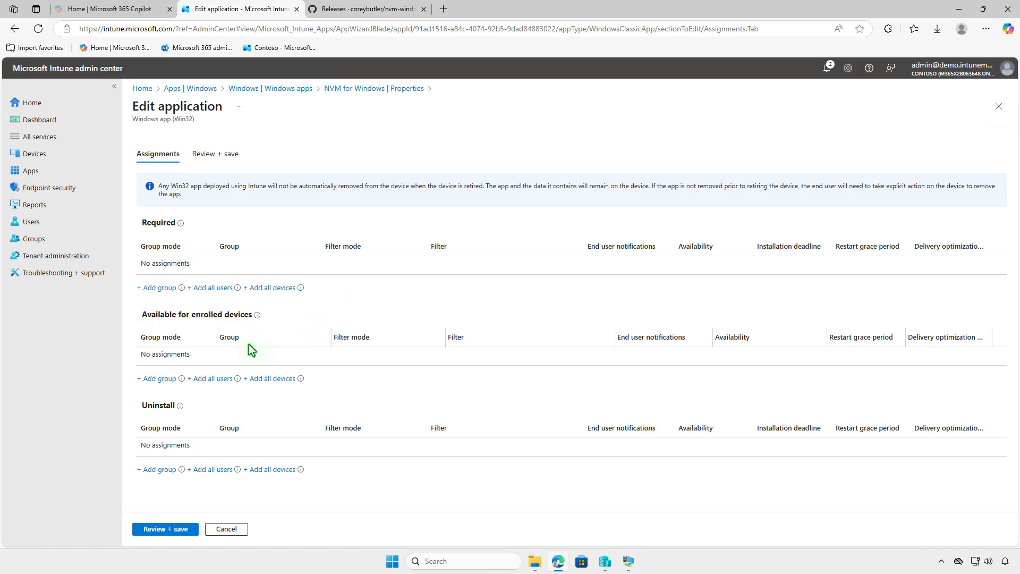
- Assign NVM for Windows as Available for enrolled devices to the Test_Users group and save the application
{"action": "left_click", "coordinate": [159, 378]}
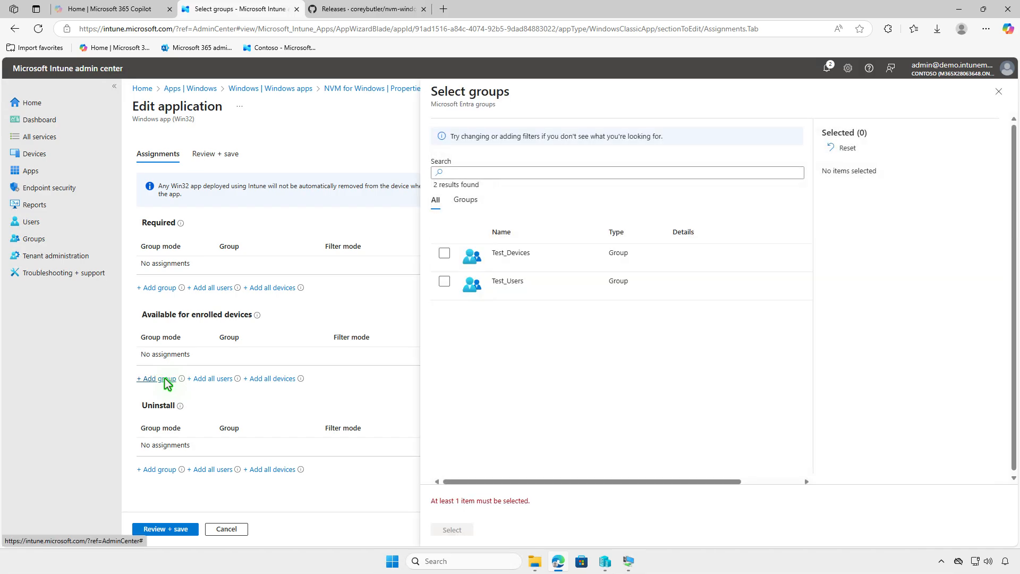
{"action": "left_click", "coordinate": [444, 282]}
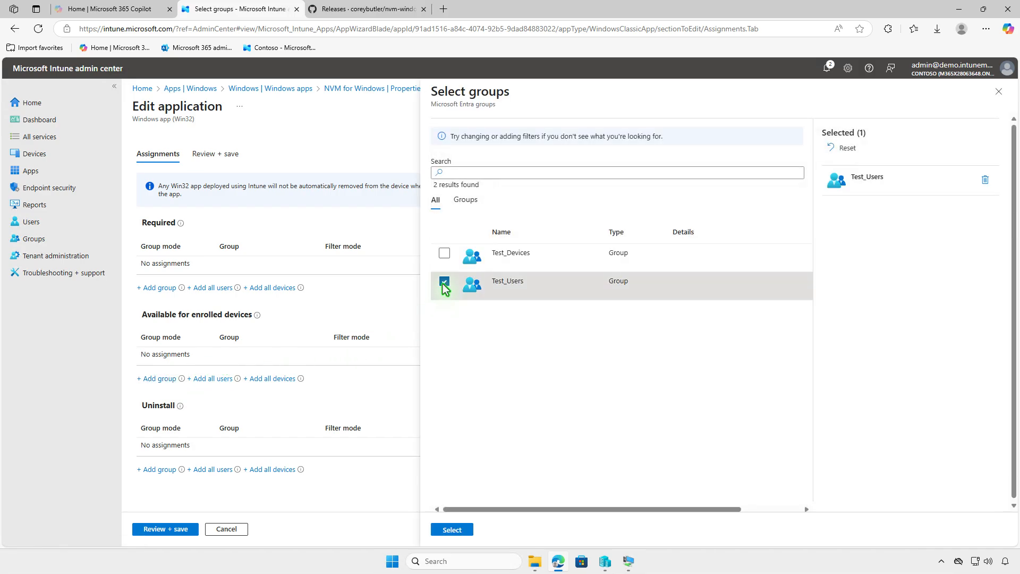
{"action": "left_click", "coordinate": [453, 531]}
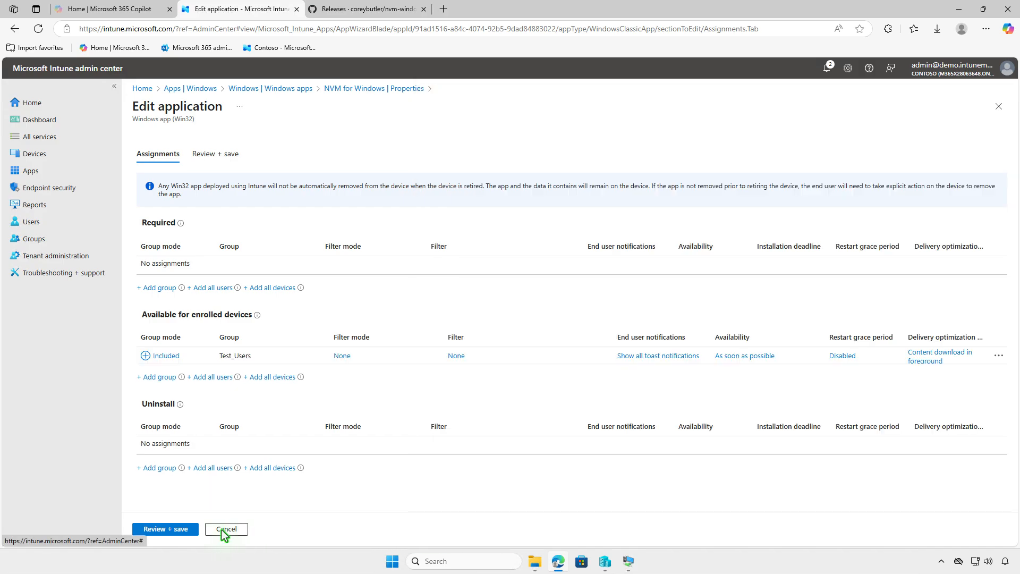
{"action": "left_click", "coordinate": [159, 529]}
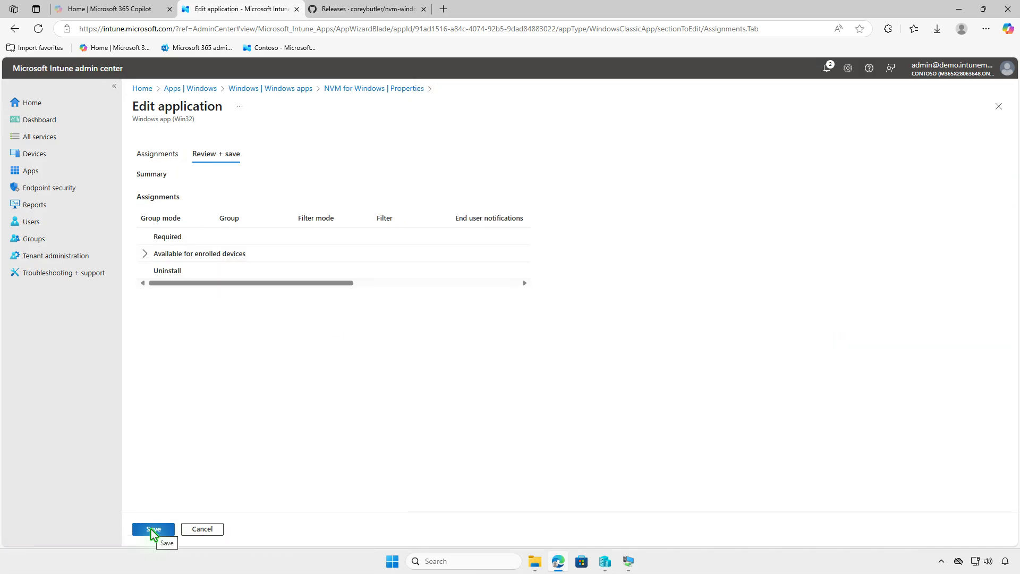
{"action": "left_click", "coordinate": [152, 529]}
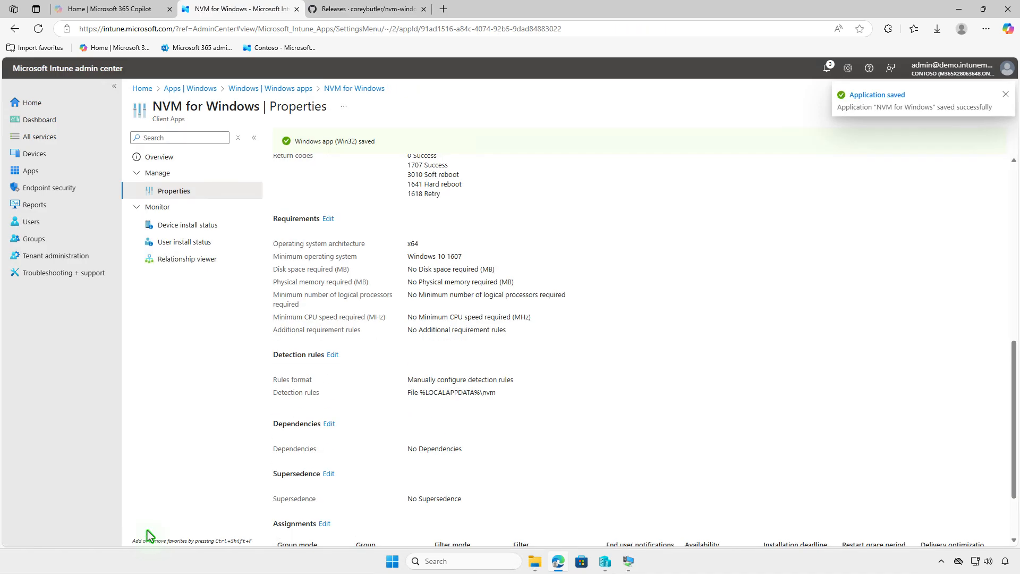
- Switch to the WIN10-CTL virtual machine, install NVM for Windows from the Company Portal apps, and check the Intune notifications
{"action": "left_click", "coordinate": [959, 9]}
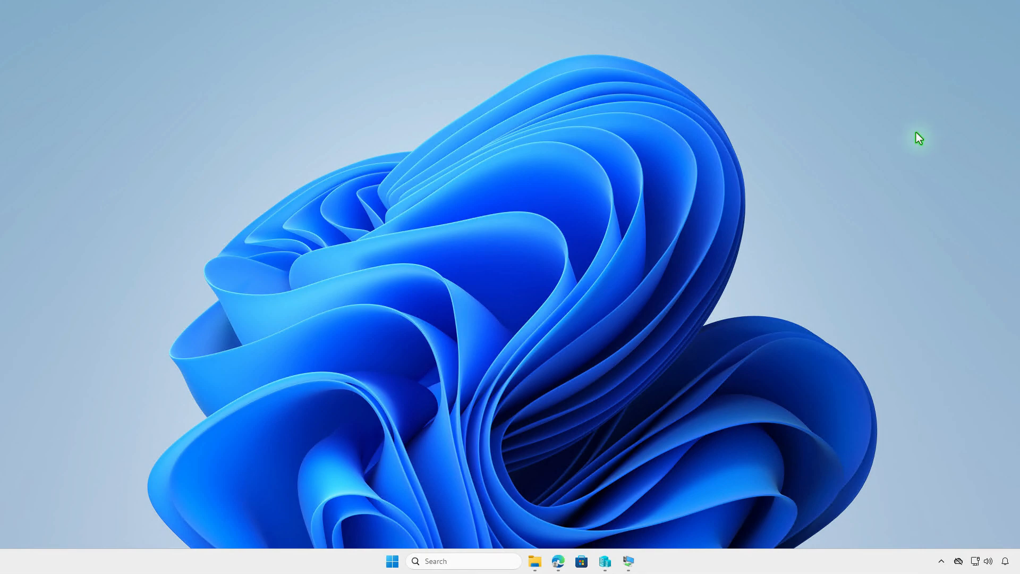
{"action": "left_click", "coordinate": [629, 561]}
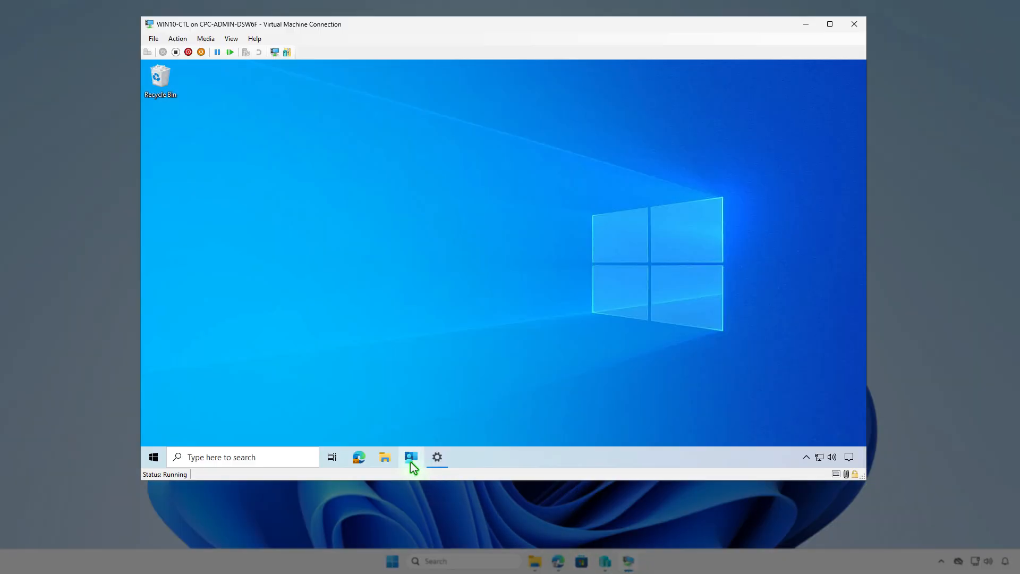
{"action": "left_click", "coordinate": [411, 462]}
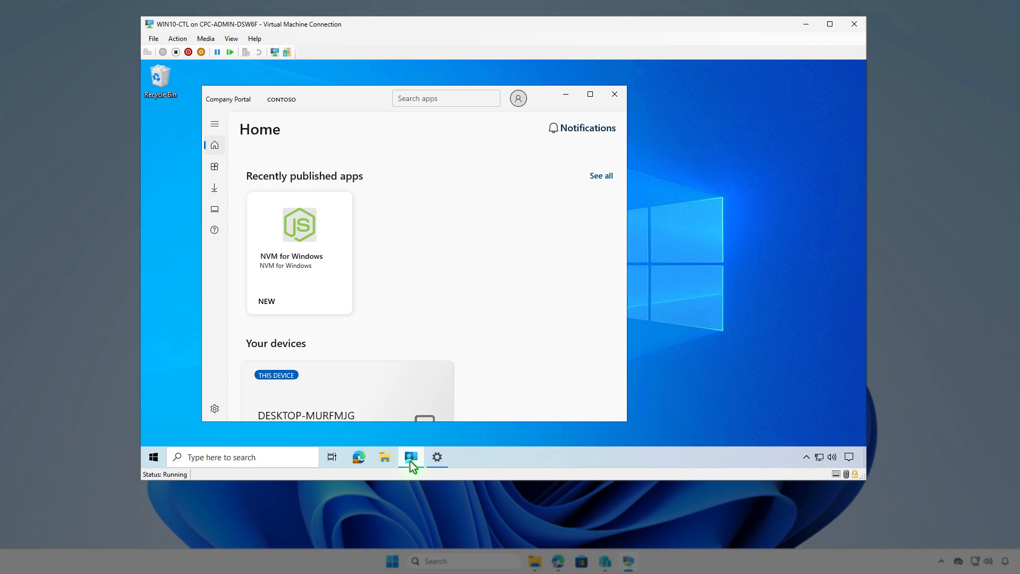
{"action": "left_click", "coordinate": [215, 166]}
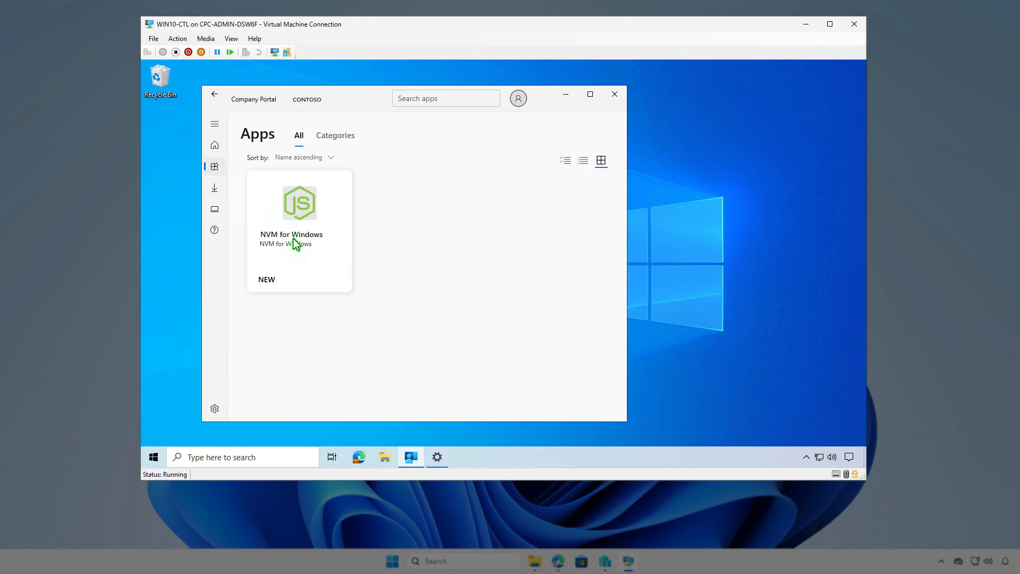
{"action": "left_click", "coordinate": [306, 257]}
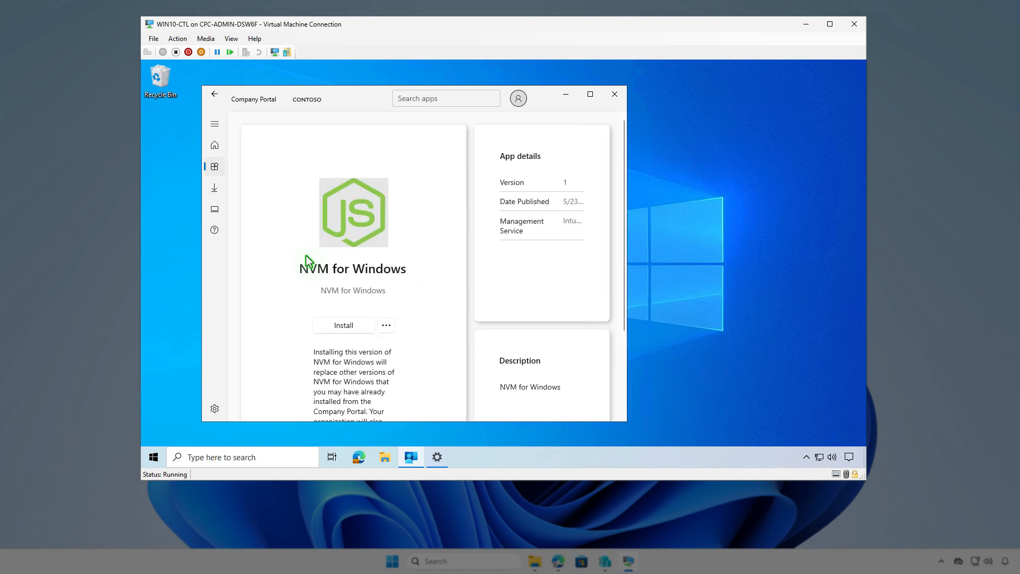
{"action": "left_click", "coordinate": [344, 326]}
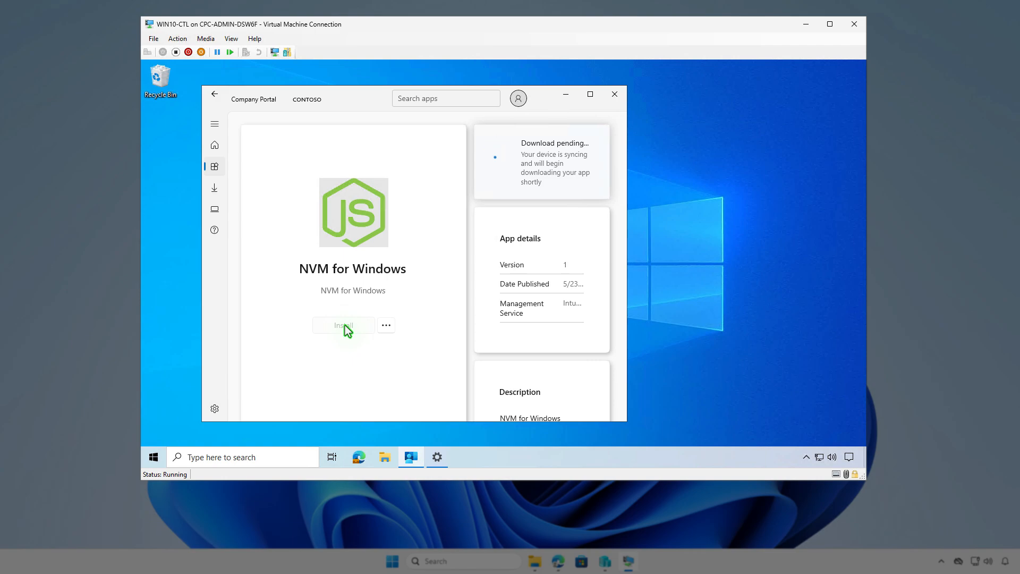
{"action": "left_click", "coordinate": [850, 457]}
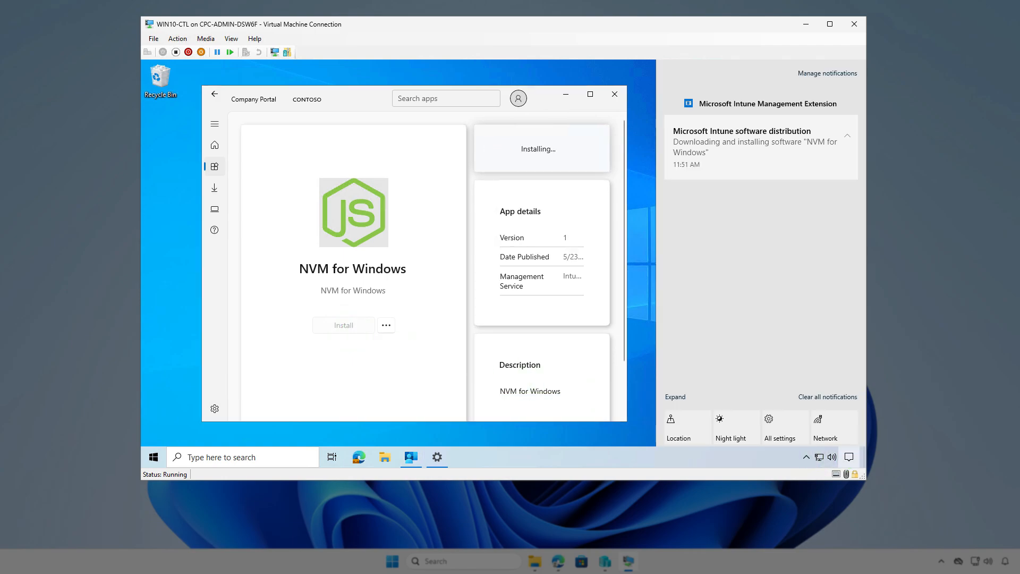